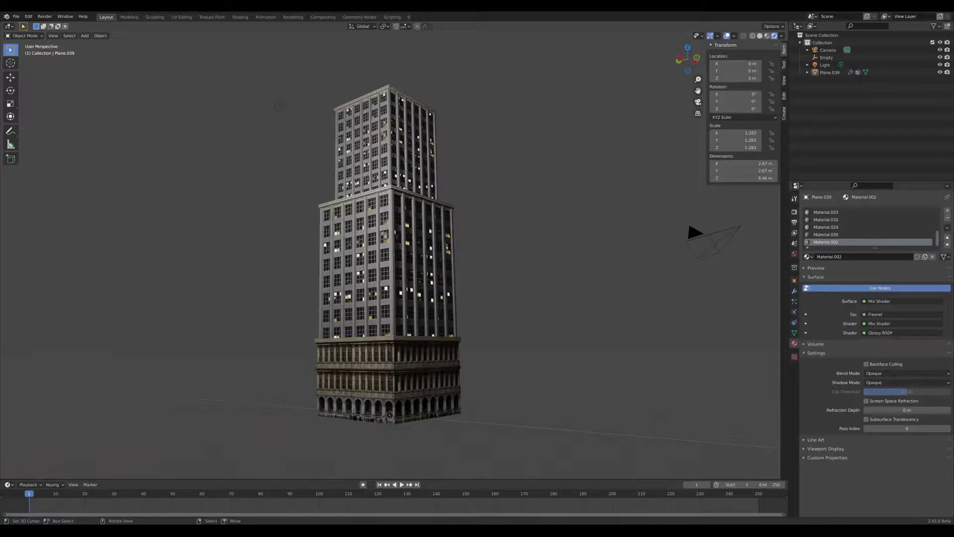
# - Examine the finished building's lit windows and facade from several angles and distances
pyautogui.moveTo(492, 282); pyautogui.dragTo(529, 267, button='middle')
pyautogui.scroll(2, 408, 230)
pyautogui.moveTo(409, 230); pyautogui.dragTo(460, 244, button='middle')
pyautogui.scroll(-4, 390, 278)
pyautogui.scroll(3, 378, 269)
pyautogui.scroll(8, 384, 273)
pyautogui.scroll(6, 420, 237)
pyautogui.scroll(-10, 401, 240)
pyautogui.scroll(-6, 447, 293)
pyautogui.scroll(6, 434, 251)
pyautogui.scroll(-6, 434, 250)
pyautogui.moveTo(543, 248); pyautogui.dragTo(481, 222, button='middle')
pyautogui.scroll(4, 457, 240)
pyautogui.scroll(4, 463, 297)
pyautogui.moveTo(463, 297); pyautogui.dragTo(385, 282, button='middle')
pyautogui.scroll(-3, 472, 292)
# - Hide the sidebar, split the 3D viewport side by side, and make the new area a Shader Editor showing the building's material
pyautogui.press('n')
pyautogui.scroll(-3, 490, 248)
pyautogui.scroll(4, 485, 279)
pyautogui.moveTo(787, 24); pyautogui.dragTo(473, 28)
pyautogui.click(482, 26)
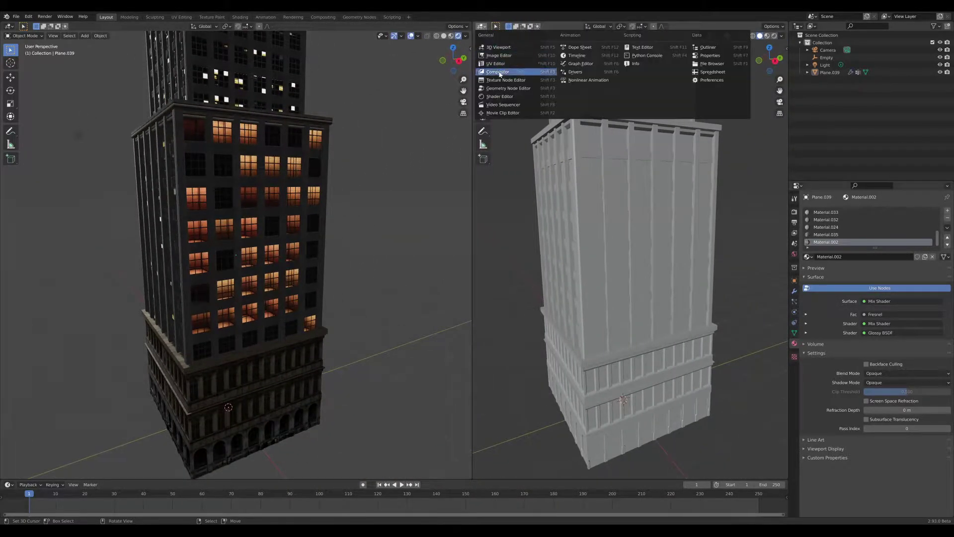
pyautogui.click(497, 96)
pyautogui.scroll(-2, 534, 250)
pyautogui.scroll(5, 534, 250)
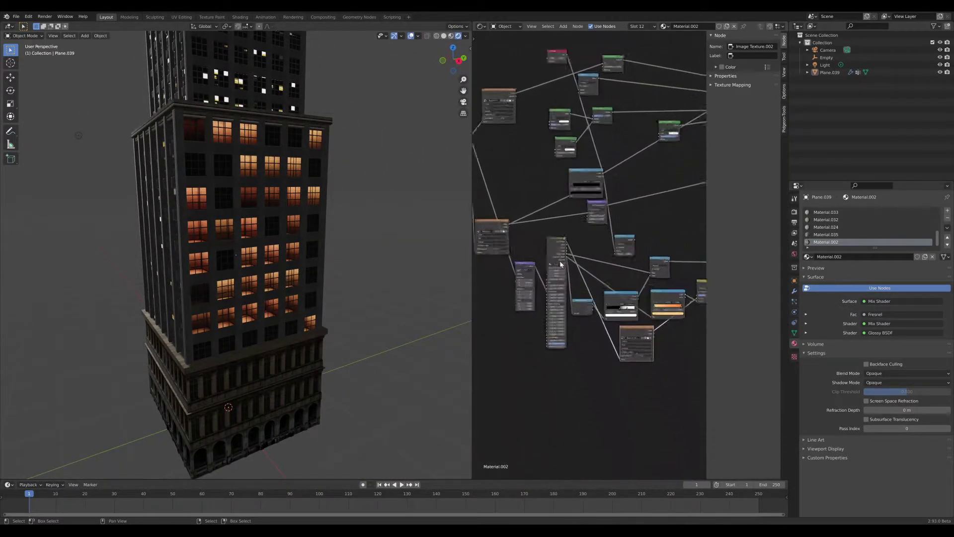
# - Examine the Room Generator node's settings and, up close, the lit room interiors behind the building's windows
pyautogui.moveTo(533, 250); pyautogui.dragTo(585, 245, button='middle')
pyautogui.scroll(5, 584, 245)
pyautogui.moveTo(508, 215); pyautogui.dragTo(529, 167, button='middle')
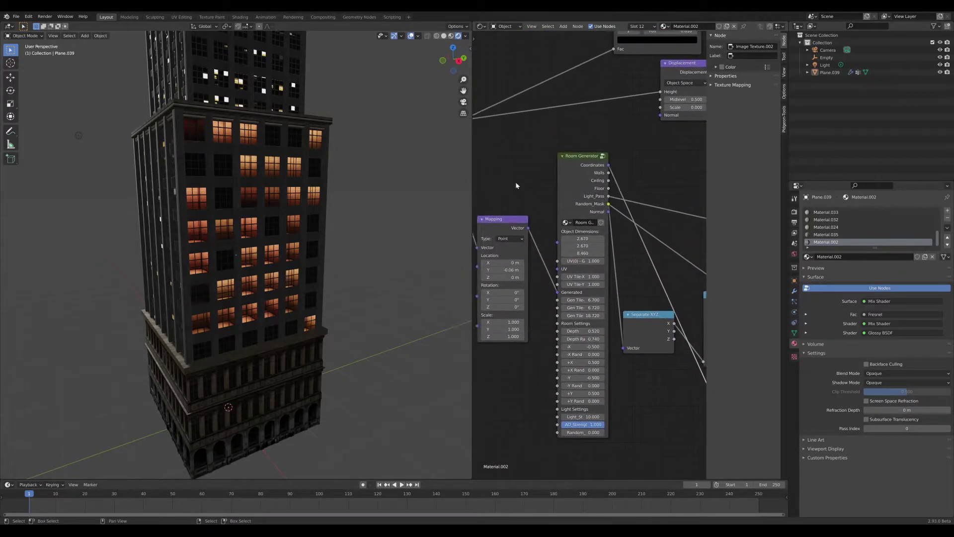
pyautogui.moveTo(224, 298)
pyautogui.mouseDown(button='middle')
pyautogui.moveTo(187, 282)
pyautogui.moveTo(233, 303)
pyautogui.mouseUp(button='middle')
pyautogui.scroll(5, 234, 303)
pyautogui.moveTo(292, 297); pyautogui.dragTo(315, 315, button='middle')
pyautogui.scroll(-3, 265, 281)
pyautogui.scroll(4, 315, 315)
pyautogui.moveTo(353, 202); pyautogui.dragTo(272, 267, button='middle')
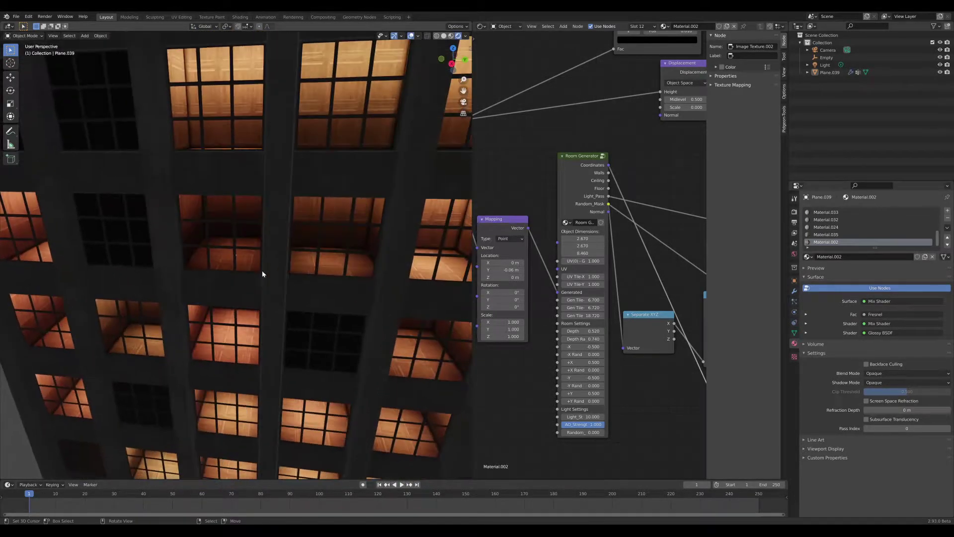
pyautogui.scroll(-5, 311, 202)
pyautogui.scroll(3, 311, 203)
# - Inspect the building's geometry in wireframe shading, and return the viewport to rendered shading
pyautogui.click(442, 36)
pyautogui.scroll(-4, 281, 245)
pyautogui.hotkey('shift', 'z')
pyautogui.moveTo(266, 255)
pyautogui.mouseDown(button='middle')
pyautogui.moveTo(294, 260)
pyautogui.moveTo(361, 217)
pyautogui.mouseUp(button='middle')
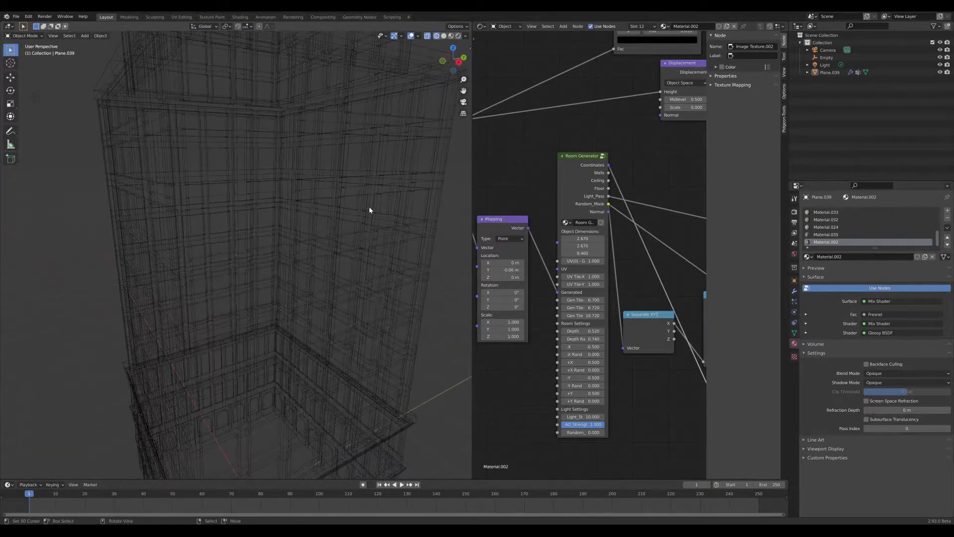
pyautogui.hotkey('shift', 'z')
pyautogui.moveTo(291, 215)
pyautogui.mouseDown(button='middle')
pyautogui.moveTo(370, 239)
pyautogui.moveTo(309, 269)
pyautogui.moveTo(449, 154)
pyautogui.mouseUp(button='middle')
pyautogui.click(458, 35)
pyautogui.moveTo(198, 278)
pyautogui.mouseDown(button='middle')
pyautogui.moveTo(225, 291)
pyautogui.moveTo(262, 286)
pyautogui.moveTo(296, 264)
pyautogui.moveTo(315, 267)
pyautogui.moveTo(329, 297)
pyautogui.moveTo(350, 300)
pyautogui.moveTo(250, 302)
pyautogui.moveTo(309, 283)
pyautogui.moveTo(275, 273)
pyautogui.moveTo(279, 286)
pyautogui.mouseUp(button='middle')
pyautogui.moveTo(315, 244); pyautogui.dragTo(293, 303, button='middle')
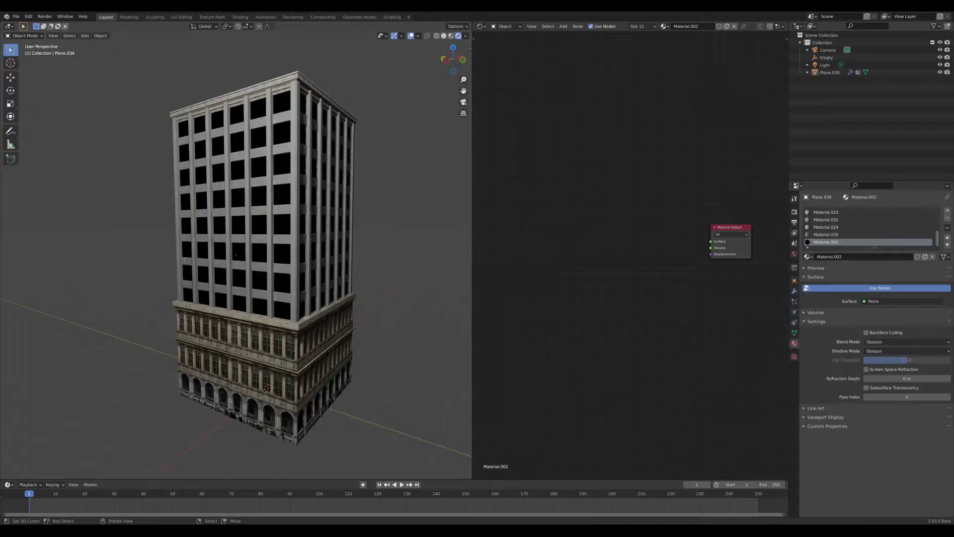
# - Examine the lower building version with its black window faces from several sides
pyautogui.moveTo(398, 258); pyautogui.dragTo(290, 187, button='middle')
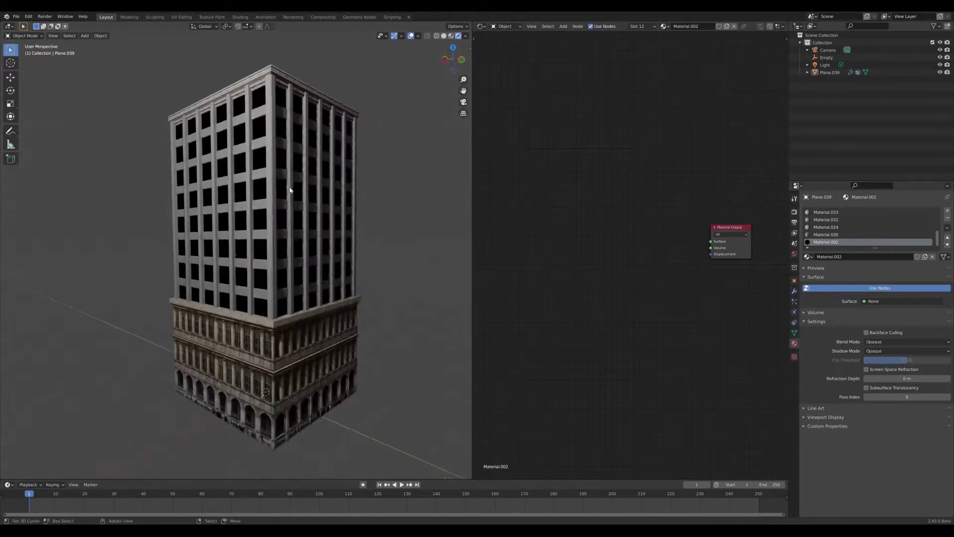
pyautogui.moveTo(271, 237); pyautogui.dragTo(294, 232, button='middle')
pyautogui.scroll(3, 294, 232)
pyautogui.moveTo(289, 187); pyautogui.dragTo(252, 219, button='middle')
pyautogui.scroll(-5, 235, 241)
pyautogui.scroll(4, 273, 230)
pyautogui.moveTo(274, 188); pyautogui.dragTo(382, 209, button='middle')
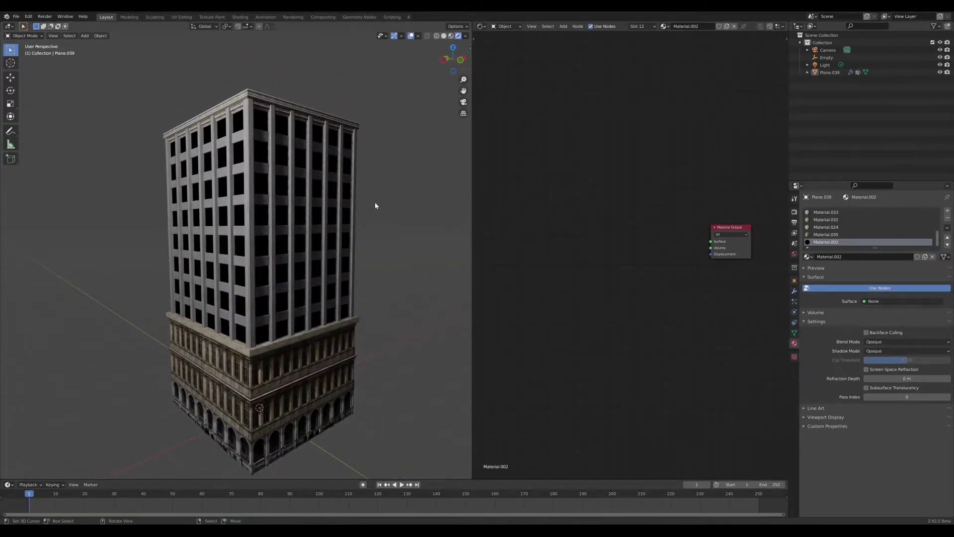
pyautogui.press('n')
pyautogui.press('n')
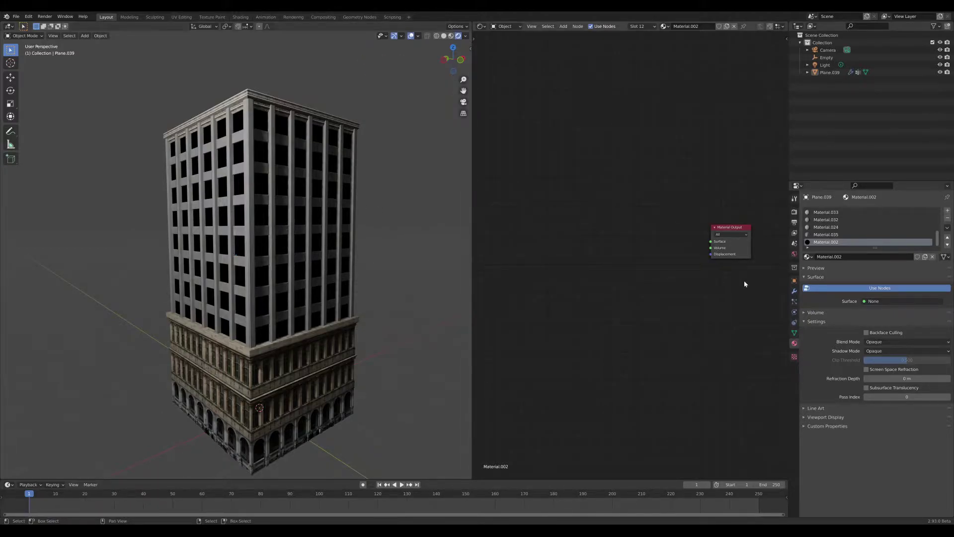
# - Reposition the Material Output node in the otherwise empty node tree of Material.002
pyautogui.moveTo(738, 232); pyautogui.dragTo(717, 236)
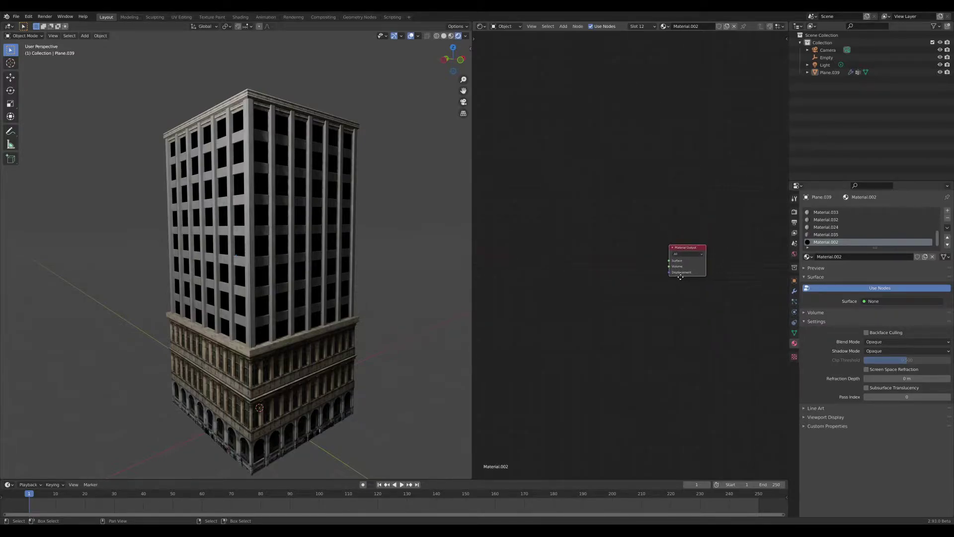
pyautogui.moveTo(709, 249); pyautogui.dragTo(697, 232)
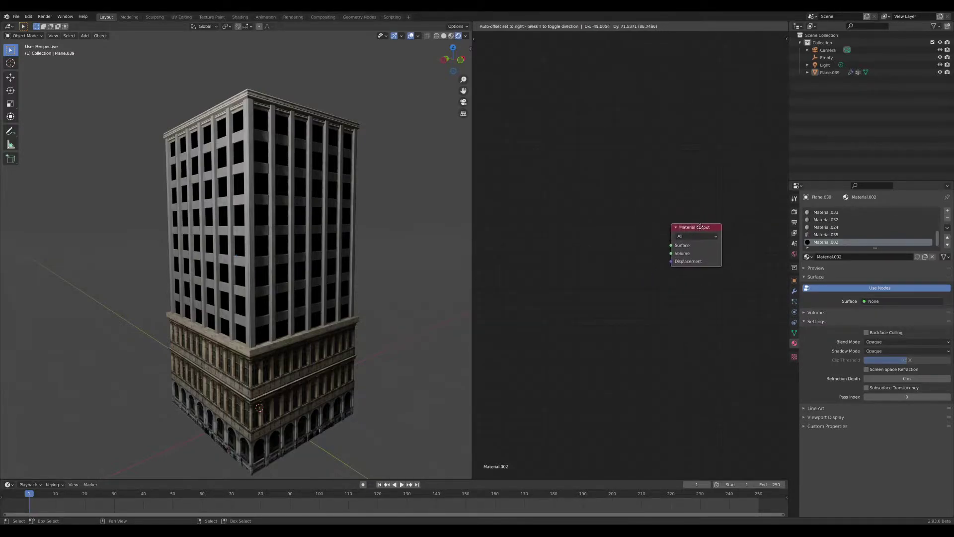
pyautogui.moveTo(298, 323); pyautogui.dragTo(315, 343, button='middle')
pyautogui.moveTo(138, 175); pyautogui.dragTo(177, 156, button='middle')
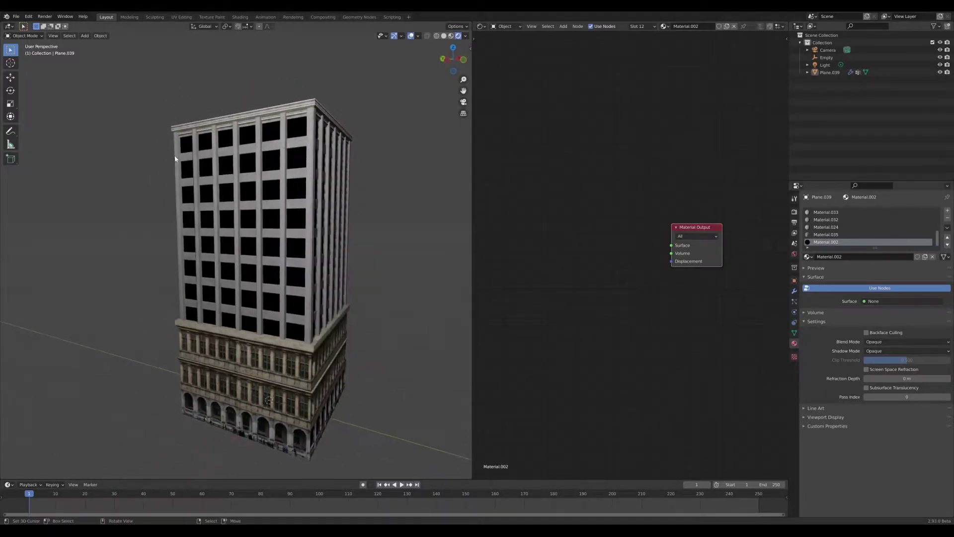
pyautogui.moveTo(261, 216); pyautogui.dragTo(337, 249, button='middle')
pyautogui.moveTo(512, 273); pyautogui.dragTo(547, 272, button='middle')
# - Open the Append command for bringing in data from another Blender file
pyautogui.moveTo(213, 234); pyautogui.dragTo(308, 170, button='middle')
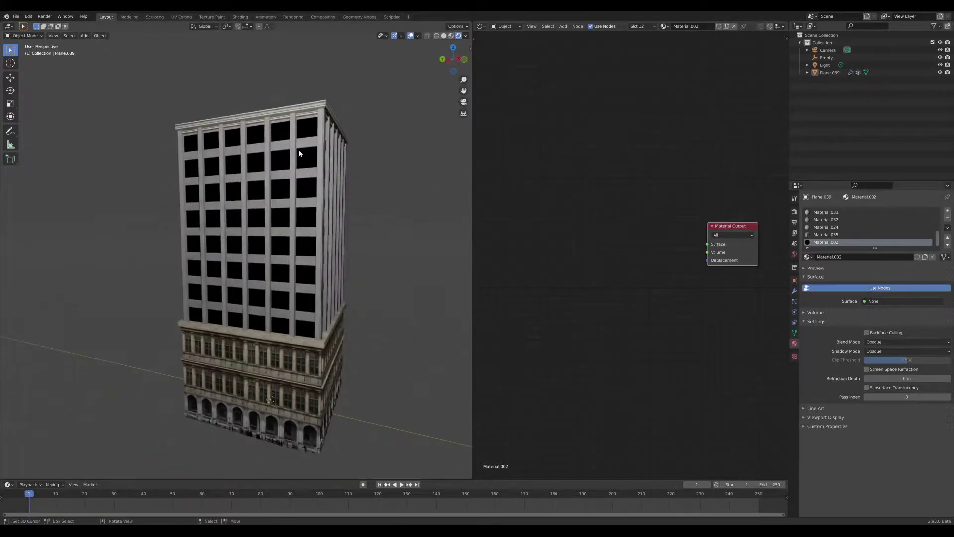
pyautogui.scroll(-3, 319, 260)
pyautogui.moveTo(319, 260); pyautogui.dragTo(268, 266, button='middle')
pyautogui.scroll(3, 268, 266)
pyautogui.scroll(-1, 574, 276)
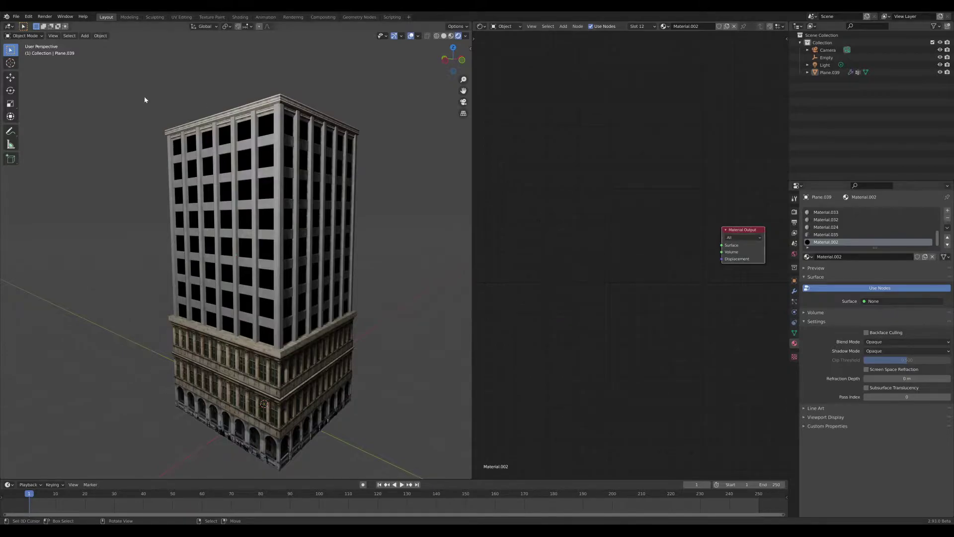
pyautogui.click(17, 17)
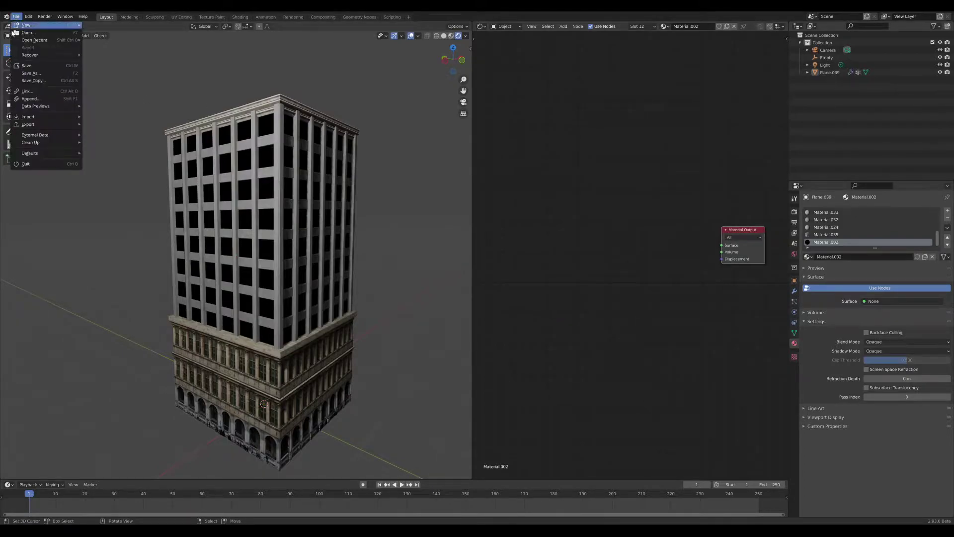
pyautogui.click(36, 99)
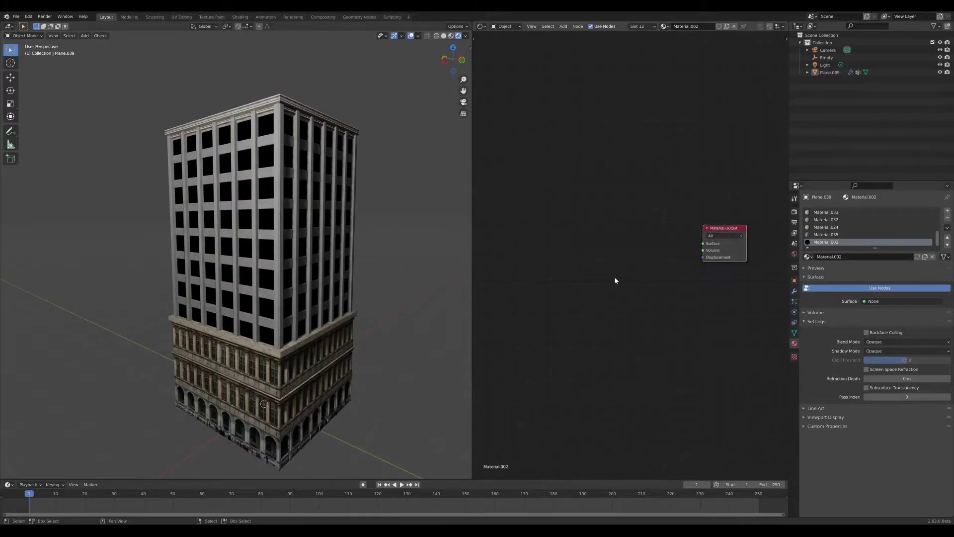
# - Add the Room Generator node group to the material, placed to the left of the Material Output node
pyautogui.moveTo(603, 264); pyautogui.dragTo(587, 264, button='middle')
pyautogui.hotkey('shift', 'a')
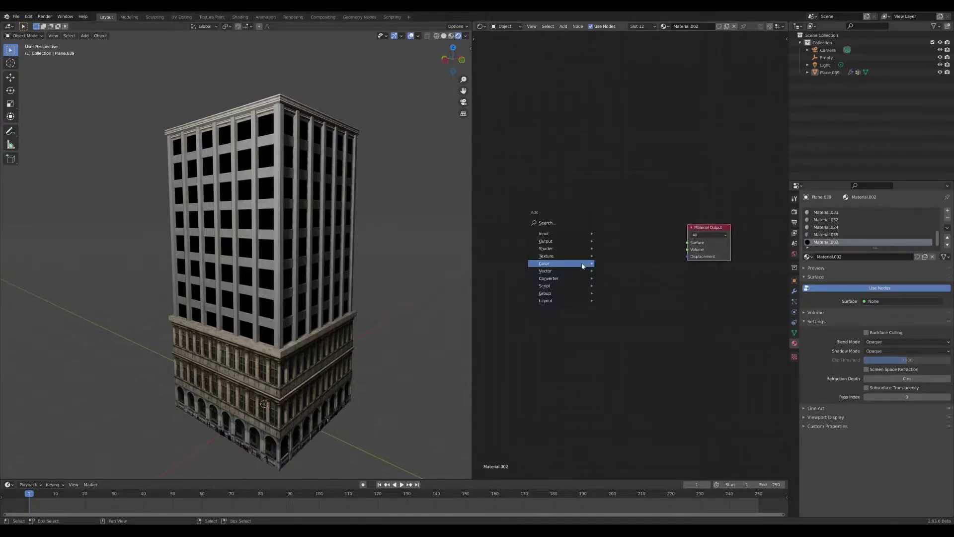
pyautogui.moveTo(570, 294)
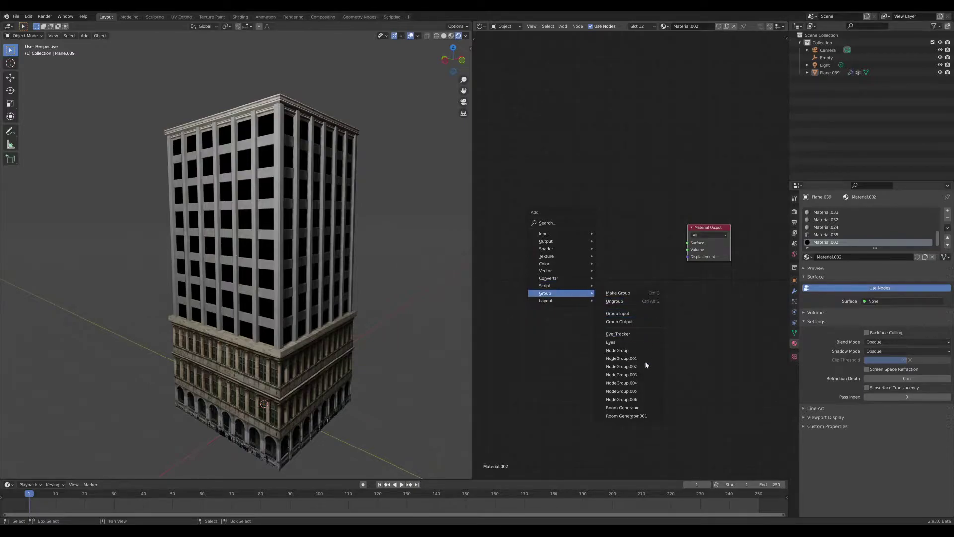
pyautogui.click(634, 408)
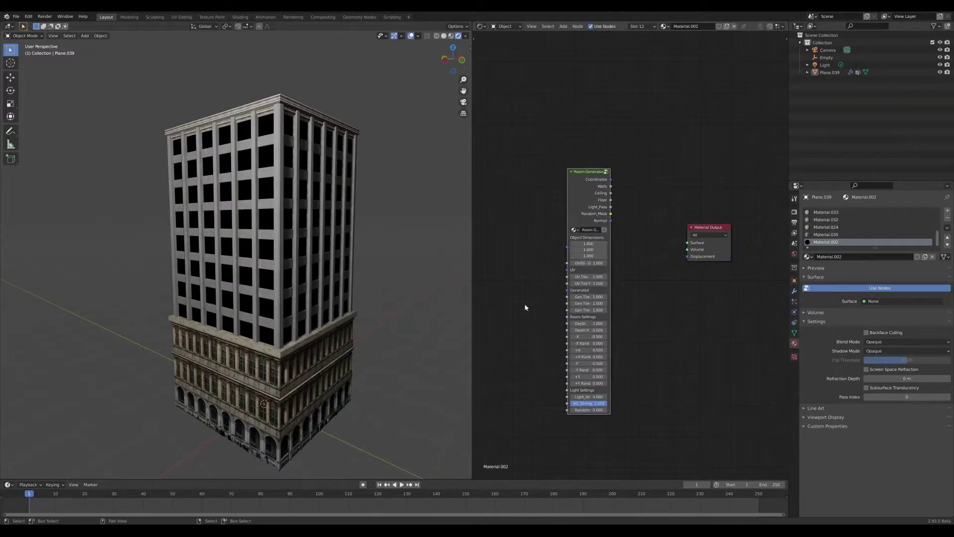
pyautogui.moveTo(701, 227); pyautogui.dragTo(724, 228, button='middle')
pyautogui.moveTo(611, 205); pyautogui.dragTo(590, 207)
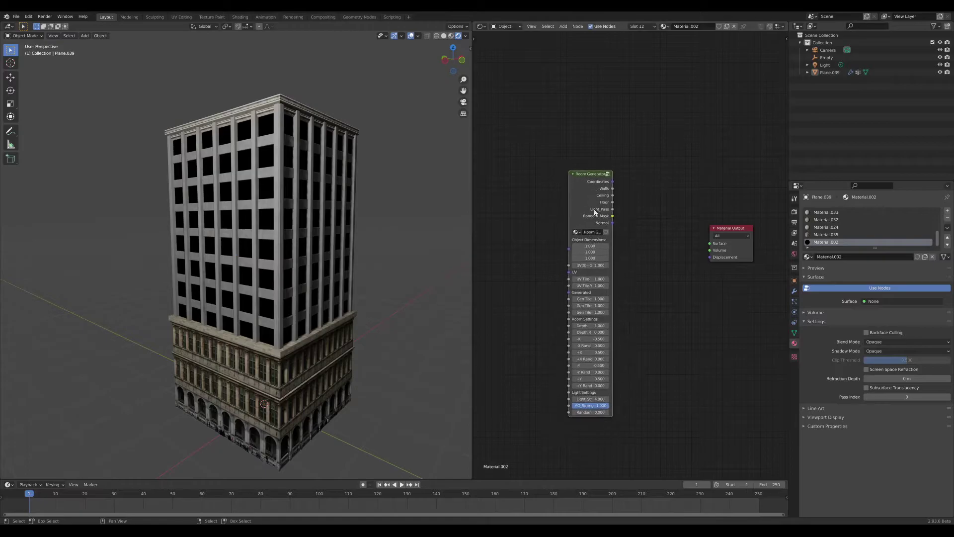
pyautogui.scroll(3, 528, 253)
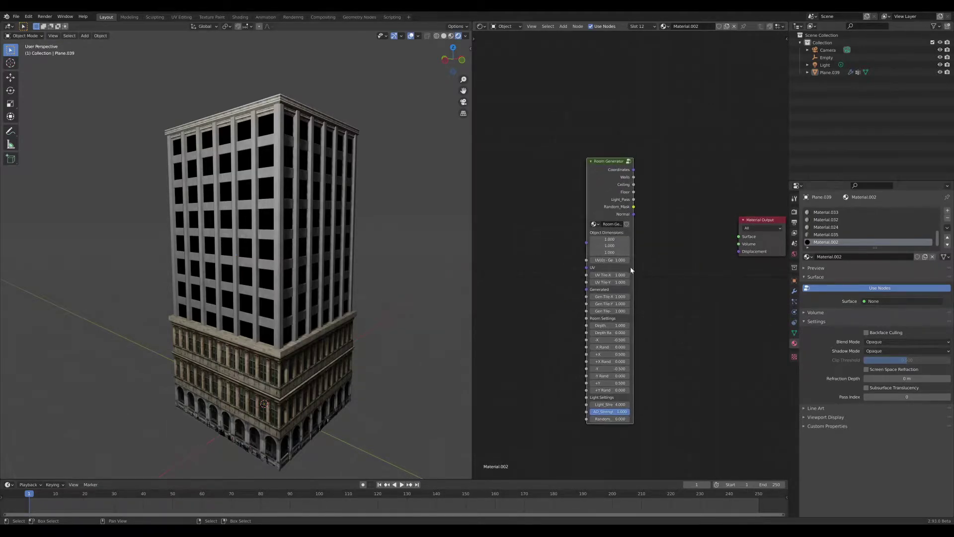
# - Select the building and show its transform properties, including its dimensions
pyautogui.moveTo(320, 247); pyautogui.dragTo(310, 245, button='middle')
pyautogui.click(310, 245)
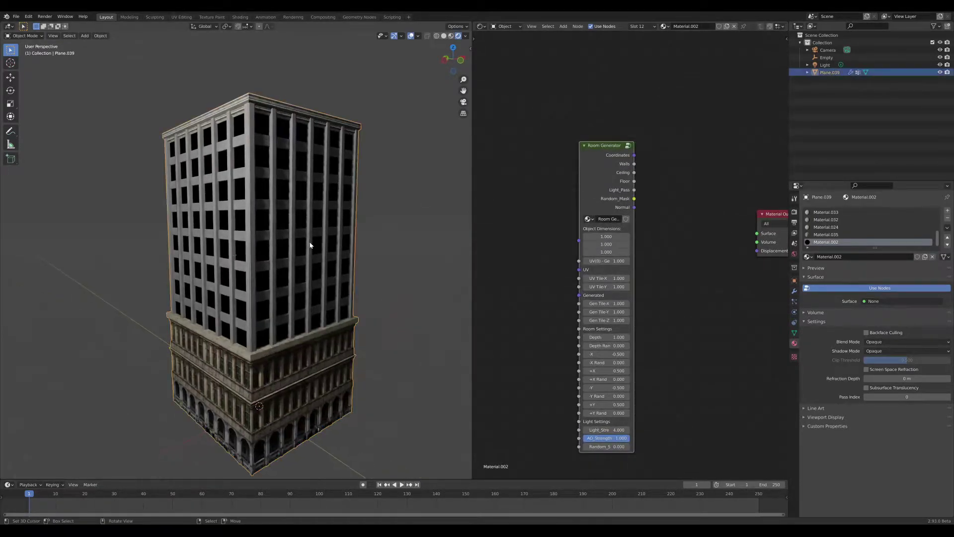
pyautogui.press('n')
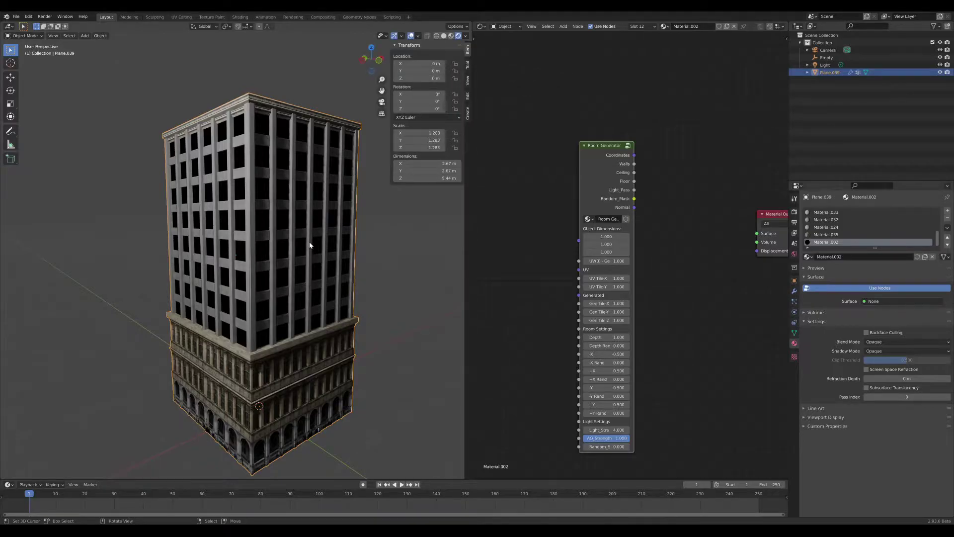
# - Examine the Room Generator's object dimension and tiling inputs alongside the building's facade and dimensions
pyautogui.moveTo(726, 245); pyautogui.dragTo(724, 225, button='middle')
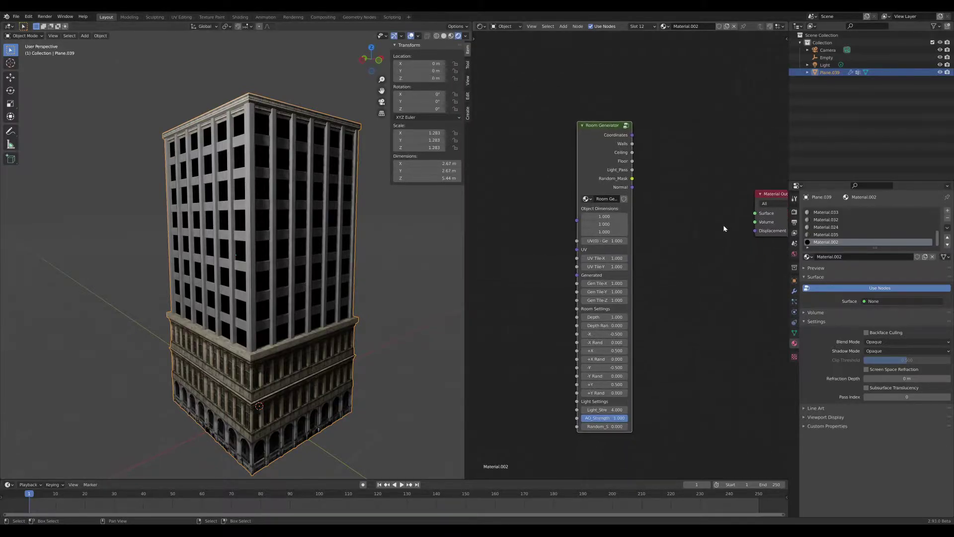
pyautogui.moveTo(552, 273); pyautogui.dragTo(582, 266, button='middle')
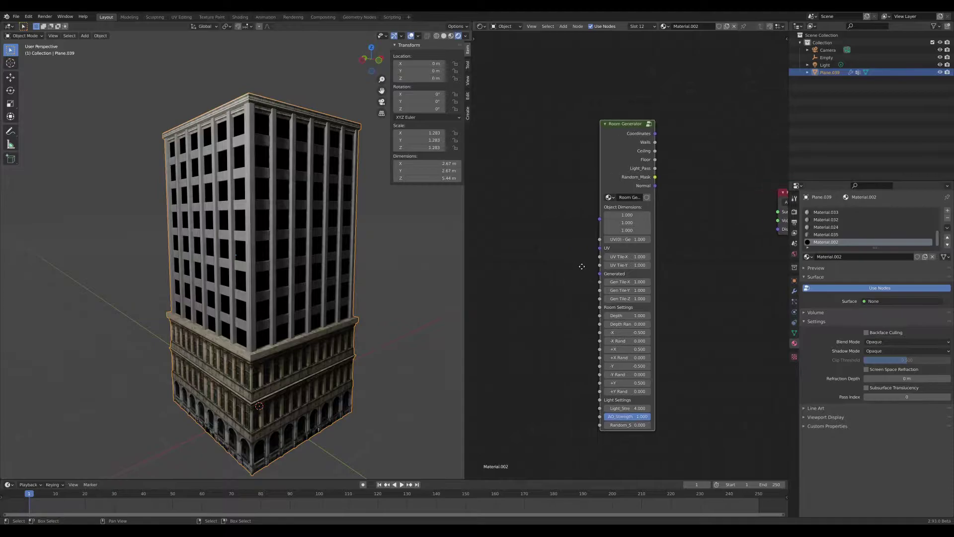
pyautogui.moveTo(298, 273)
pyautogui.mouseDown(button='middle')
pyautogui.moveTo(264, 279)
pyautogui.moveTo(306, 274)
pyautogui.mouseUp(button='middle')
pyautogui.moveTo(396, 234)
pyautogui.mouseDown(button='middle')
pyautogui.moveTo(386, 237)
pyautogui.moveTo(408, 238)
pyautogui.moveTo(406, 230)
pyautogui.mouseUp(button='middle')
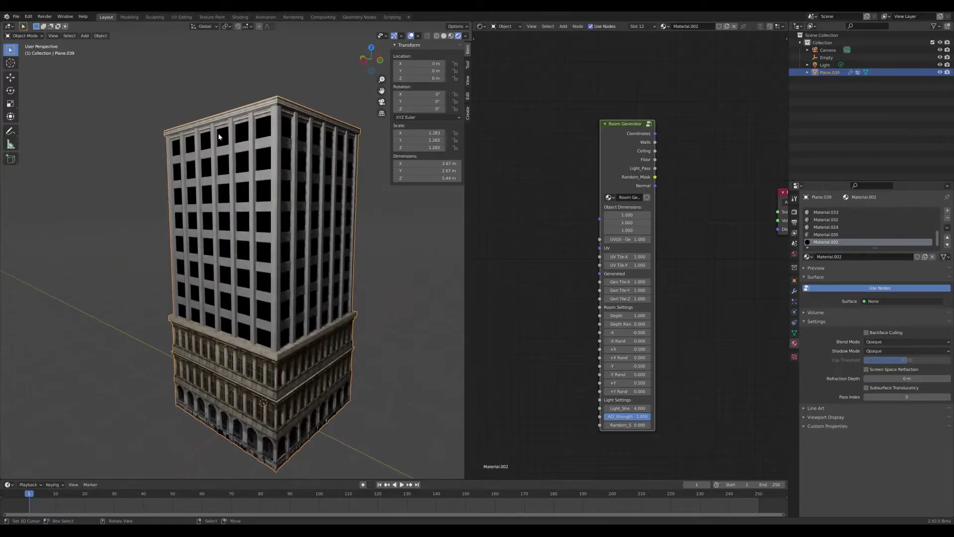
pyautogui.scroll(4, 321, 146)
pyautogui.moveTo(317, 207); pyautogui.dragTo(613, 311, button='middle')
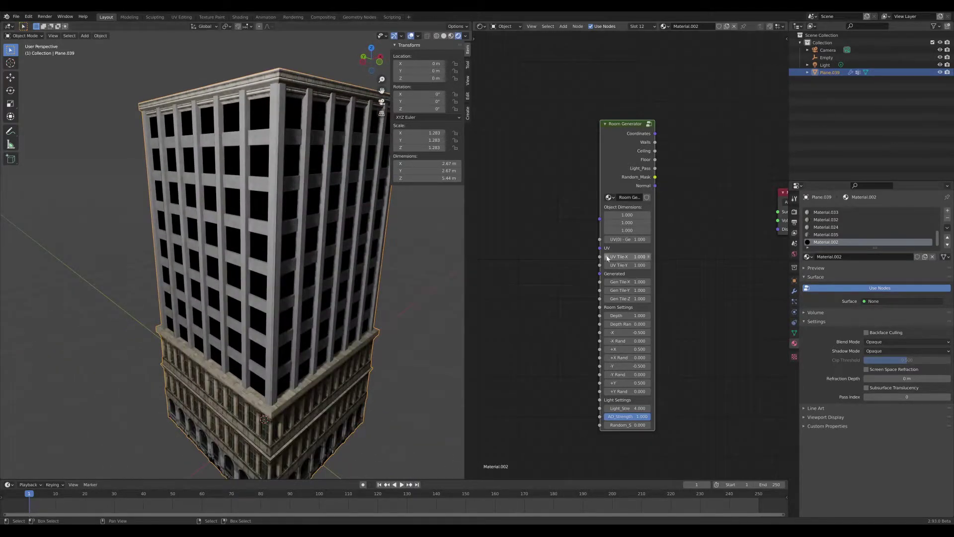
pyautogui.moveTo(388, 224); pyautogui.dragTo(350, 230, button='middle')
# - Add a Texture Coordinate node and connect its Generated output to the Room Generator's Generated input
pyautogui.scroll(-2, 556, 237)
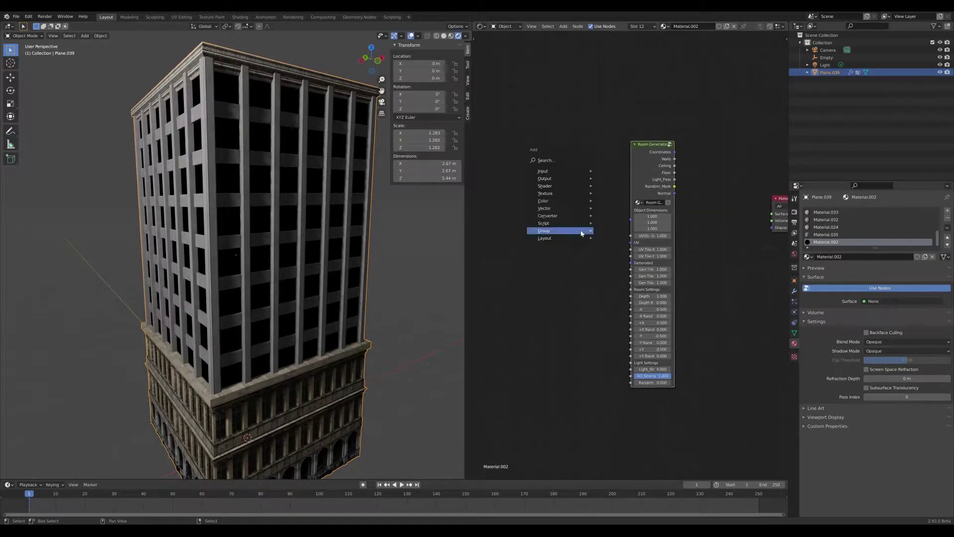
pyautogui.moveTo(569, 173)
pyautogui.click(623, 277)
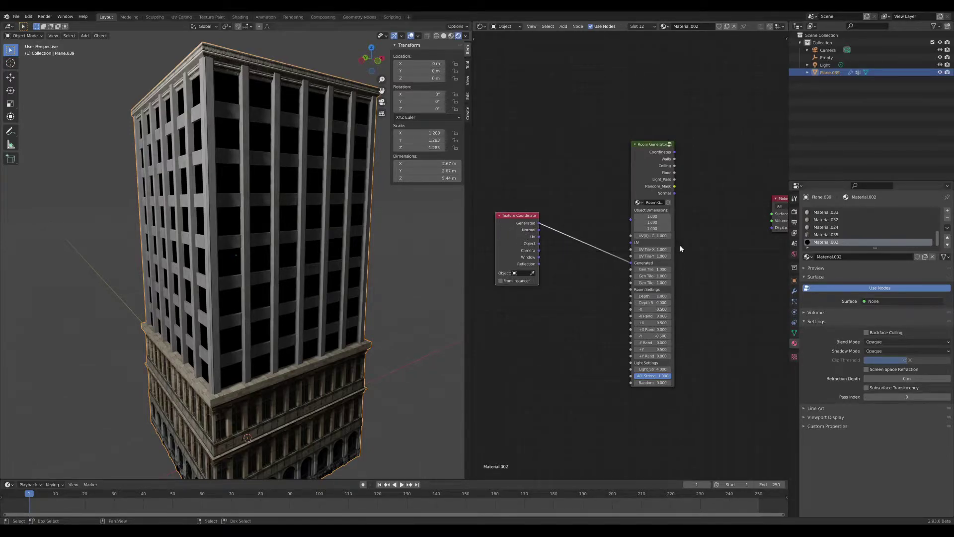
pyautogui.moveTo(630, 233); pyautogui.dragTo(618, 246, button='middle')
pyautogui.scroll(1, 709, 257)
pyautogui.moveTo(634, 161); pyautogui.dragTo(628, 164)
pyautogui.moveTo(551, 265); pyautogui.dragTo(529, 274, button='middle')
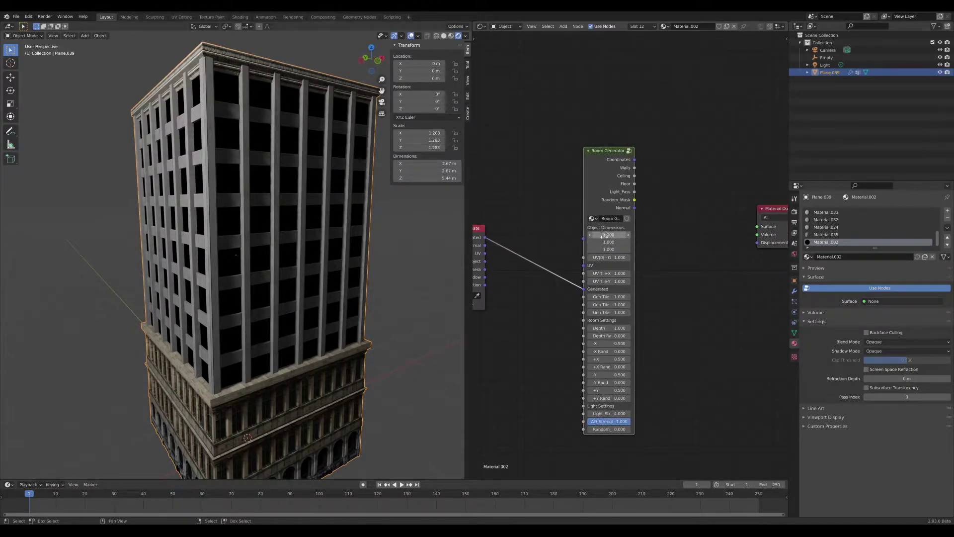
# - Connect the Room Generator's Coordinates output to the Surface input of the Material Output node
pyautogui.scroll(2, 604, 234)
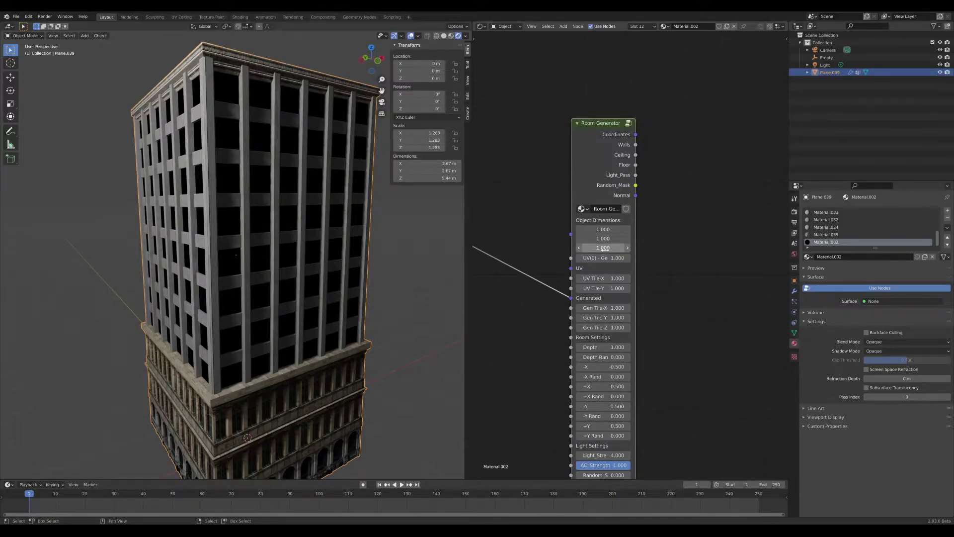
pyautogui.scroll(-4, 678, 216)
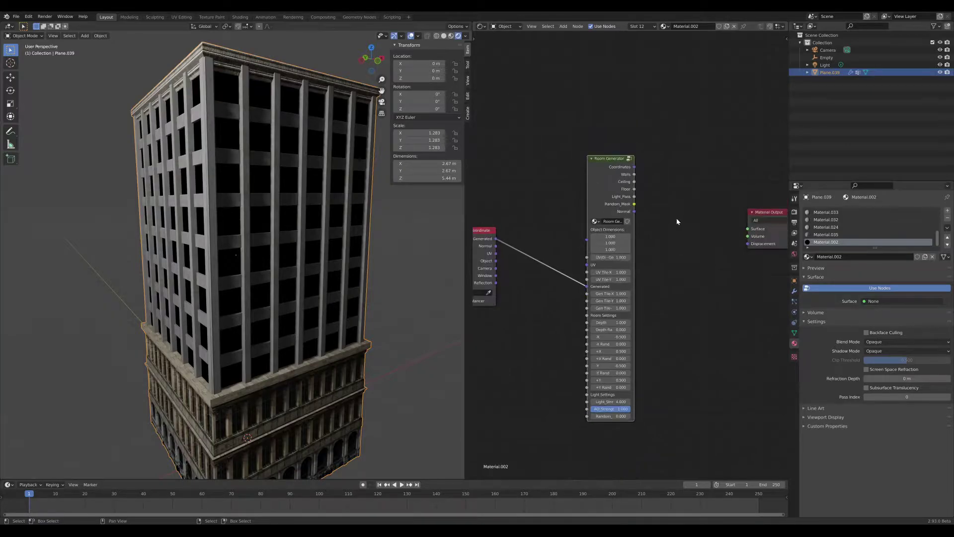
pyautogui.moveTo(677, 217); pyautogui.dragTo(647, 231, button='middle')
pyautogui.scroll(1, 645, 231)
pyautogui.moveTo(363, 259); pyautogui.dragTo(385, 245, button='middle')
pyautogui.moveTo(652, 221); pyautogui.dragTo(632, 225, button='middle')
pyautogui.moveTo(188, 263); pyautogui.dragTo(301, 252, button='middle')
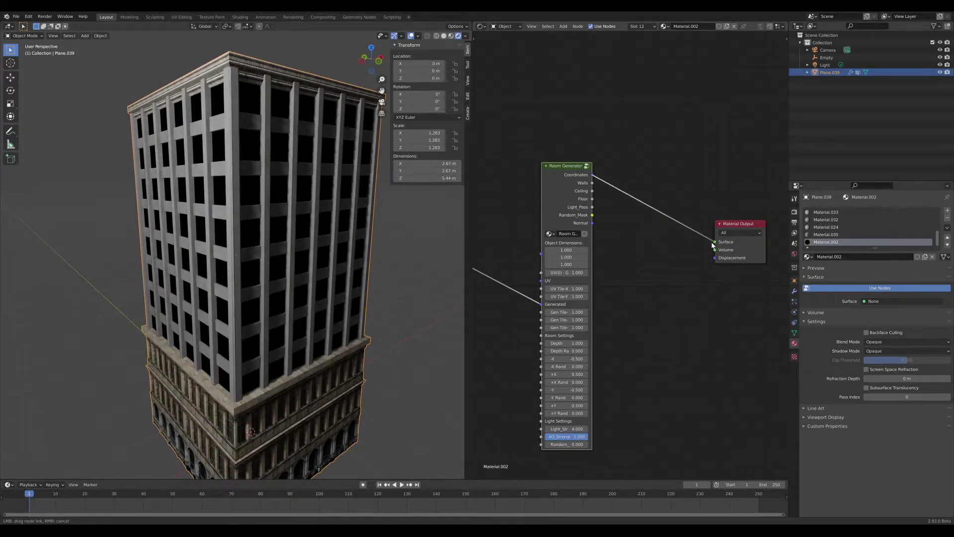
pyautogui.moveTo(711, 245); pyautogui.dragTo(714, 242)
# - Examine the generated room coordinate colours on the building's windows from several angles
pyautogui.moveTo(249, 280); pyautogui.dragTo(283, 291, button='middle')
pyautogui.scroll(3, 322, 372)
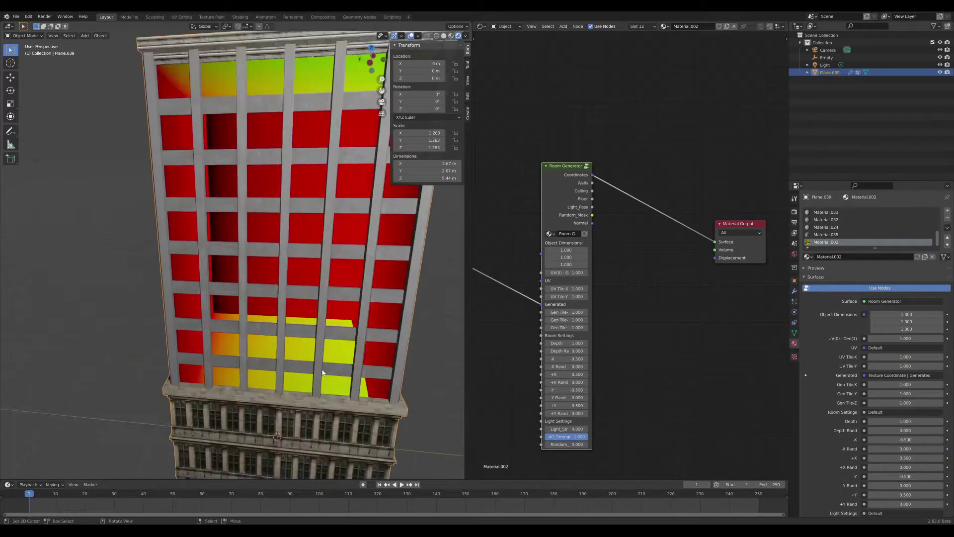
pyautogui.scroll(-4, 354, 332)
pyautogui.moveTo(354, 331); pyautogui.dragTo(290, 336, button='middle')
pyautogui.scroll(2, 253, 283)
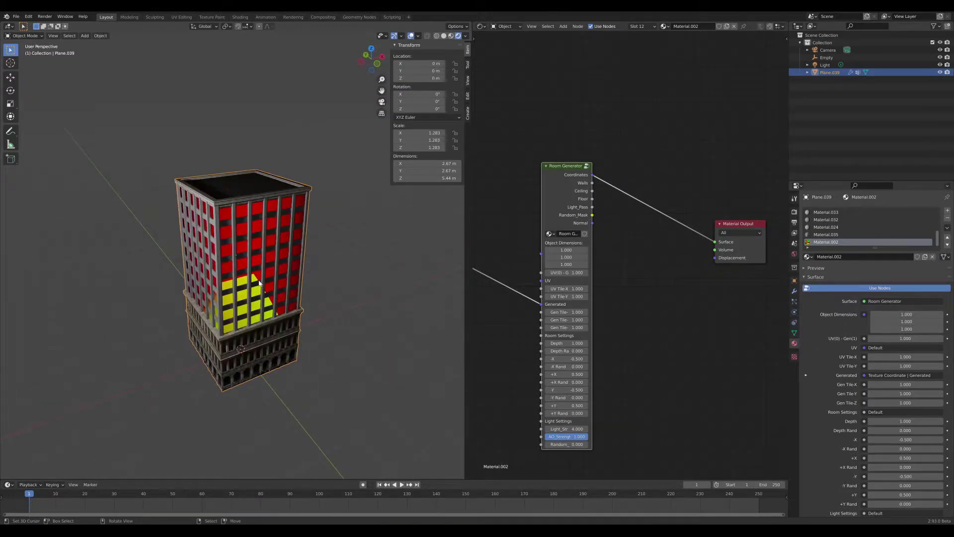
# - Set the Room Generator's object dimensions to 2.67, 2.67 and 5.44 to match the building
pyautogui.scroll(3, 259, 283)
pyautogui.moveTo(280, 293); pyautogui.dragTo(110, 303, button='middle')
pyautogui.moveTo(118, 363); pyautogui.dragTo(271, 189, button='middle')
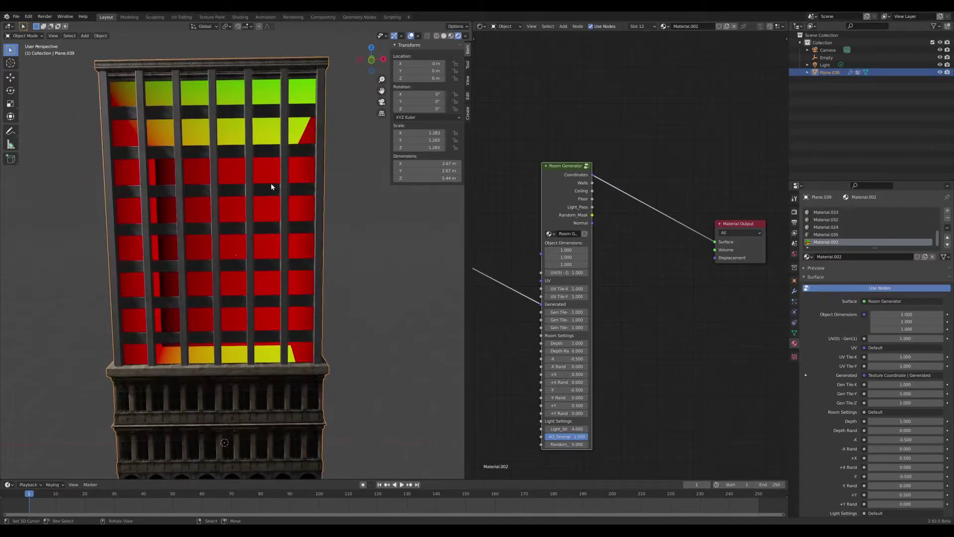
pyautogui.moveTo(325, 86); pyautogui.dragTo(220, 335, button='middle')
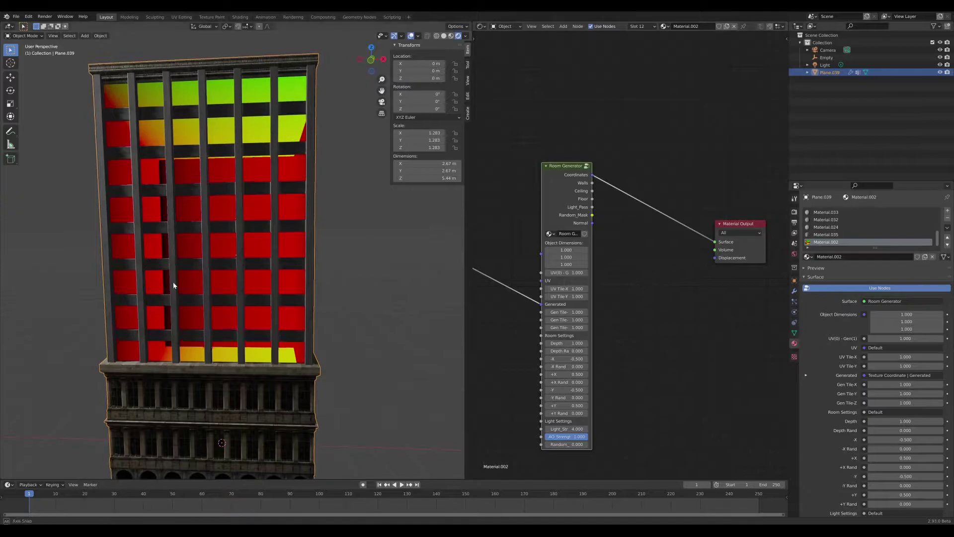
pyautogui.moveTo(173, 285); pyautogui.dragTo(367, 279, button='middle')
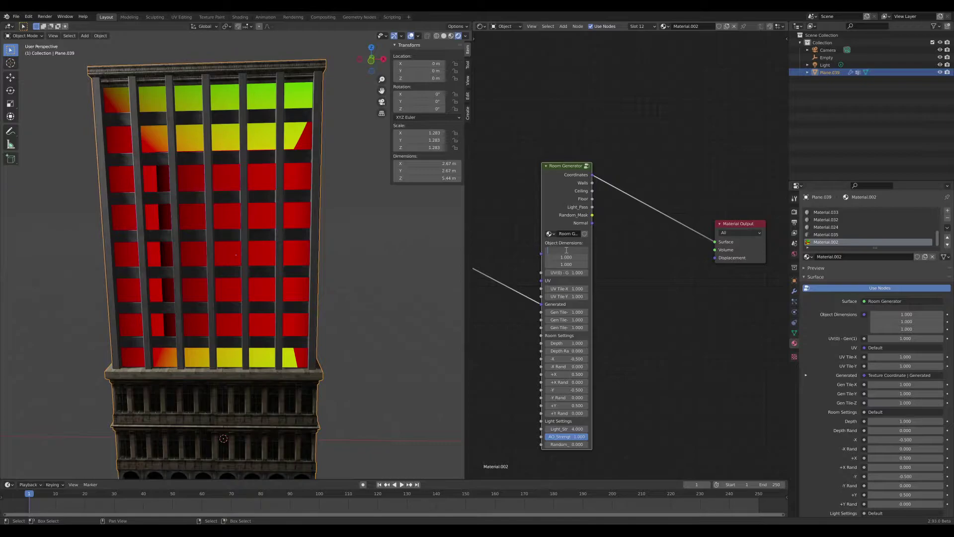
pyautogui.write('7')
pyautogui.press('Tab')
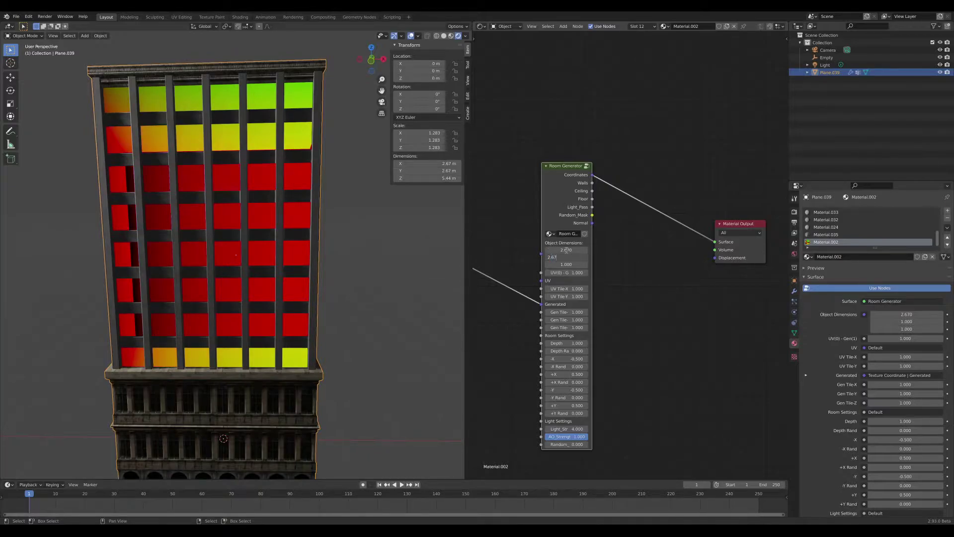
pyautogui.press('Return')
pyautogui.moveTo(219, 258); pyautogui.dragTo(292, 219, button='middle')
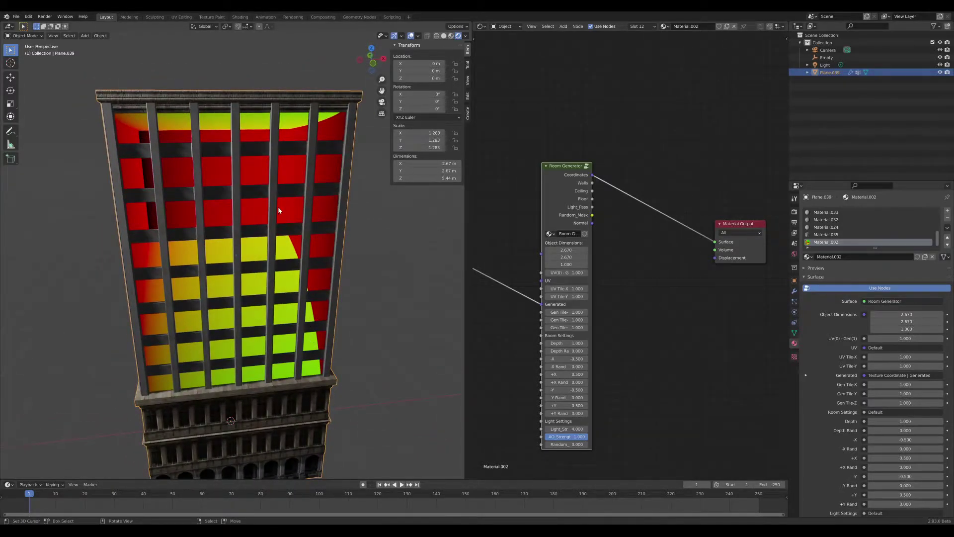
pyautogui.click(573, 262)
pyautogui.write('5.44')
pyautogui.press('Return')
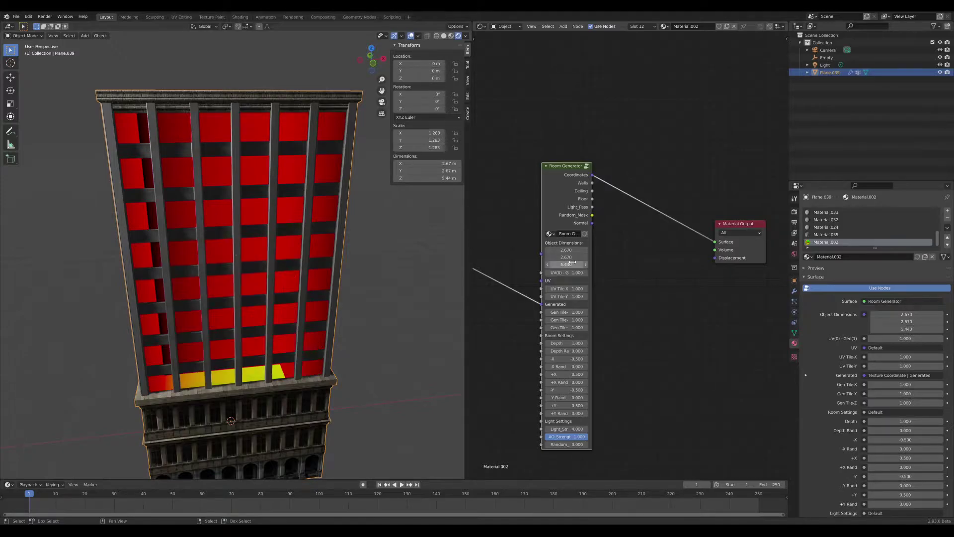
# - Examine the coordinate colours in the windows from several angles alongside the Room Generator's UV and Generated inputs
pyautogui.moveTo(405, 284); pyautogui.dragTo(431, 372, button='middle')
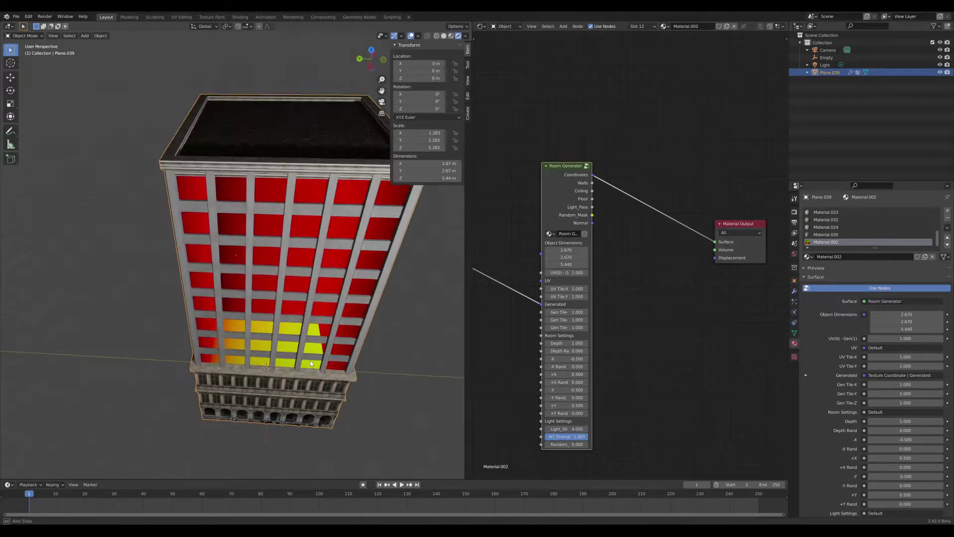
pyautogui.scroll(5, 315, 350)
pyautogui.moveTo(315, 350); pyautogui.dragTo(277, 312, button='middle')
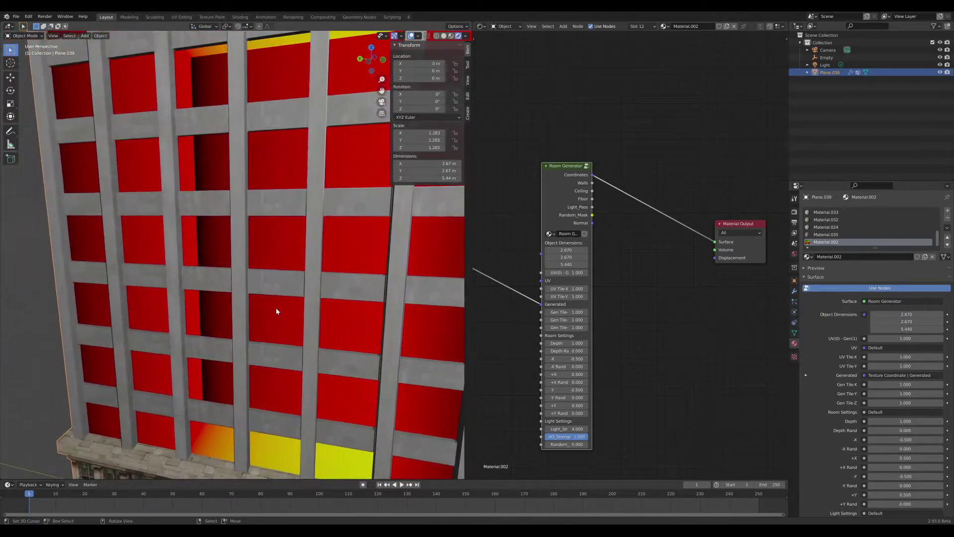
pyautogui.scroll(-10, 258, 282)
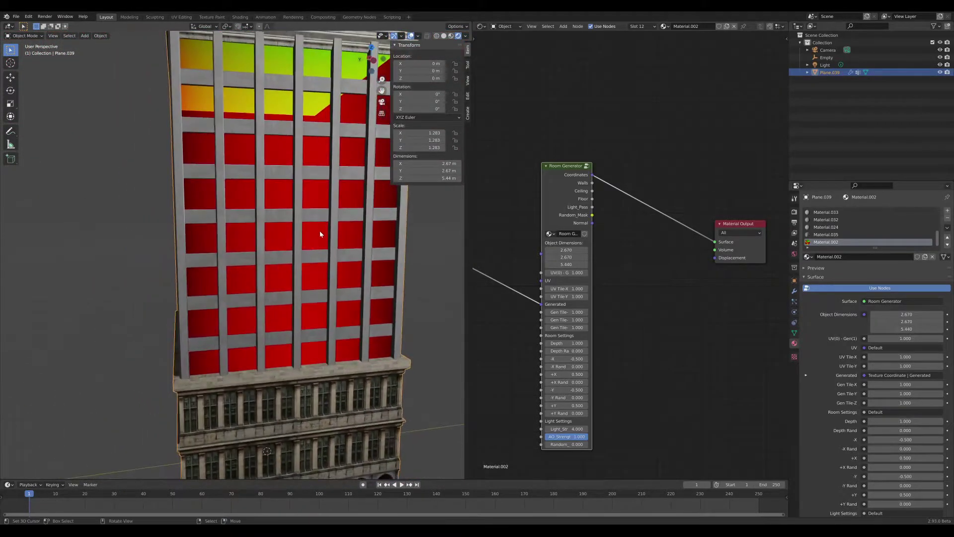
pyautogui.moveTo(623, 243); pyautogui.dragTo(648, 239, button='middle')
pyautogui.moveTo(578, 181); pyautogui.dragTo(543, 174)
pyautogui.scroll(-1, 657, 281)
pyautogui.moveTo(626, 262); pyautogui.dragTo(663, 251, button='middle')
pyautogui.scroll(4, 643, 258)
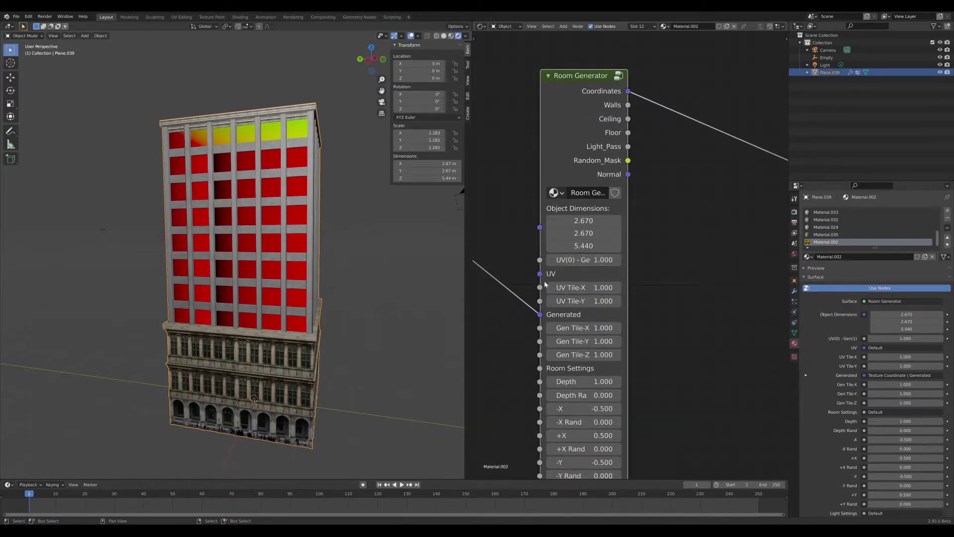
pyautogui.scroll(6, 262, 263)
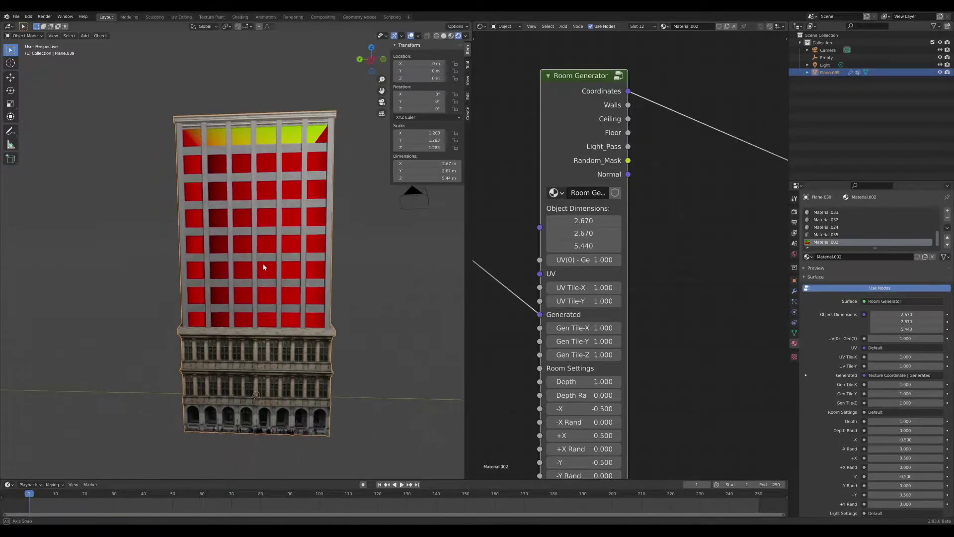
# - Try the Room Generator's UV/Generated switch at 0, and return it to 1
pyautogui.scroll(-5, 302, 266)
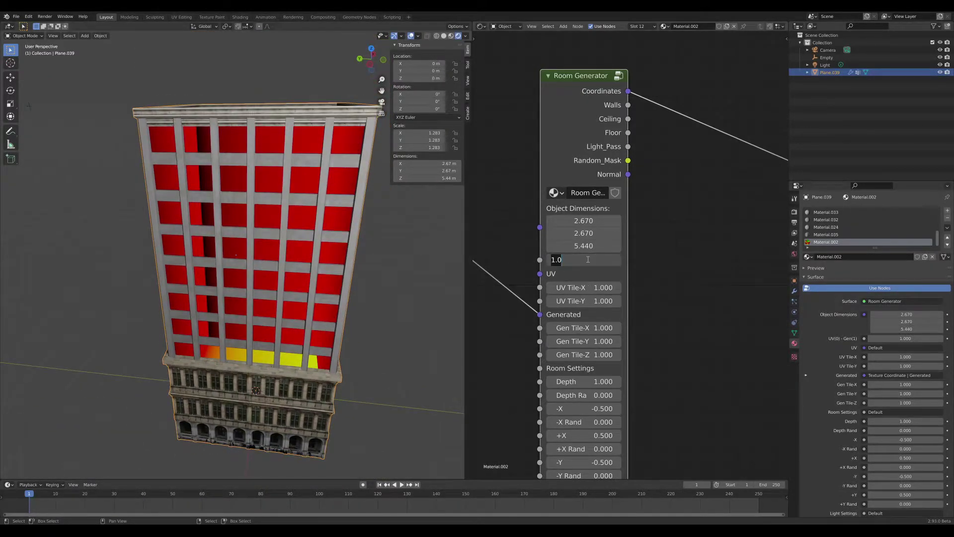
pyautogui.write('0')
pyautogui.press('Return')
pyautogui.moveTo(207, 273)
pyautogui.mouseDown(button='middle')
pyautogui.moveTo(207, 309)
pyautogui.moveTo(209, 283)
pyautogui.mouseUp(button='middle')
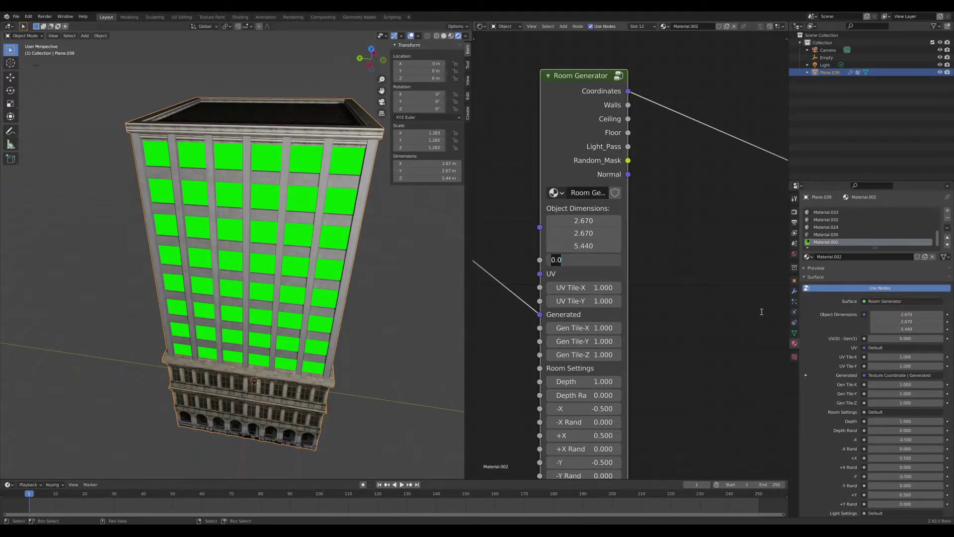
pyautogui.write('1')
pyautogui.press('Return')
# - Set the Room Generator's Gen Tile-X to 6 to divide the facade's width into separate rooms
pyautogui.scroll(-3, 757, 314)
pyautogui.moveTo(598, 273); pyautogui.dragTo(668, 248, button='middle')
pyautogui.scroll(3, 669, 248)
pyautogui.moveTo(313, 308); pyautogui.dragTo(251, 336, button='middle')
pyautogui.scroll(2, 231, 326)
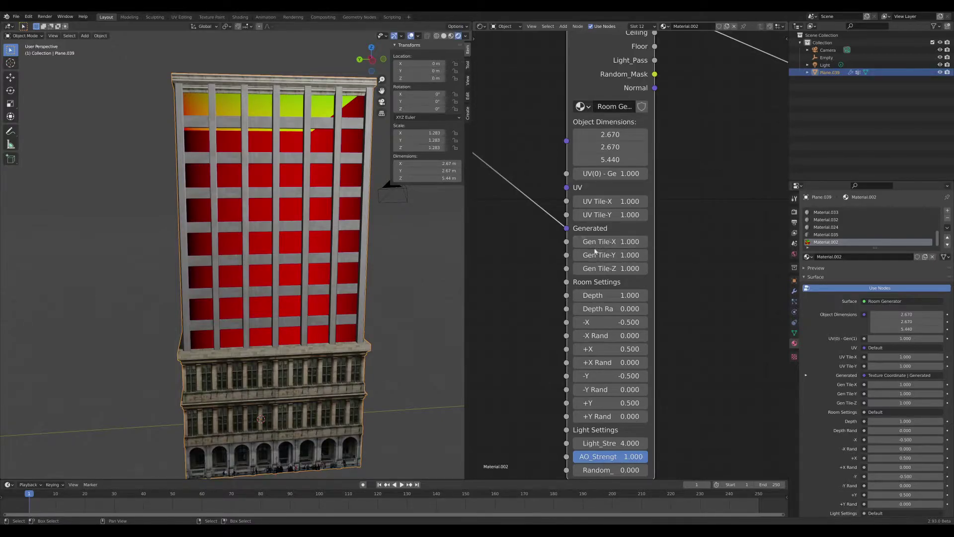
pyautogui.scroll(-1, 348, 264)
pyautogui.moveTo(343, 263)
pyautogui.mouseDown(button='middle')
pyautogui.moveTo(304, 262)
pyautogui.moveTo(326, 262)
pyautogui.mouseUp(button='middle')
pyautogui.scroll(2, 325, 262)
pyautogui.click(611, 242)
pyautogui.moveTo(611, 242); pyautogui.dragTo(631, 241)
pyautogui.rightClick(610, 242)
pyautogui.moveTo(405, 277); pyautogui.dragTo(318, 269, button='middle')
pyautogui.moveTo(611, 241); pyautogui.dragTo(690, 242)
pyautogui.moveTo(152, 262)
pyautogui.mouseDown(button='middle')
pyautogui.moveTo(140, 269)
pyautogui.moveTo(161, 269)
pyautogui.moveTo(142, 269)
pyautogui.mouseUp(button='middle')
pyautogui.moveTo(630, 242)
pyautogui.mouseDown()
pyautogui.moveTo(639, 241)
pyautogui.moveTo(621, 241)
pyautogui.mouseUp()
pyautogui.moveTo(343, 251); pyautogui.dragTo(256, 247, button='middle')
# - Insert a Mapping node between the Texture Coordinate's Generated output and the Room Generator
pyautogui.scroll(-1, 499, 247)
pyautogui.moveTo(501, 247); pyautogui.dragTo(573, 276, button='middle')
pyautogui.moveTo(533, 221); pyautogui.dragTo(499, 248)
pyautogui.hotkey('shift', 'a')
pyautogui.moveTo(555, 335)
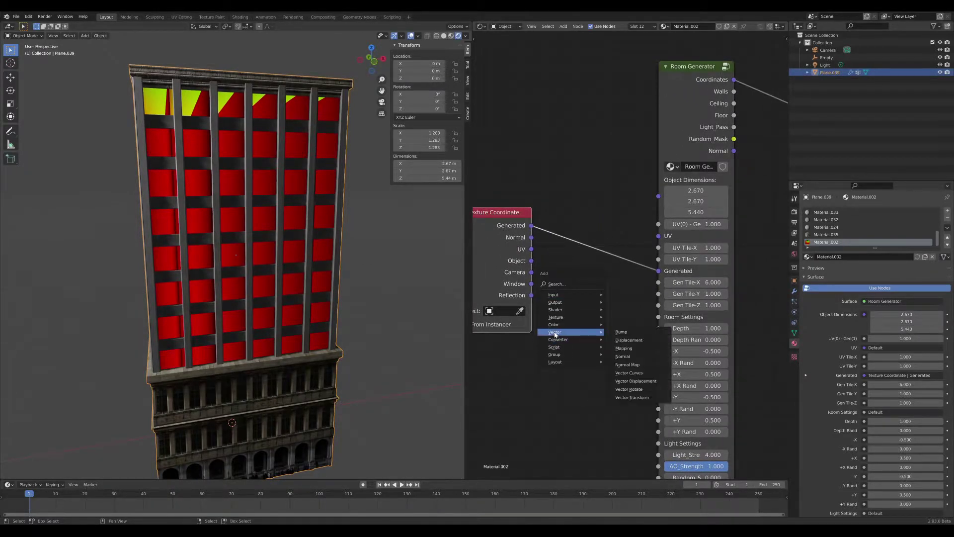
pyautogui.click(624, 348)
pyautogui.click(602, 198)
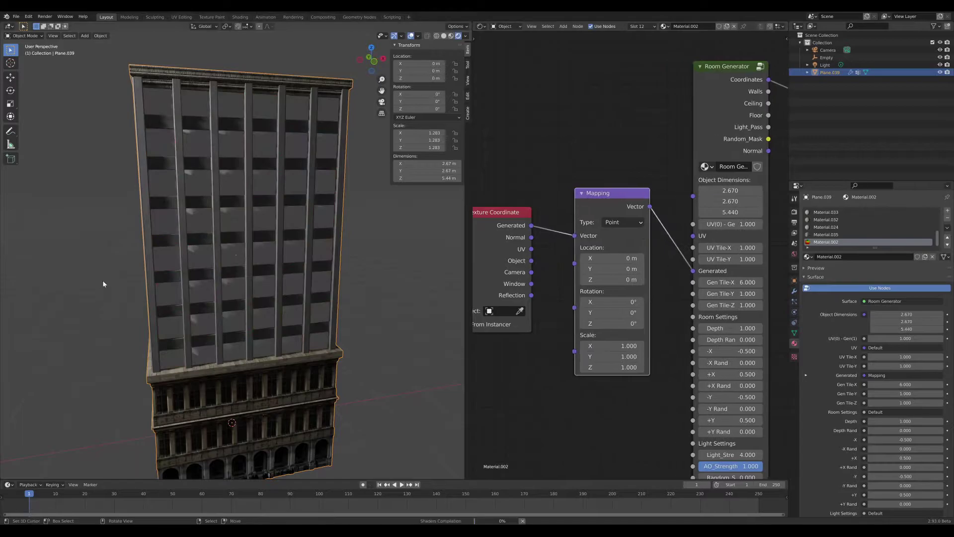
# - Set the Mapping node's X location to 0.11 m to shift the room divisions across the facade
pyautogui.moveTo(100, 283); pyautogui.dragTo(148, 215, button='middle')
pyautogui.moveTo(162, 272); pyautogui.dragTo(165, 268, button='middle')
pyautogui.scroll(4, 165, 268)
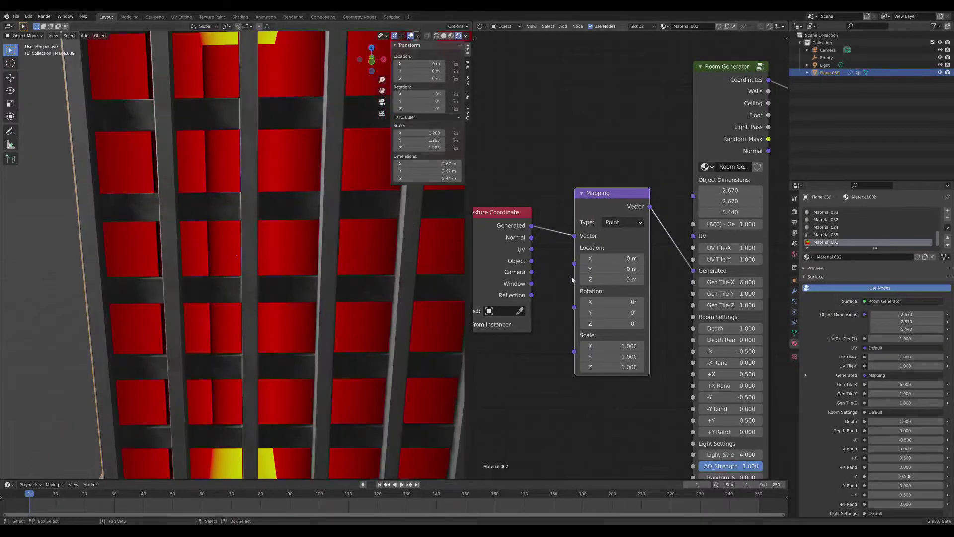
pyautogui.scroll(-3, 251, 252)
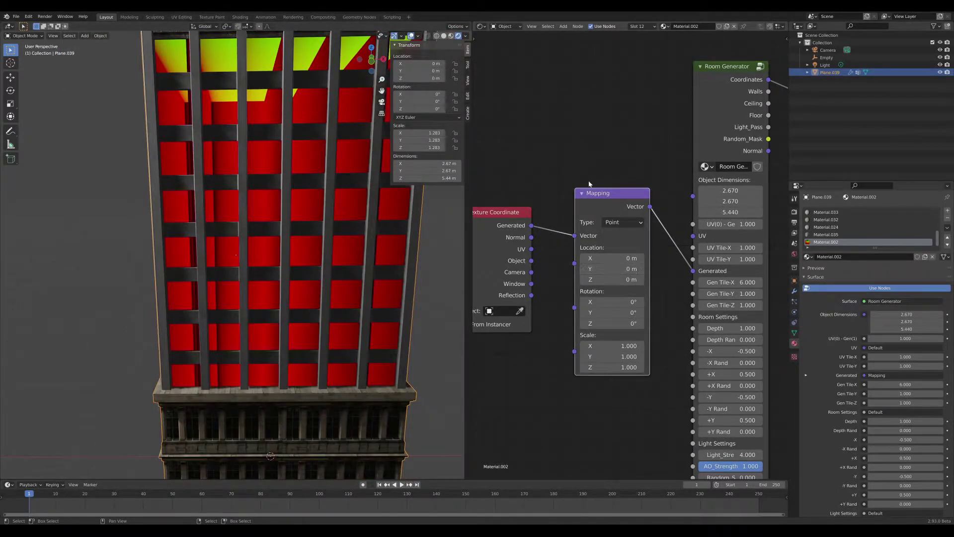
pyautogui.moveTo(606, 199); pyautogui.dragTo(597, 193)
pyautogui.keyDown('shift'); pyautogui.moveTo(308, 238); pyautogui.dragTo(315, 240, button='middle'); pyautogui.keyUp('shift')
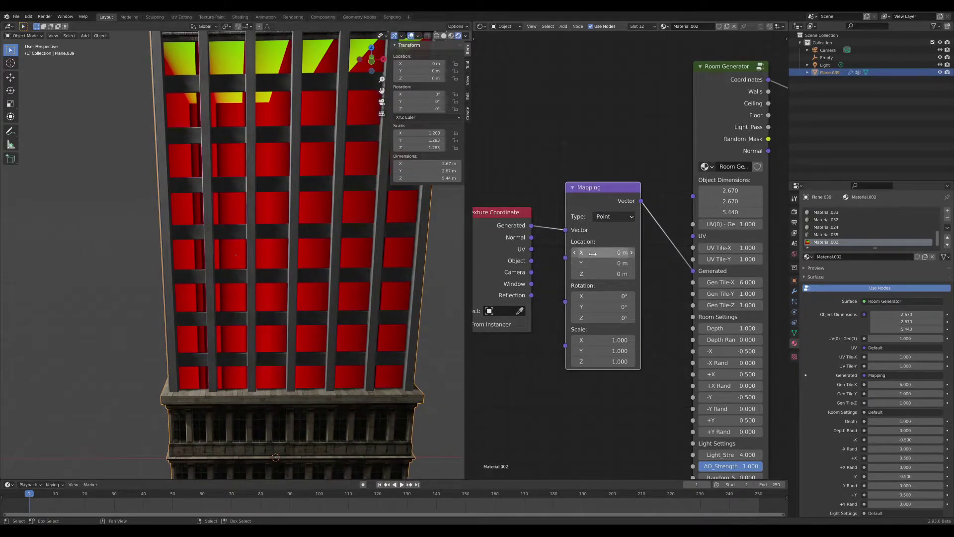
pyautogui.moveTo(592, 253); pyautogui.dragTo(611, 253)
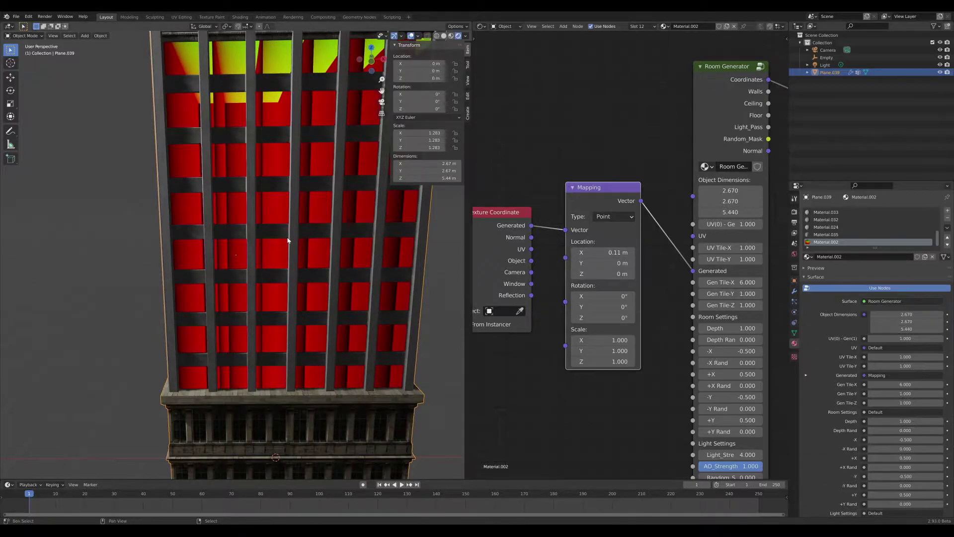
pyautogui.keyDown('shift'); pyautogui.moveTo(288, 240); pyautogui.dragTo(263, 244, button='middle'); pyautogui.keyUp('shift')
# - Set the Room Generator's Gen Tile-X to 6.57 so the room divisions line up with the window columns
pyautogui.scroll(-2, 628, 294)
pyautogui.moveTo(628, 293); pyautogui.dragTo(557, 294, button='middle')
pyautogui.scroll(1, 670, 296)
pyautogui.moveTo(646, 286); pyautogui.dragTo(657, 286)
pyautogui.moveTo(126, 253); pyautogui.dragTo(338, 328, button='middle')
pyautogui.moveTo(158, 184); pyautogui.dragTo(278, 223, button='middle')
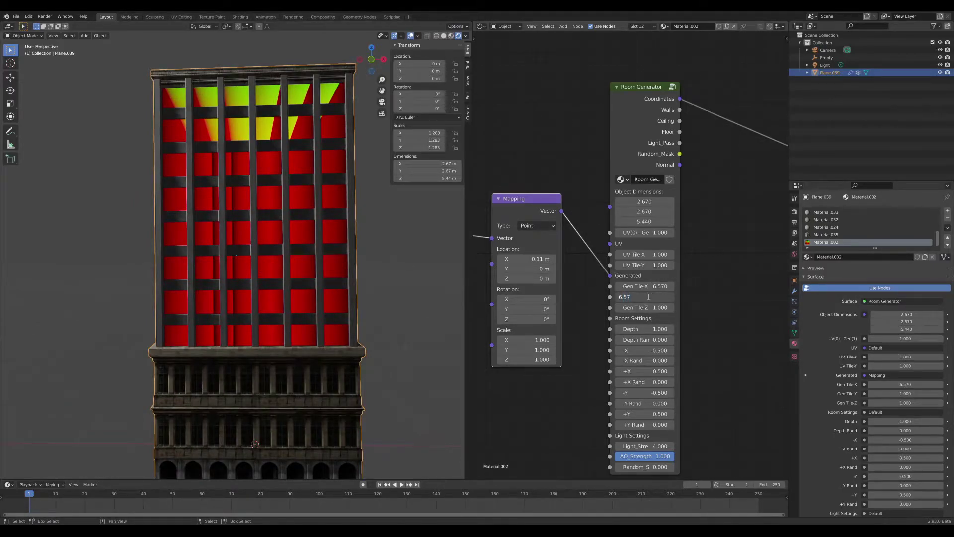
# - Set Gen Tile-Y to 6.57 and the Mapping node's Y location to 0.11 m for the adjacent facades
pyautogui.press('Return')
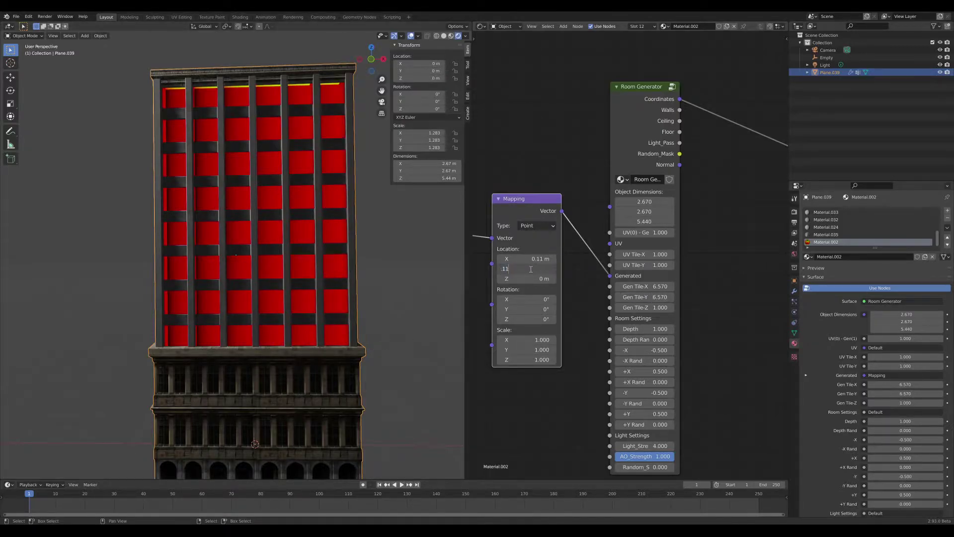
pyautogui.moveTo(264, 252); pyautogui.dragTo(378, 266, button='middle')
pyautogui.scroll(-3, 691, 225)
pyautogui.moveTo(226, 280); pyautogui.dragTo(278, 277, button='middle')
pyautogui.scroll(3, 357, 273)
pyautogui.moveTo(357, 272); pyautogui.dragTo(348, 298, button='middle')
# - Insert an Image Texture node between the Room Generator and the Material Output, and space the nodes apart
pyautogui.hotkey('shift', 'a')
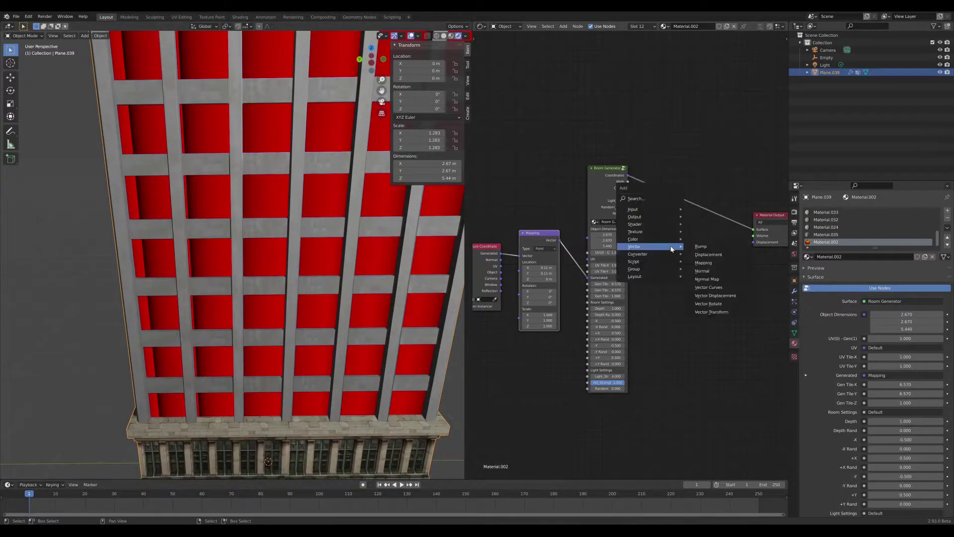
pyautogui.moveTo(661, 231)
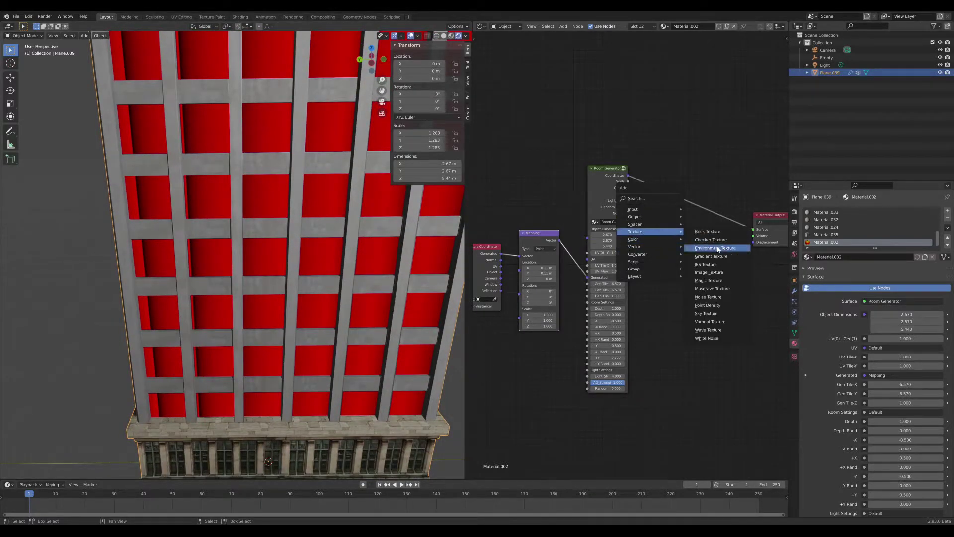
pyautogui.click(723, 278)
pyautogui.click(714, 194)
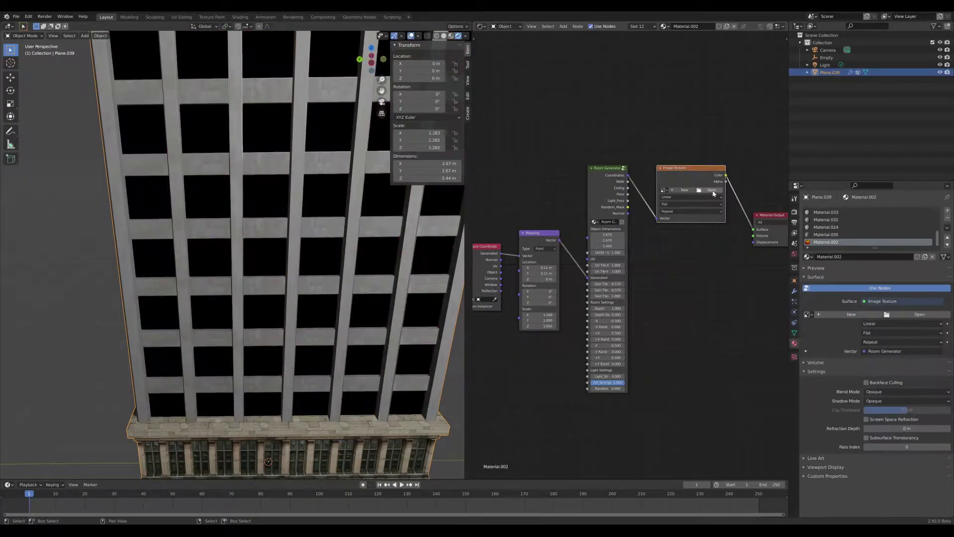
pyautogui.scroll(3, 703, 195)
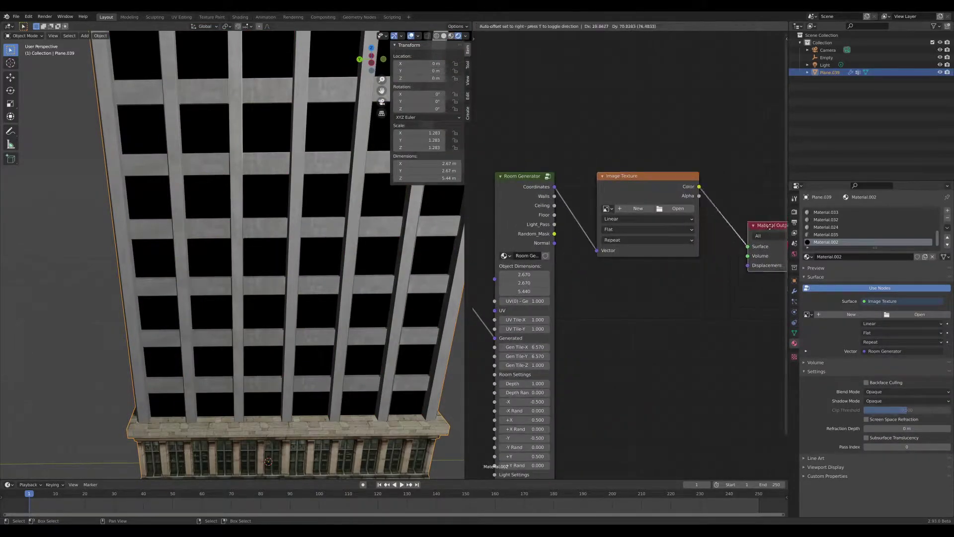
pyautogui.moveTo(634, 207); pyautogui.dragTo(617, 219, button='middle')
pyautogui.scroll(1, 616, 220)
pyautogui.moveTo(600, 204); pyautogui.dragTo(592, 136)
# - Preview the Room Generator's Ceiling and Floor outputs directly on the Material Output's Surface input
pyautogui.moveTo(522, 216)
pyautogui.mouseDown()
pyautogui.moveTo(693, 239)
pyautogui.moveTo(743, 230)
pyautogui.moveTo(660, 238)
pyautogui.mouseUp()
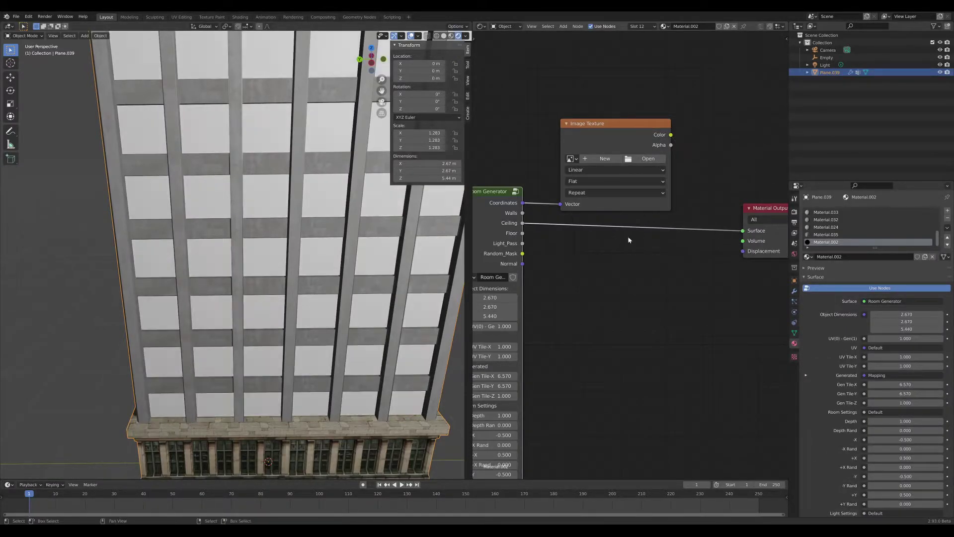
pyautogui.moveTo(522, 233); pyautogui.dragTo(743, 230)
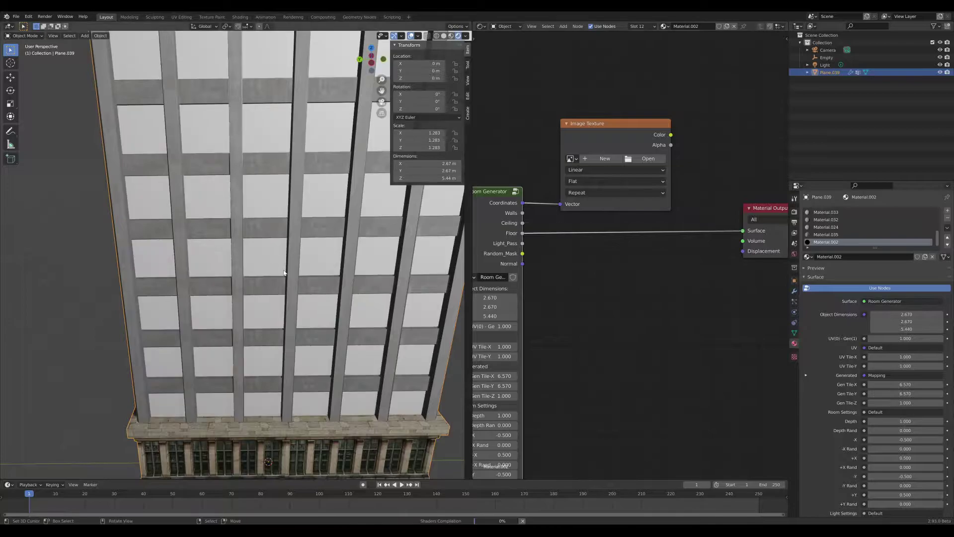
pyautogui.moveTo(284, 273); pyautogui.dragTo(303, 264, button='middle')
# - Connect the Image Texture's Color to the Surface input and load TexturesCom_Plaster_TimberedWall_2K_albedo.tif
pyautogui.moveTo(670, 134); pyautogui.dragTo(743, 231)
pyautogui.moveTo(328, 218); pyautogui.dragTo(348, 228, button='middle')
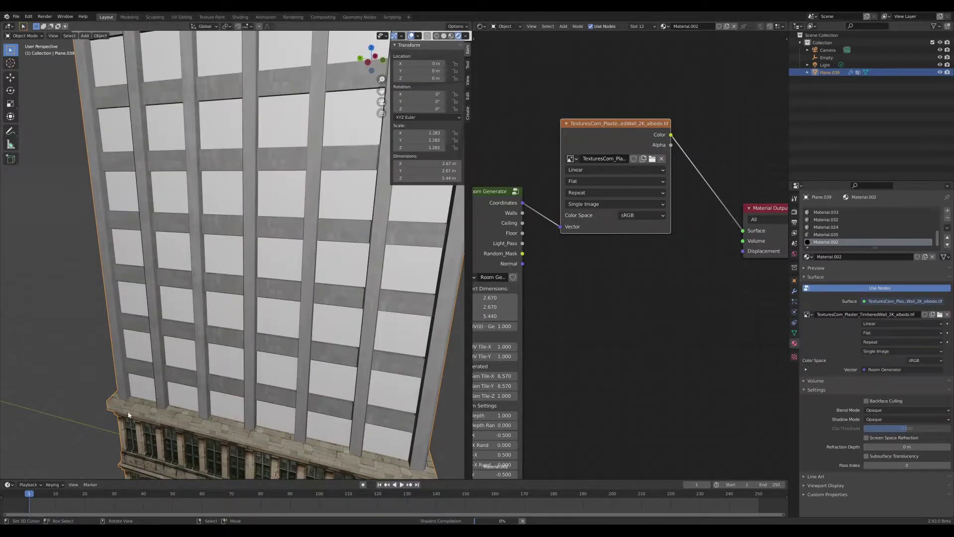
pyautogui.moveTo(149, 338); pyautogui.dragTo(276, 343, button='middle')
pyautogui.scroll(-6, 205, 325)
pyautogui.scroll(7, 200, 341)
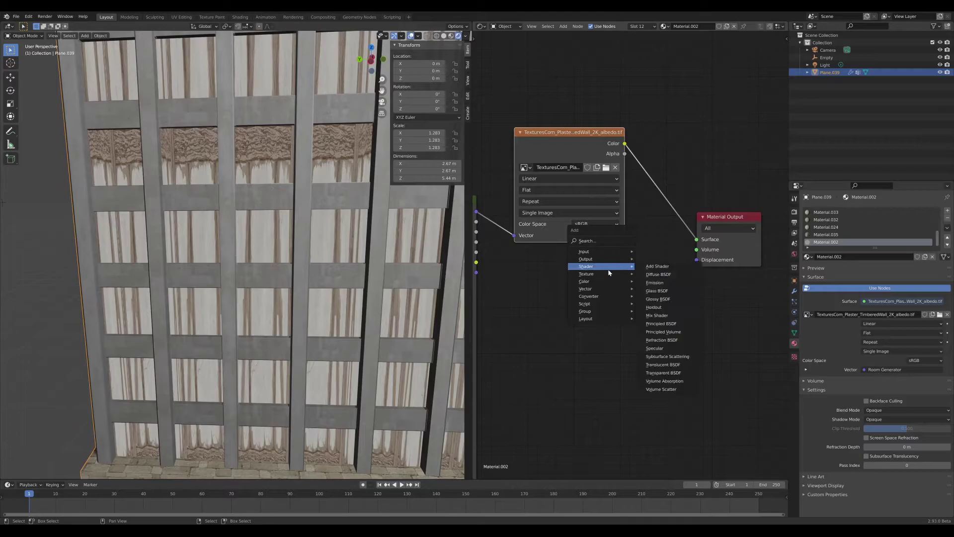
pyautogui.moveTo(149, 278); pyautogui.dragTo(148, 316, button='middle')
# - Insert a Diffuse BSDF between the plaster wall image texture and the Material Output
pyautogui.hotkey('shift', 'a')
pyautogui.moveTo(694, 298)
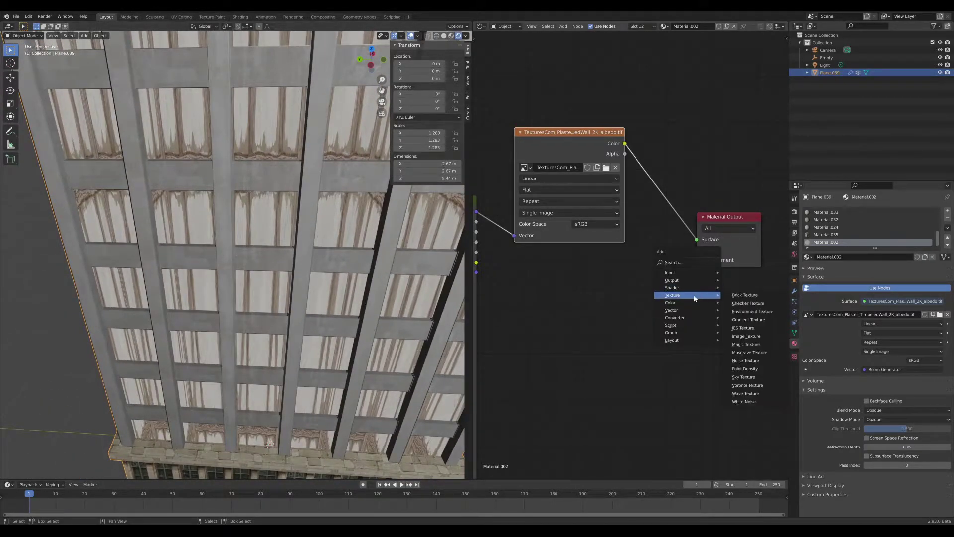
pyautogui.click(744, 296)
pyautogui.click(719, 232)
pyautogui.moveTo(293, 276); pyautogui.dragTo(214, 166, button='middle')
pyautogui.scroll(-6, 302, 256)
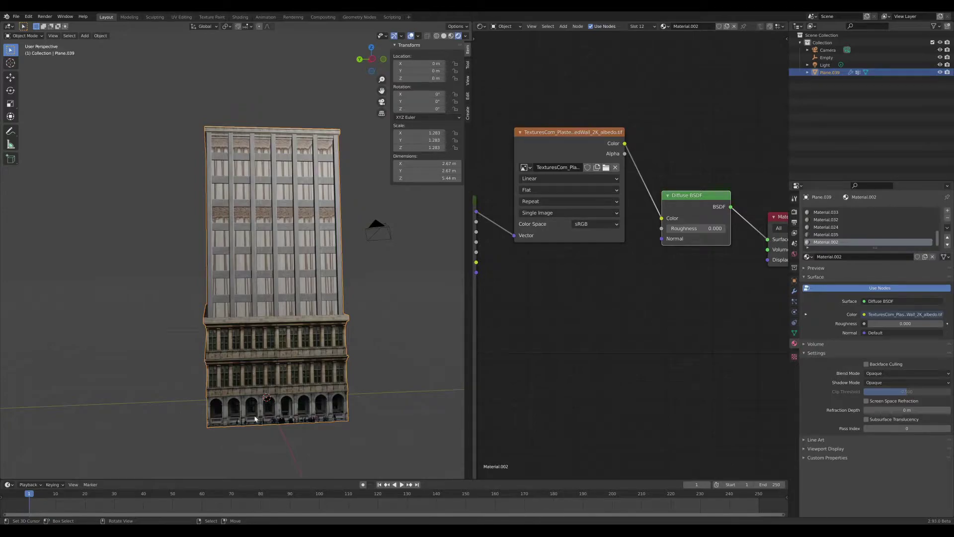
# - Set the Room Generator's Gen Tile-Z to 11 to divide the building's height into floors
pyautogui.moveTo(624, 318); pyautogui.dragTo(753, 296, button='middle')
pyautogui.moveTo(693, 378); pyautogui.dragTo(736, 284, button='middle')
pyautogui.scroll(2, 611, 315)
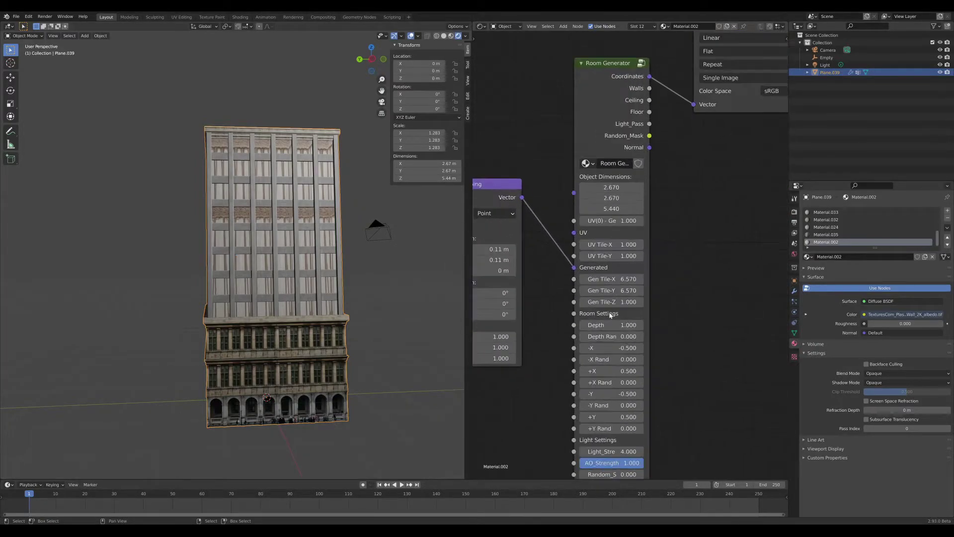
pyautogui.press('Return')
pyautogui.scroll(2, 346, 290)
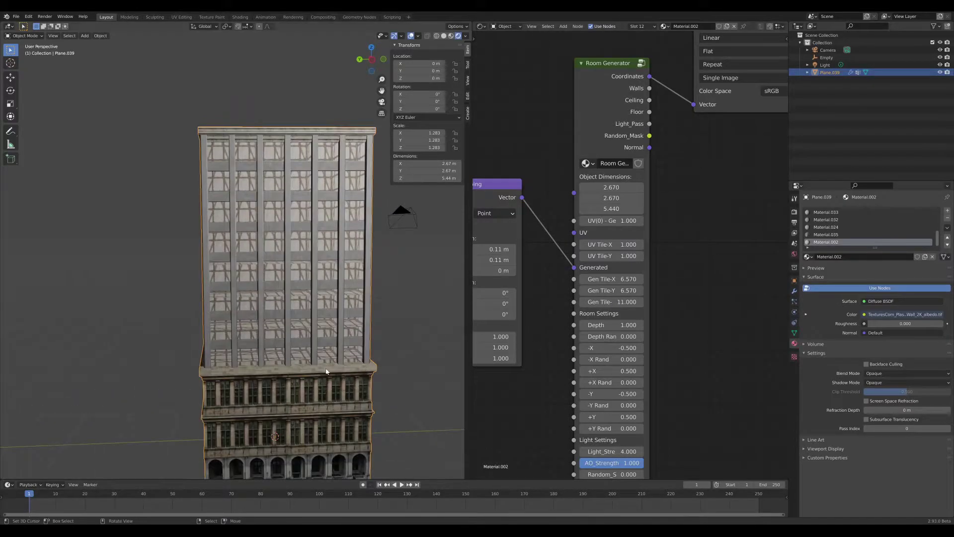
pyautogui.scroll(2, 323, 348)
pyautogui.moveTo(274, 267); pyautogui.dragTo(251, 193, button='middle')
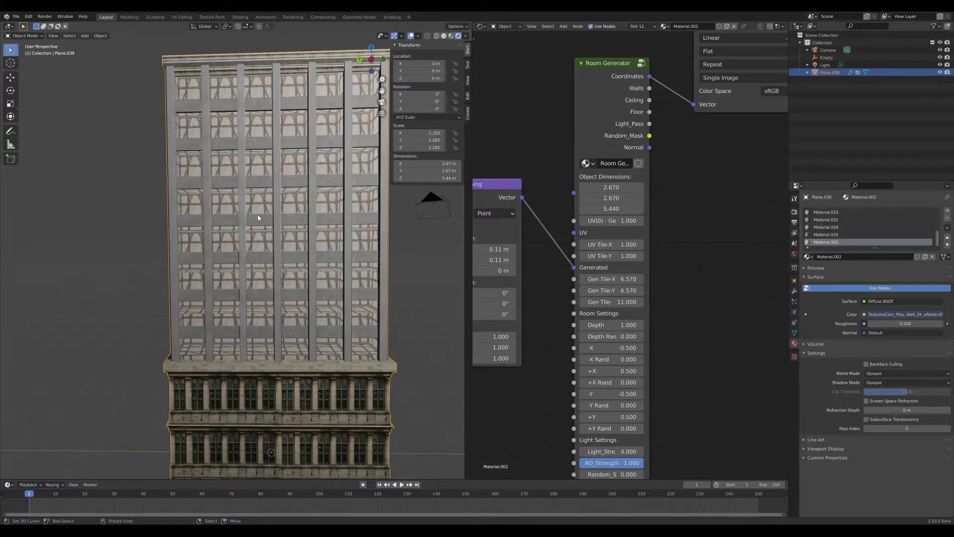
# - Set the Room Generator's Gen Tile-Z to 12.04 to align the room rows with the windows
pyautogui.moveTo(616, 304); pyautogui.dragTo(671, 304)
pyautogui.moveTo(298, 328); pyautogui.dragTo(238, 332, button='middle')
pyautogui.moveTo(326, 320); pyautogui.dragTo(279, 250, button='middle')
pyautogui.scroll(3, 279, 250)
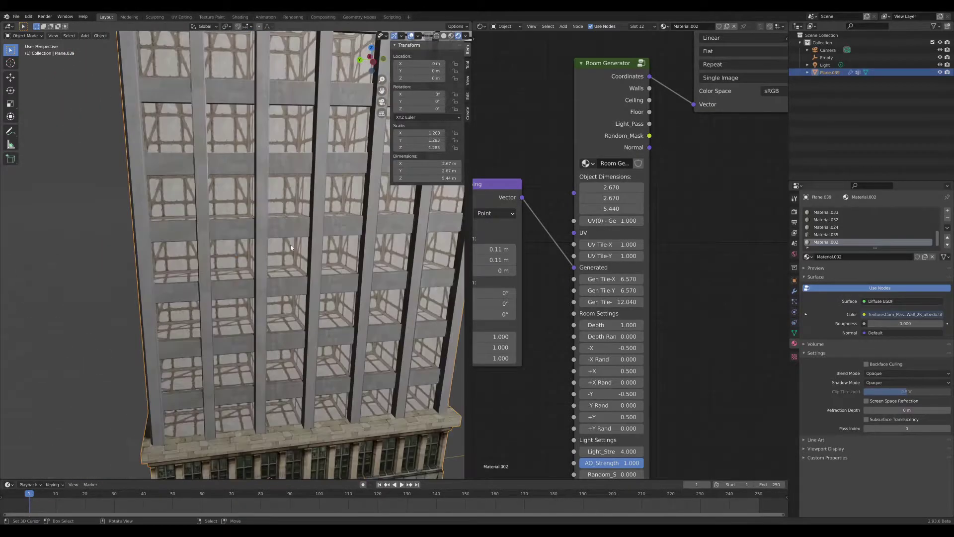
pyautogui.scroll(2, 279, 250)
pyautogui.scroll(-3, 713, 185)
pyautogui.moveTo(713, 186); pyautogui.dragTo(677, 151, button='middle')
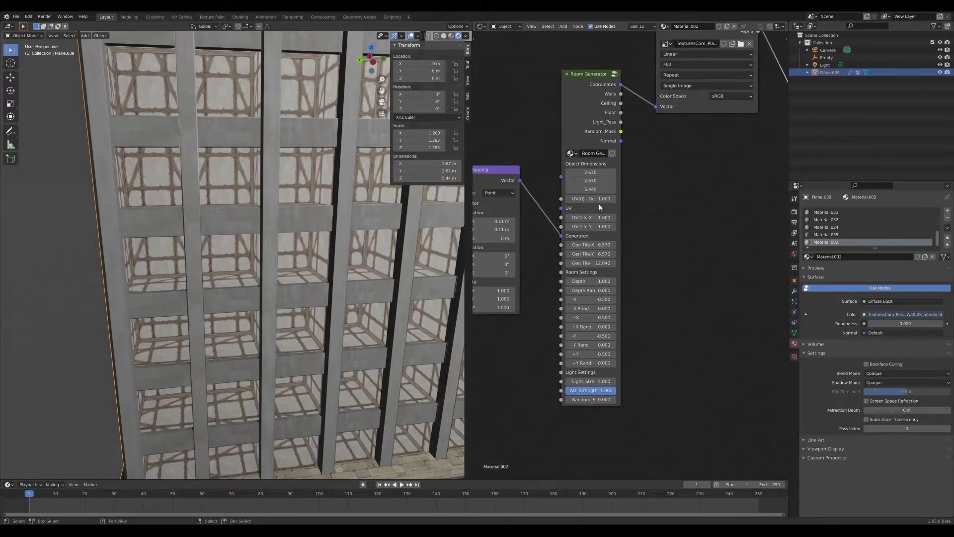
pyautogui.scroll(6, 624, 255)
pyautogui.scroll(-1, 288, 278)
pyautogui.scroll(1, 298, 268)
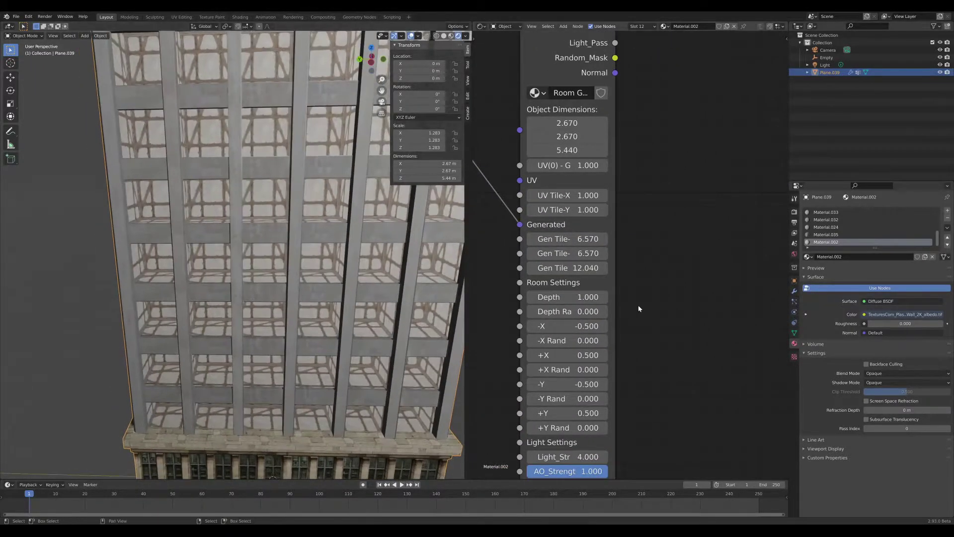
# - Try other Depth and Depth Rand values on the Room Generator, ending with Depth 1 and Depth Rand 0
pyautogui.moveTo(657, 308); pyautogui.dragTo(683, 235, button='middle')
pyautogui.moveTo(267, 355); pyautogui.dragTo(357, 342, button='middle')
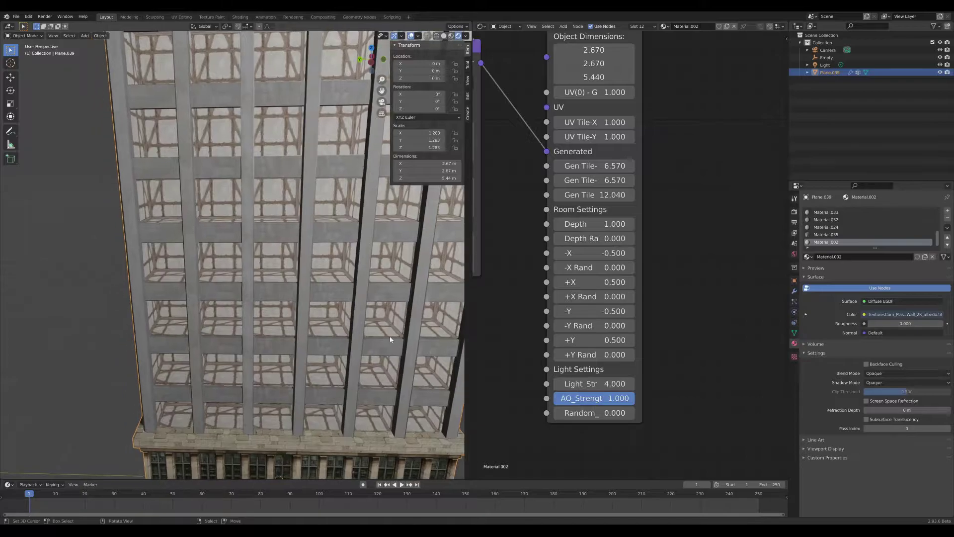
pyautogui.scroll(1, 691, 223)
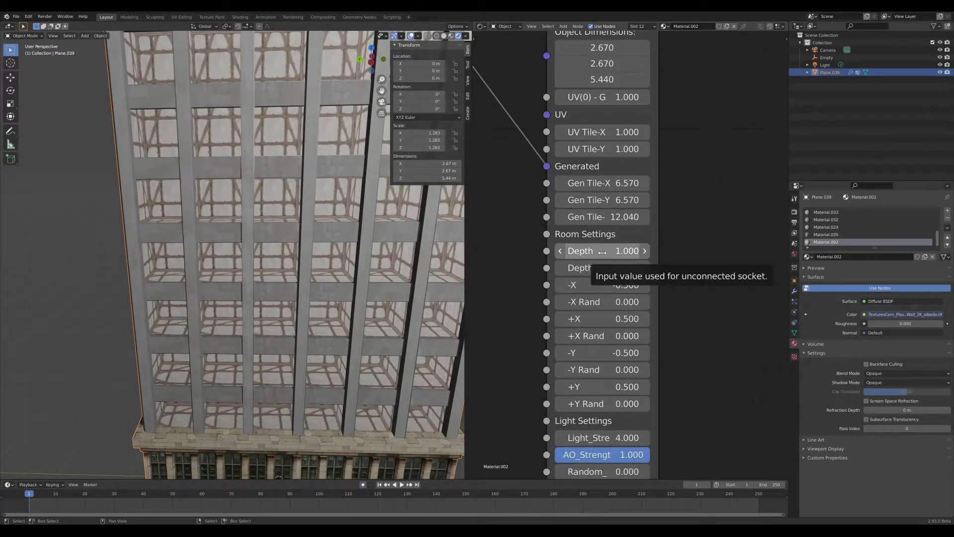
pyautogui.moveTo(602, 251); pyautogui.dragTo(698, 271)
pyautogui.scroll(-4, 341, 297)
pyautogui.moveTo(343, 301); pyautogui.dragTo(350, 287, button='middle')
pyautogui.scroll(1, 350, 287)
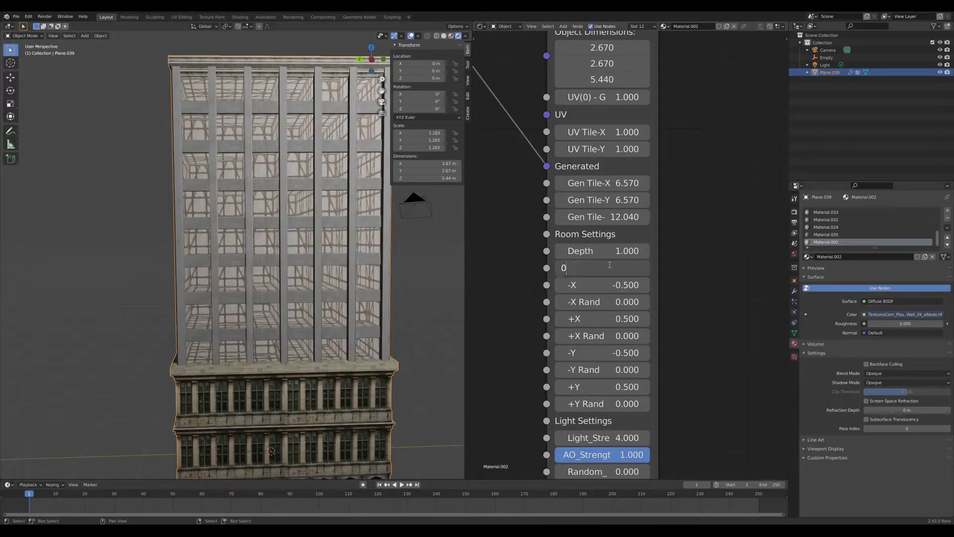
pyautogui.press('Return')
pyautogui.moveTo(348, 289); pyautogui.dragTo(353, 293, button='middle')
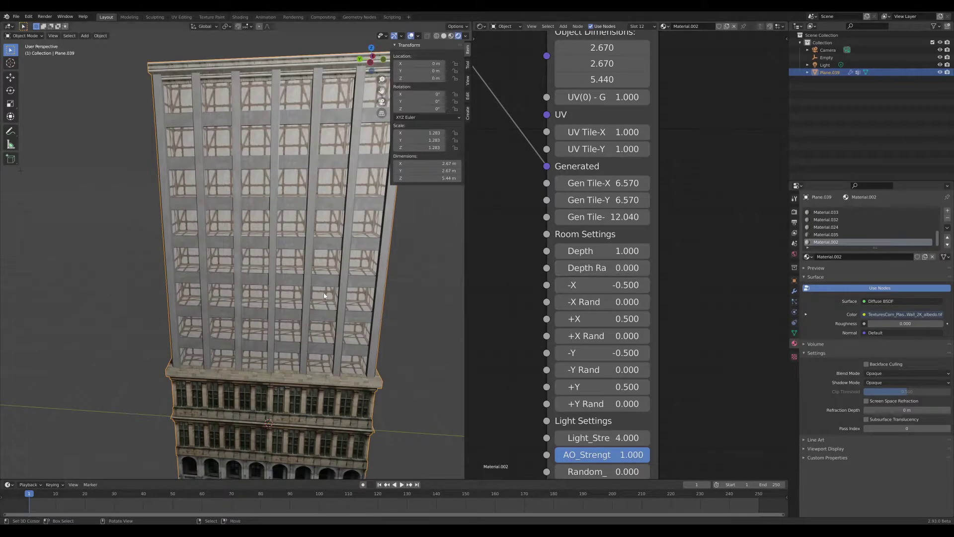
# - Examine the room interiors behind the windows from several angles alongside the Room Generator's Room Settings
pyautogui.moveTo(324, 295); pyautogui.dragTo(317, 312, button='middle')
pyautogui.scroll(-4, 624, 303)
pyautogui.moveTo(654, 300); pyautogui.dragTo(681, 341, button='middle')
pyautogui.scroll(2, 222, 265)
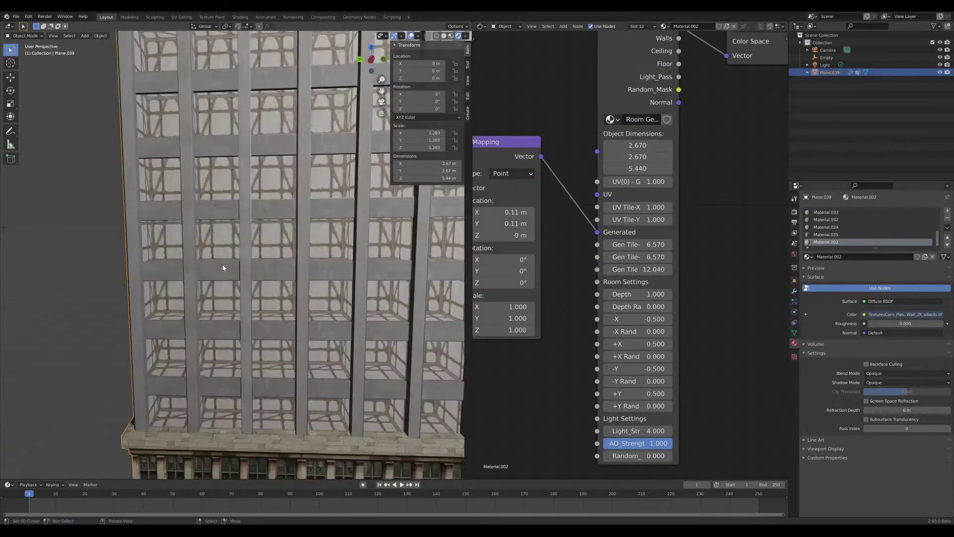
pyautogui.scroll(2, 731, 320)
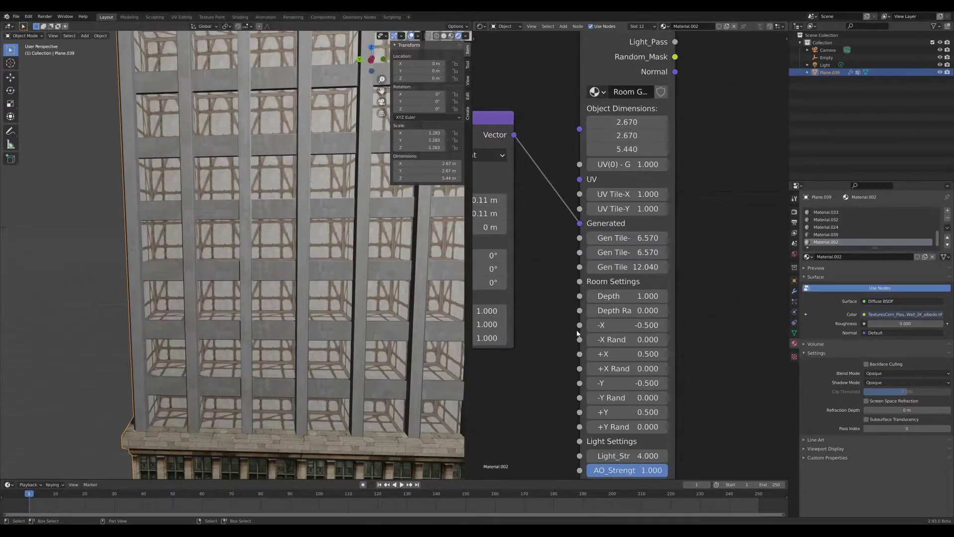
pyautogui.scroll(-5, 224, 273)
pyautogui.moveTo(218, 279); pyautogui.dragTo(197, 298, button='middle')
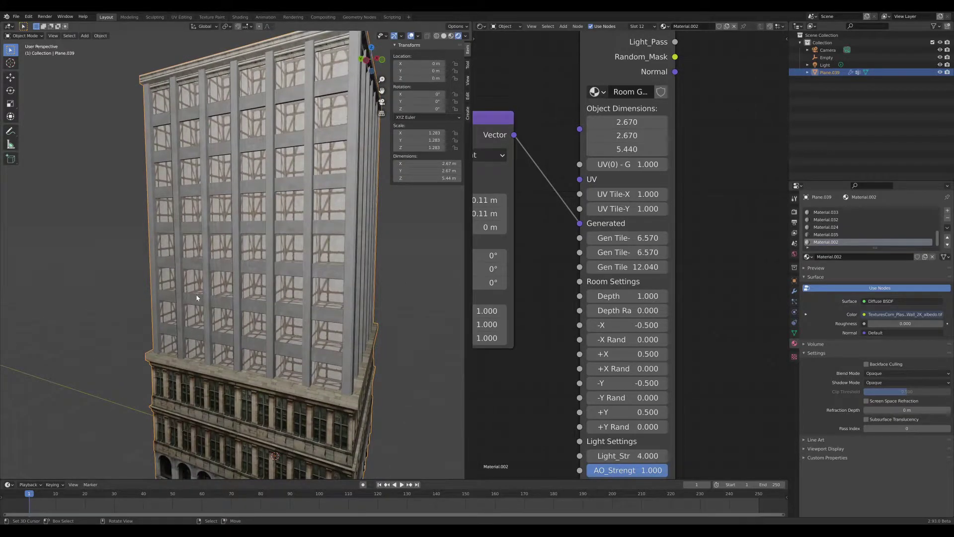
pyautogui.scroll(5, 353, 310)
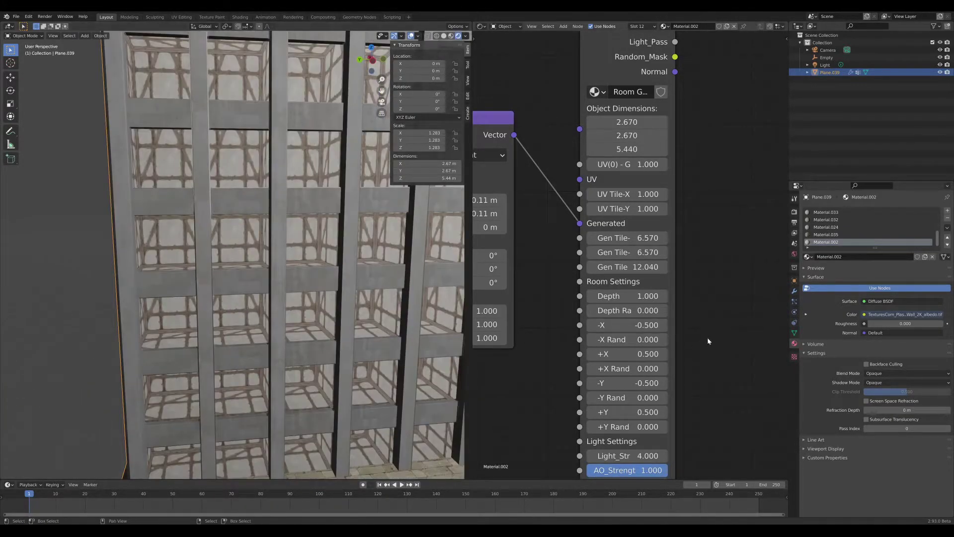
pyautogui.scroll(2, 646, 328)
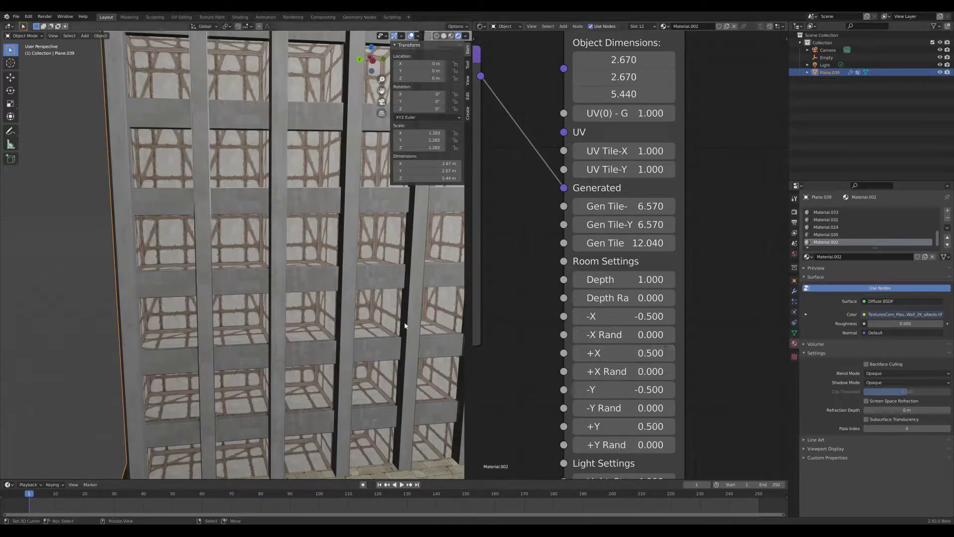
pyautogui.moveTo(408, 326); pyautogui.dragTo(387, 323, button='middle')
pyautogui.scroll(-2, 252, 290)
pyautogui.scroll(2, 320, 303)
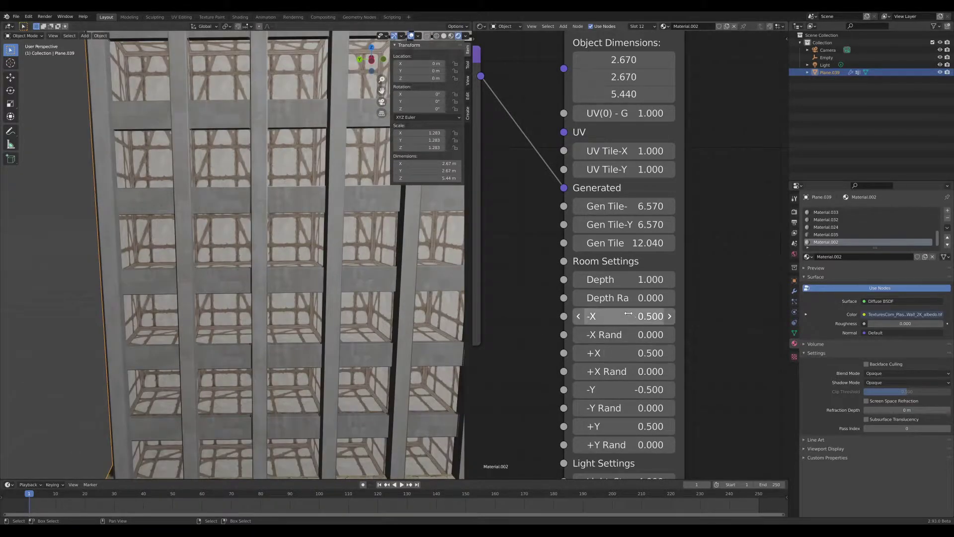
# - Try moving the rooms' -X wall to -1.33, then restore -X to -0.5
pyautogui.moveTo(624, 316); pyautogui.dragTo(565, 316)
pyautogui.moveTo(192, 276); pyautogui.dragTo(209, 292, button='middle')
pyautogui.moveTo(632, 316); pyautogui.dragTo(526, 316)
pyautogui.keyDown('shift'); pyautogui.moveTo(199, 316); pyautogui.dragTo(274, 326, button='middle'); pyautogui.keyUp('shift')
pyautogui.moveTo(334, 316); pyautogui.dragTo(326, 192, button='middle')
pyautogui.scroll(-2, 326, 192)
pyautogui.moveTo(318, 240); pyautogui.dragTo(259, 303, button='middle')
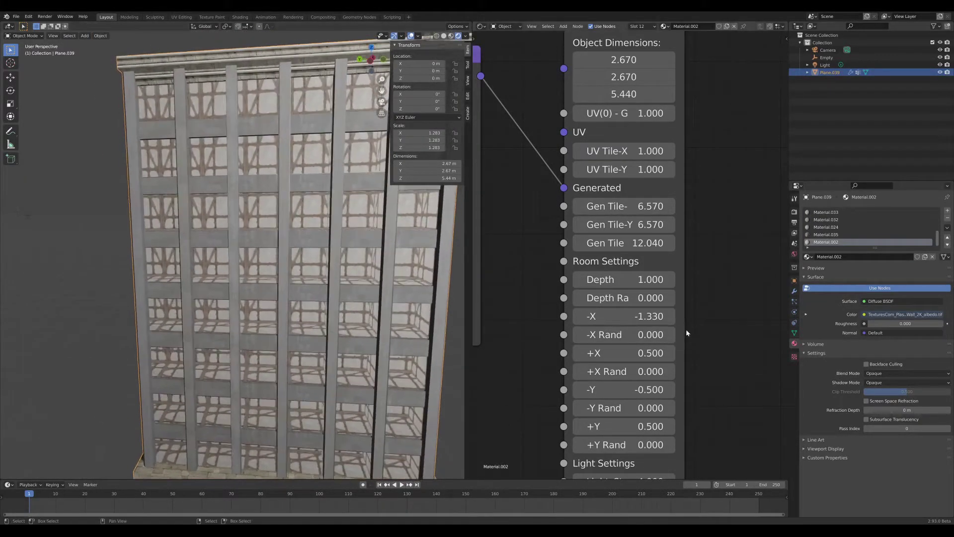
pyautogui.press('Escape')
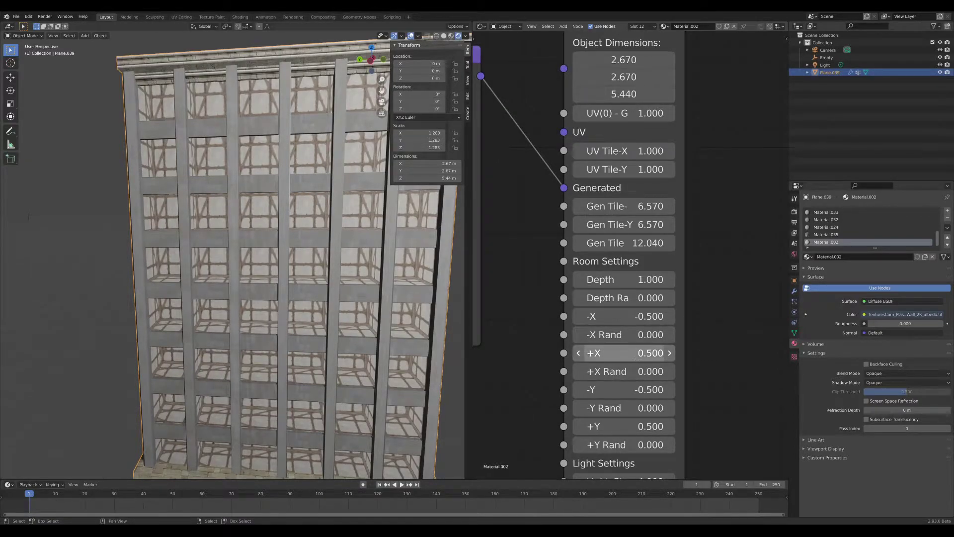
pyautogui.press('Escape')
# - Try the Room Generator's -Y at -1.55, then set it back to -0.5
pyautogui.moveTo(292, 362); pyautogui.dragTo(292, 342, button='middle')
pyautogui.scroll(4, 303, 340)
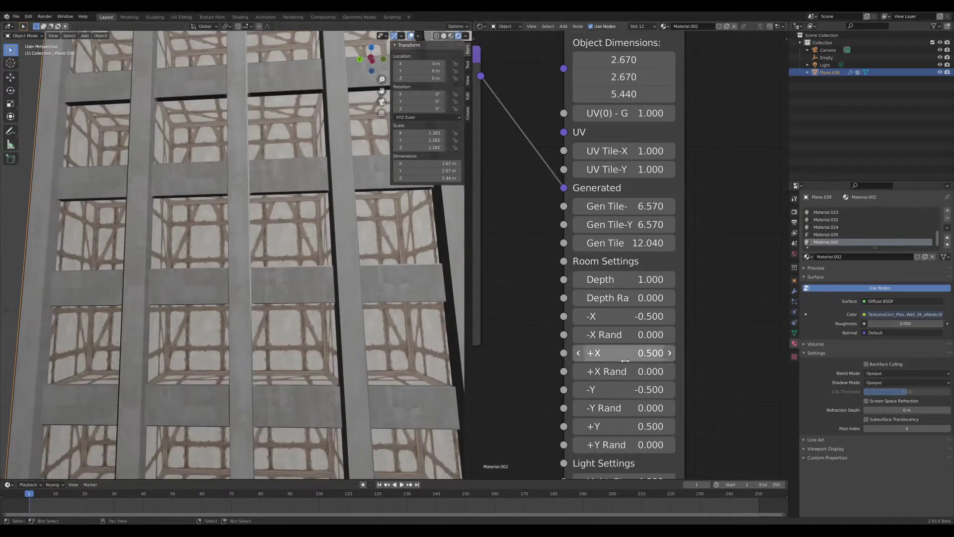
pyautogui.moveTo(624, 383); pyautogui.dragTo(551, 389)
pyautogui.press('Escape')
pyautogui.moveTo(261, 283); pyautogui.dragTo(260, 258, button='middle')
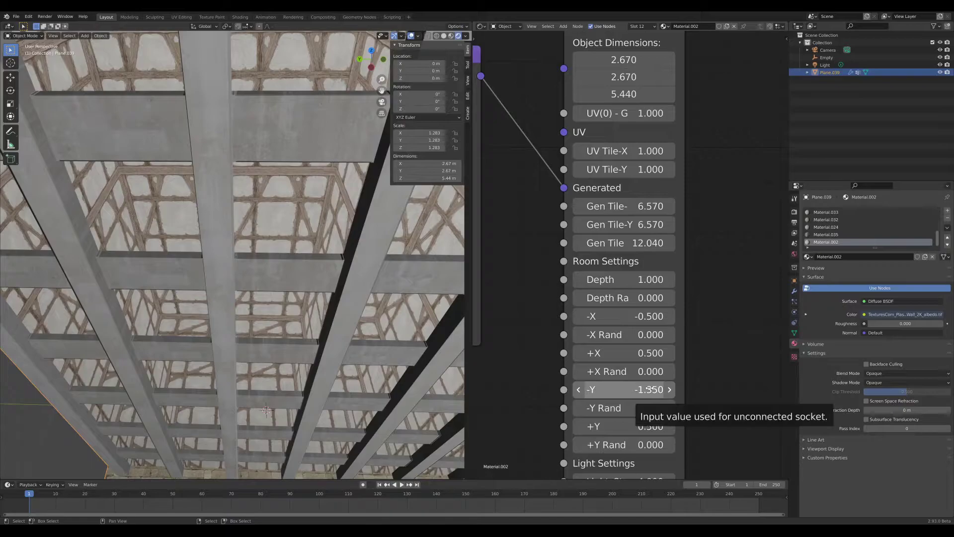
pyautogui.moveTo(643, 386)
pyautogui.mouseDown()
pyautogui.moveTo(589, 385)
pyautogui.moveTo(643, 385)
pyautogui.mouseUp()
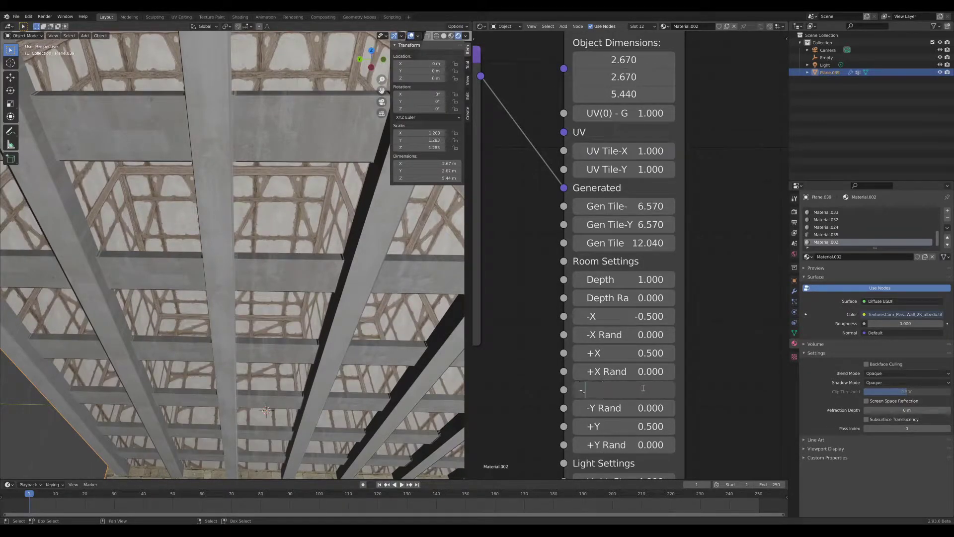
pyautogui.write('-0.5')
pyautogui.press('Return')
pyautogui.moveTo(279, 299); pyautogui.dragTo(309, 318, button='middle')
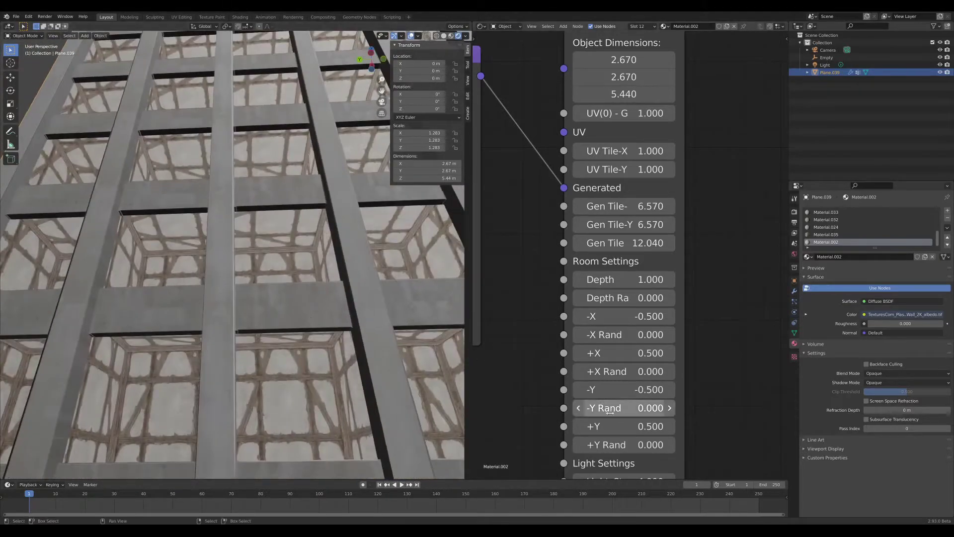
# - Try raising the Room Generator's +Y value, then cancel the change
pyautogui.moveTo(623, 426); pyautogui.dragTo(683, 426)
pyautogui.press('Escape')
pyautogui.scroll(-3, 213, 279)
pyautogui.moveTo(213, 279); pyautogui.dragTo(252, 322, button='middle')
pyautogui.scroll(-1, 253, 321)
# - Preview the Room Generator's Light_Pass output directly on the Material Output's Surface input
pyautogui.scroll(-9, 740, 359)
pyautogui.moveTo(699, 260); pyautogui.dragTo(608, 232, button='middle')
pyautogui.scroll(1, 586, 318)
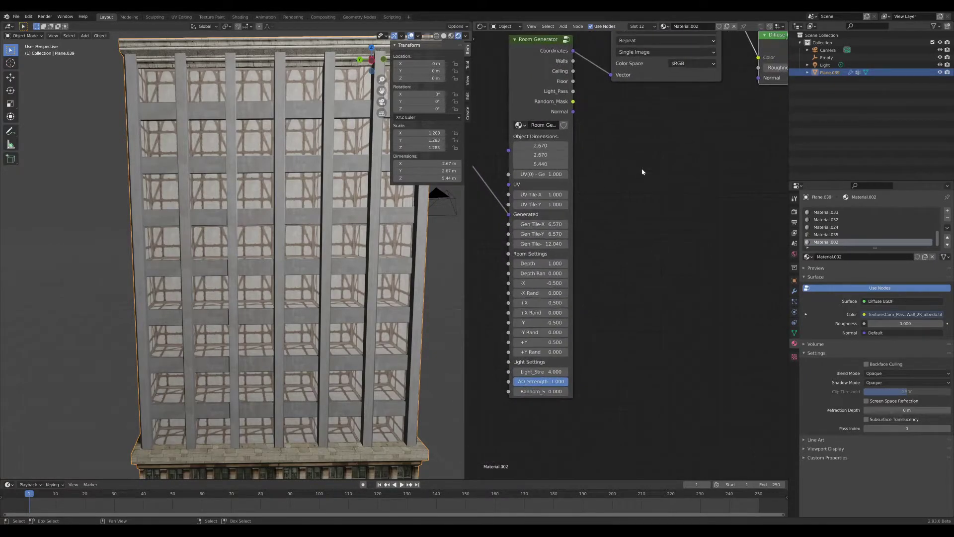
pyautogui.moveTo(643, 172); pyautogui.dragTo(665, 224, button='middle')
pyautogui.moveTo(226, 330); pyautogui.dragTo(287, 281, button='middle')
pyautogui.scroll(5, 241, 326)
pyautogui.scroll(-2, 681, 382)
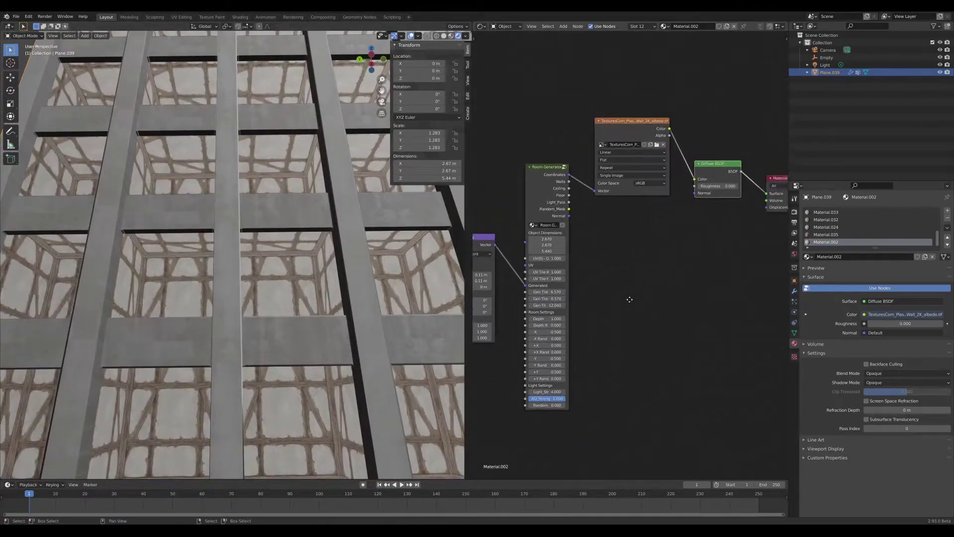
pyautogui.moveTo(673, 250); pyautogui.dragTo(601, 292, button='middle')
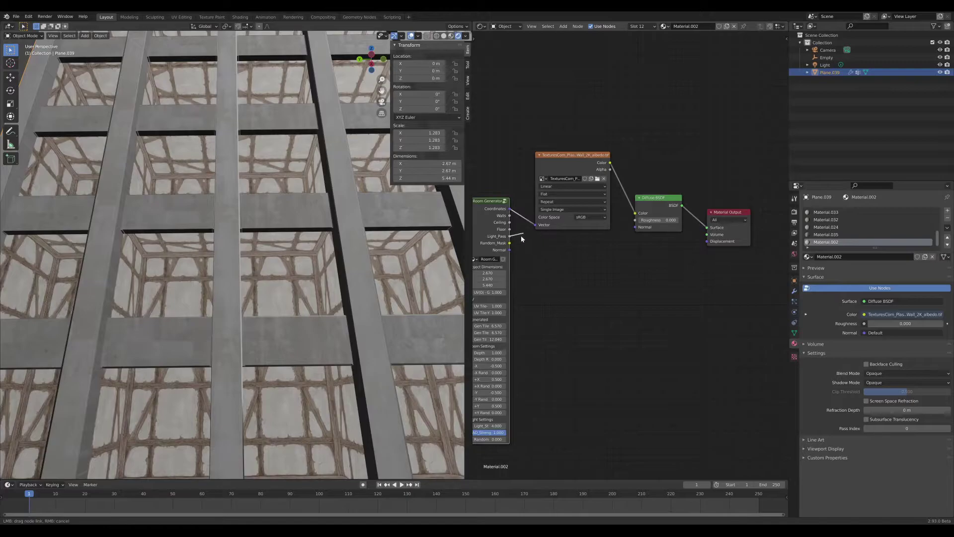
pyautogui.moveTo(710, 230); pyautogui.dragTo(707, 227)
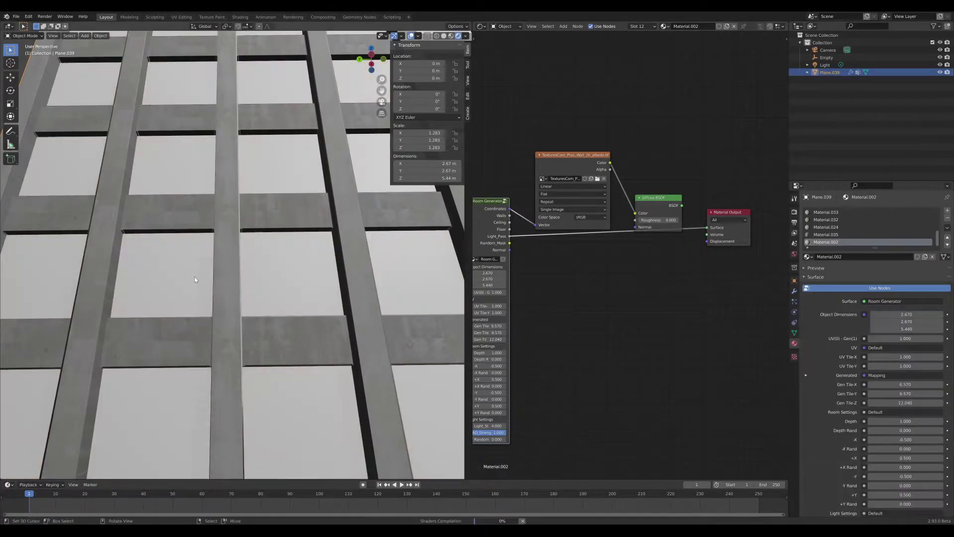
# - Examine the light pass shading on the rooms' walls, ceilings and floors from several angles
pyautogui.scroll(-6, 197, 274)
pyautogui.scroll(6, 196, 283)
pyautogui.scroll(5, 196, 282)
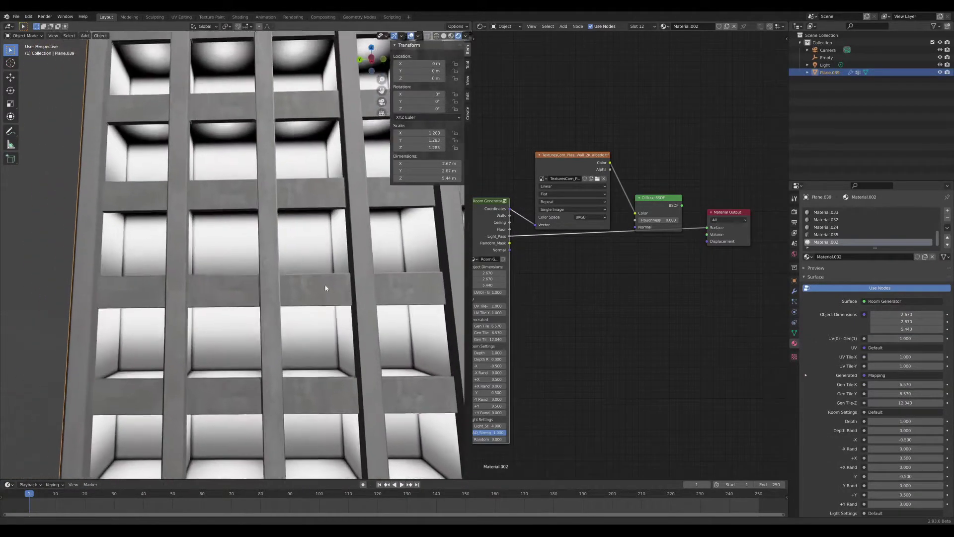
pyautogui.moveTo(313, 284); pyautogui.dragTo(294, 245, button='middle')
pyautogui.scroll(3, 293, 245)
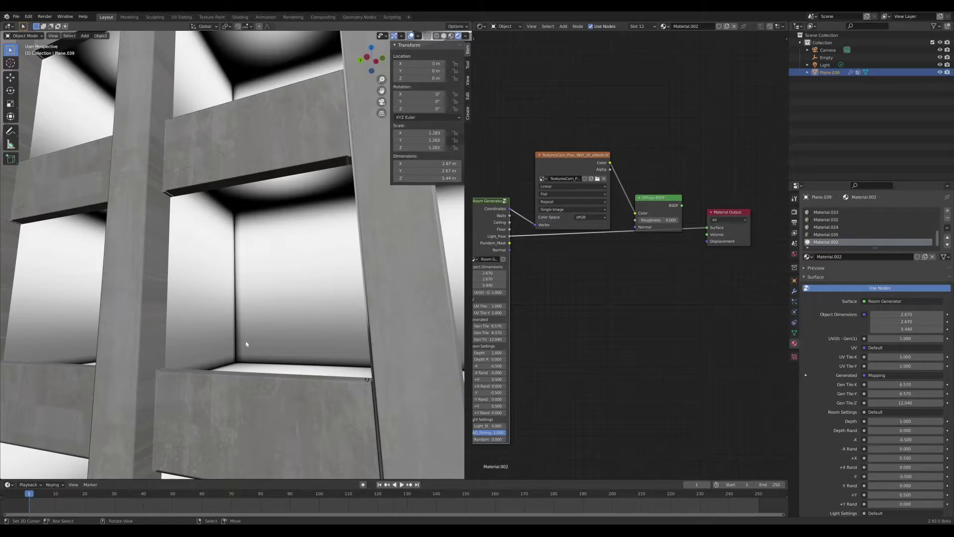
pyautogui.scroll(-3, 286, 300)
pyautogui.moveTo(285, 299); pyautogui.dragTo(309, 307, button='middle')
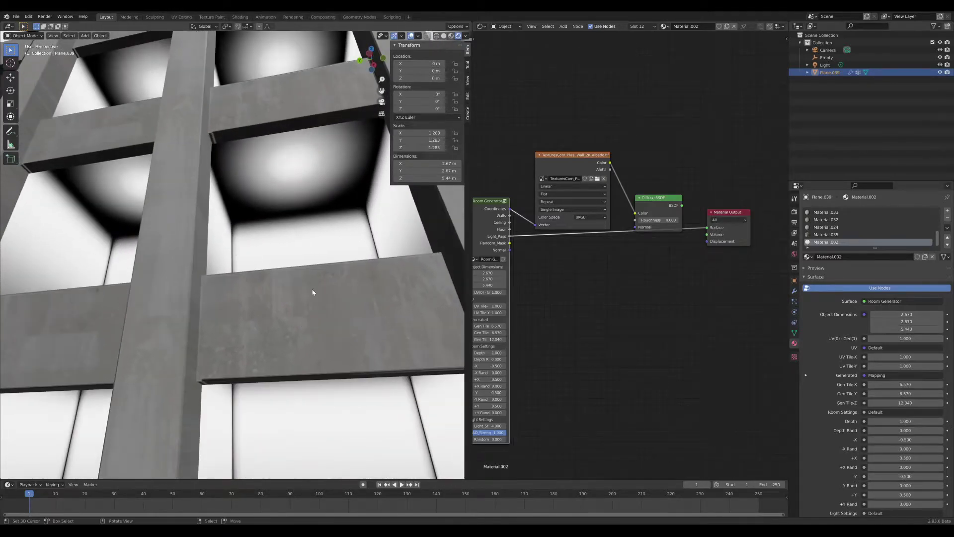
pyautogui.scroll(-4, 264, 191)
pyautogui.moveTo(264, 192); pyautogui.dragTo(217, 261, button='middle')
pyautogui.scroll(4, 268, 194)
pyautogui.scroll(-4, 296, 256)
pyautogui.scroll(6, 248, 266)
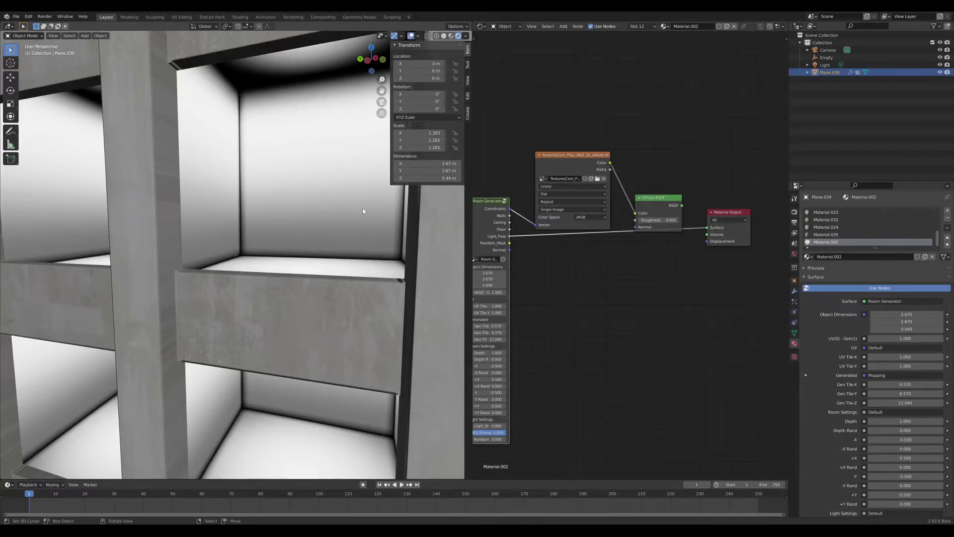
# - Reconnect the Diffuse BSDF to the Material Output's Surface and insert an Add Shader between them
pyautogui.moveTo(716, 215); pyautogui.dragTo(738, 241)
pyautogui.scroll(-1, 630, 254)
pyautogui.scroll(-2, 232, 255)
pyautogui.hotkey('shift', 'a')
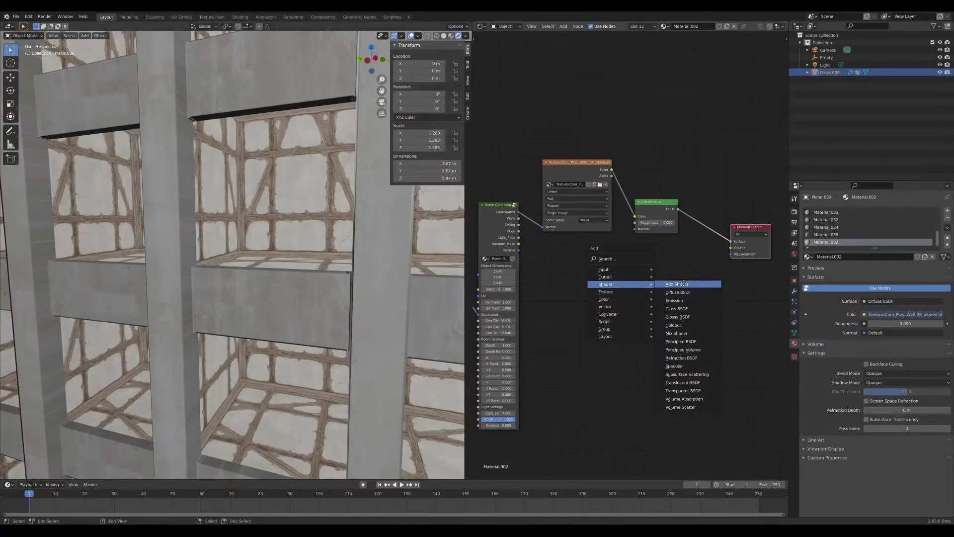
pyautogui.click(684, 286)
pyautogui.click(720, 206)
# - Add an Emission shader with Light_Pass driving its Strength and connect it to the Add Shader's second input
pyautogui.hotkey('shift', 'a')
pyautogui.moveTo(646, 251)
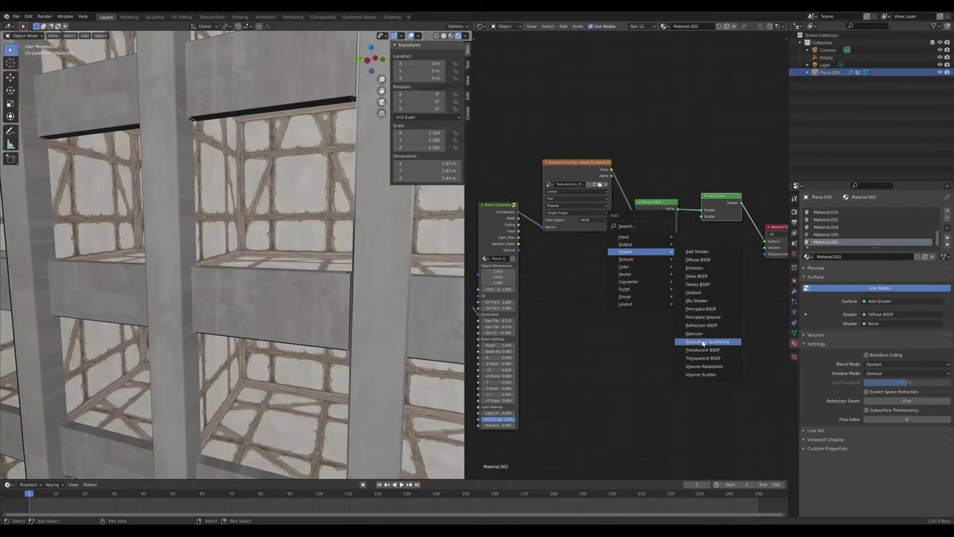
pyautogui.click(695, 267)
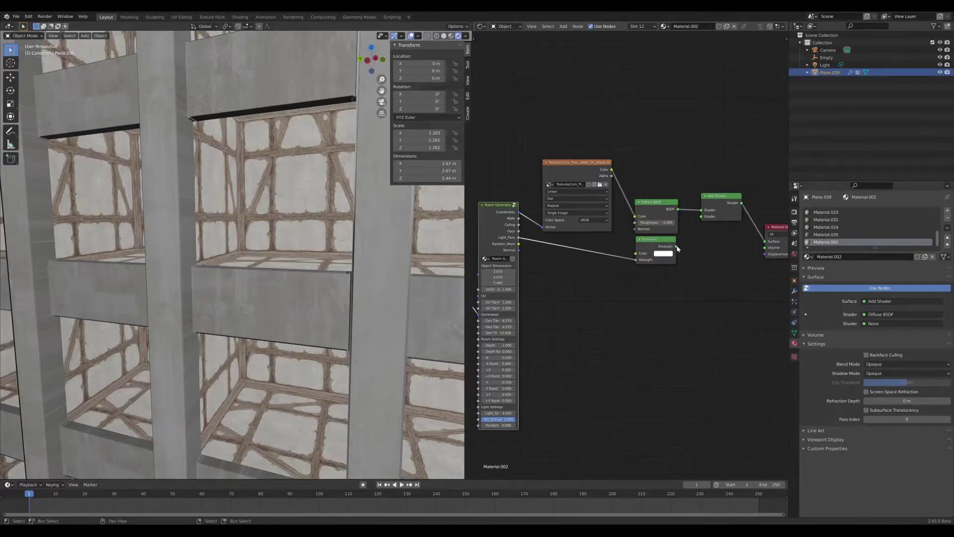
pyautogui.moveTo(712, 214); pyautogui.dragTo(710, 215)
pyautogui.moveTo(270, 240); pyautogui.dragTo(367, 246, button='middle')
pyautogui.moveTo(678, 247); pyautogui.dragTo(656, 264, button='middle')
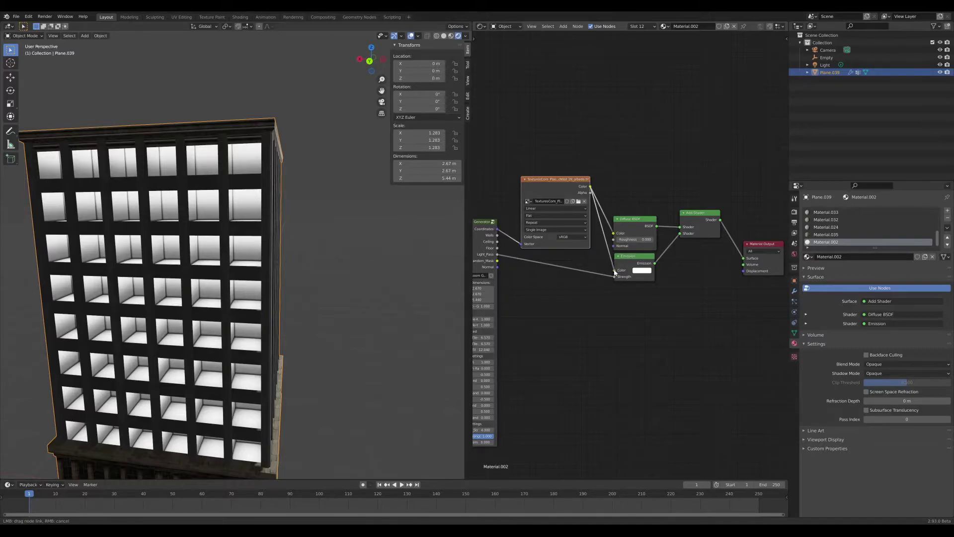
# - Connect the plaster wall image texture's Color to the Emission shader's Color
pyautogui.moveTo(615, 272); pyautogui.dragTo(614, 270)
pyautogui.scroll(1, 152, 303)
pyautogui.moveTo(152, 303); pyautogui.dragTo(273, 277, button='middle')
pyautogui.scroll(-5, 286, 273)
pyautogui.scroll(1, 274, 277)
pyautogui.moveTo(540, 279); pyautogui.dragTo(616, 239, button='middle')
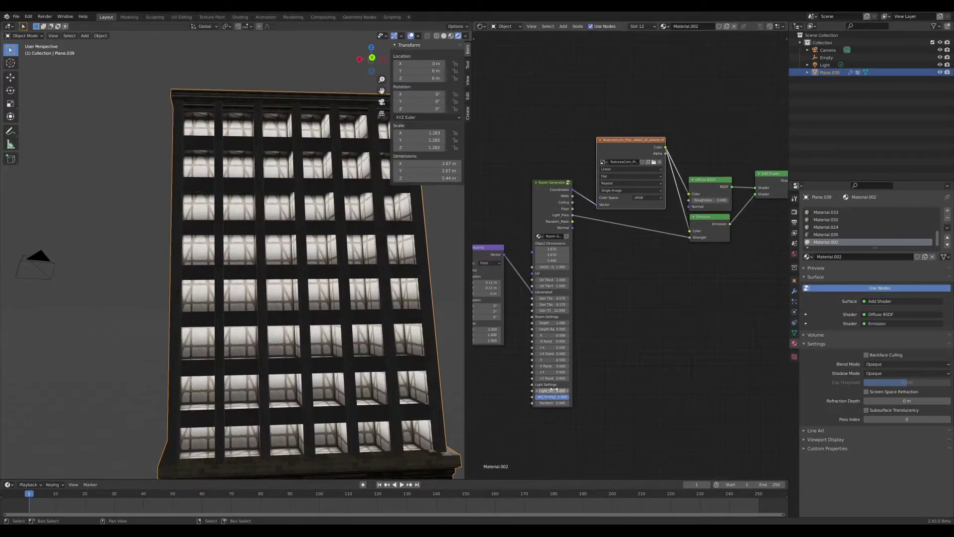
# - Set the Room Generator's Depth Rand to 2.9 to vary the depth of the rooms
pyautogui.moveTo(548, 391)
pyautogui.mouseDown()
pyautogui.moveTo(567, 391)
pyautogui.moveTo(520, 391)
pyautogui.moveTo(548, 392)
pyautogui.moveTo(526, 374)
pyautogui.moveTo(495, 374)
pyautogui.moveTo(548, 373)
pyautogui.mouseUp()
pyautogui.scroll(2, 615, 415)
pyautogui.scroll(-1, 616, 273)
pyautogui.moveTo(615, 272); pyautogui.dragTo(621, 305, button='middle')
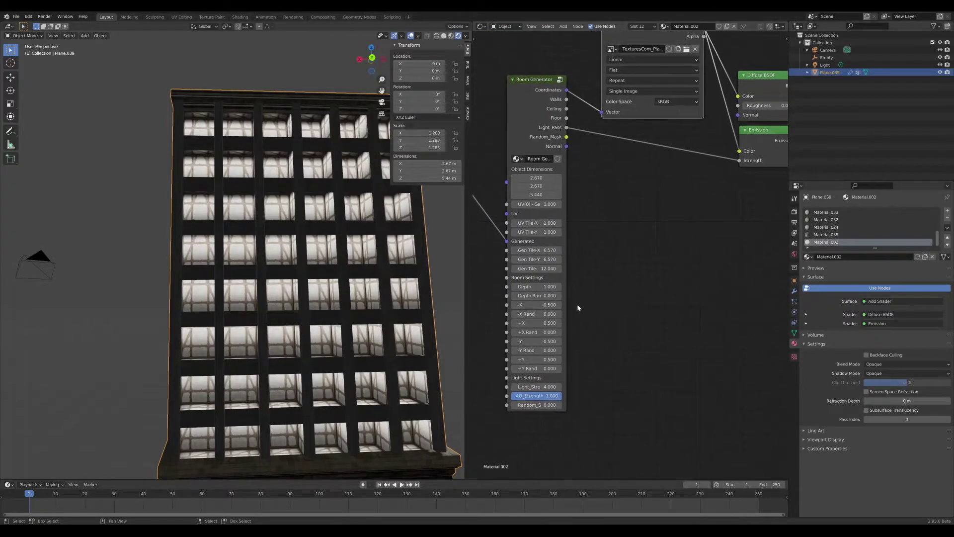
pyautogui.moveTo(576, 334); pyautogui.dragTo(607, 273, button='middle')
pyautogui.scroll(3, 606, 273)
pyautogui.scroll(2, 622, 247)
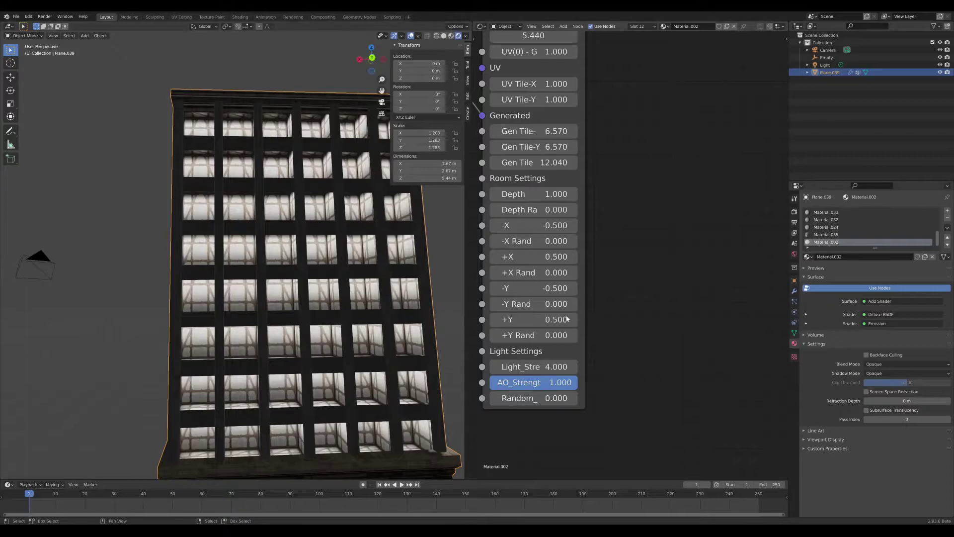
pyautogui.click(537, 209)
pyautogui.write('2.9')
pyautogui.press('Return')
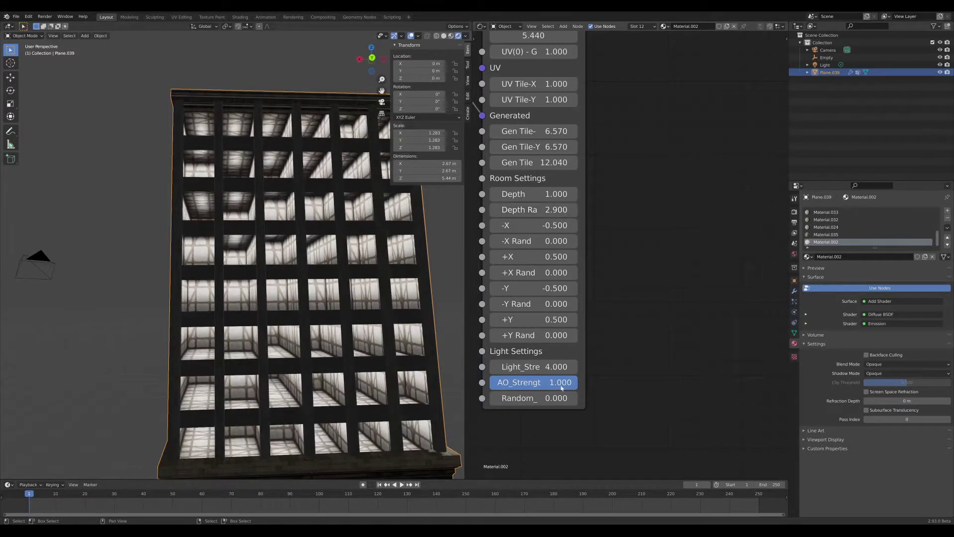
pyautogui.moveTo(557, 398); pyautogui.dragTo(641, 397)
pyautogui.rightClick(557, 397)
pyautogui.moveTo(291, 297); pyautogui.dragTo(296, 320, button='middle')
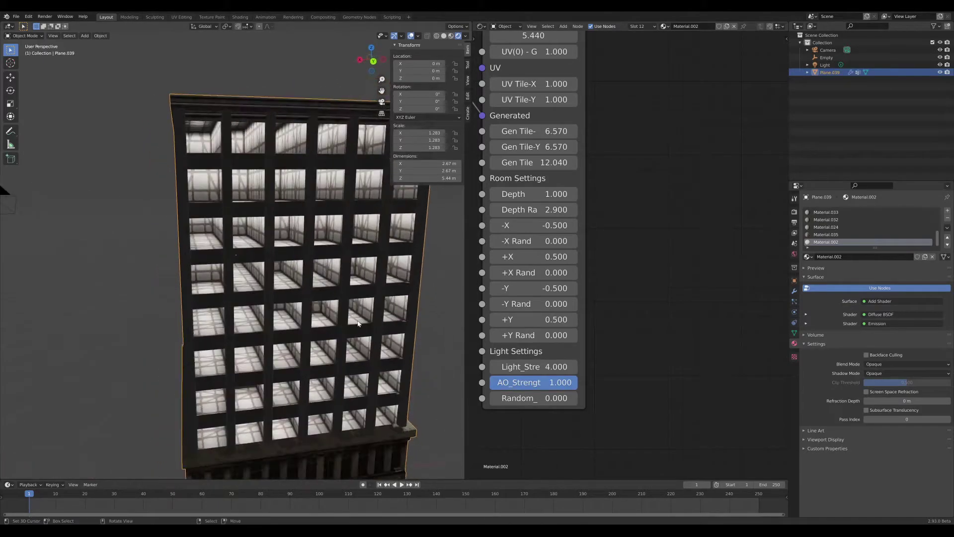
# - Set the Room Generator's Depth Rand to 0 so all rooms share the same depth
pyautogui.click(537, 209)
pyautogui.write('0')
pyautogui.press('Return')
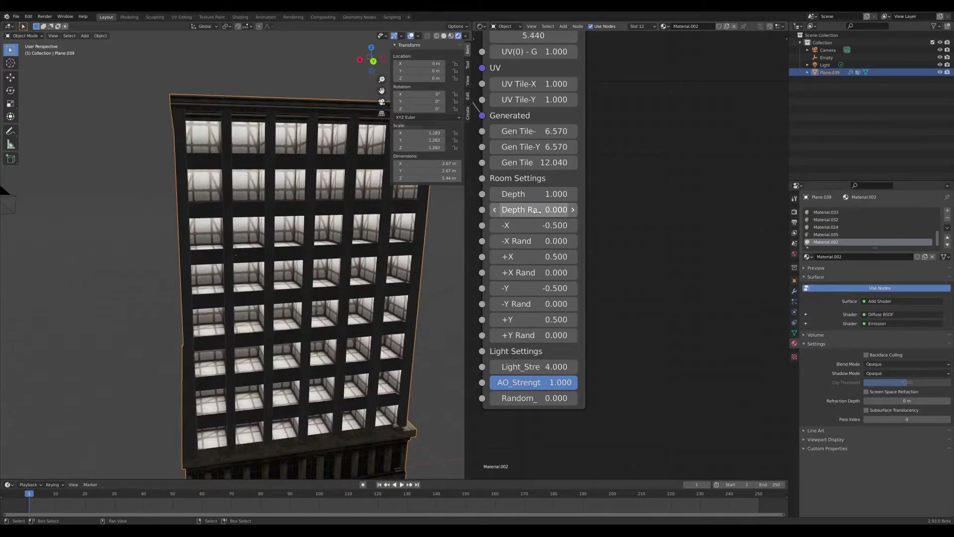
pyautogui.moveTo(377, 270); pyautogui.dragTo(207, 254, button='middle')
pyautogui.scroll(5, 208, 255)
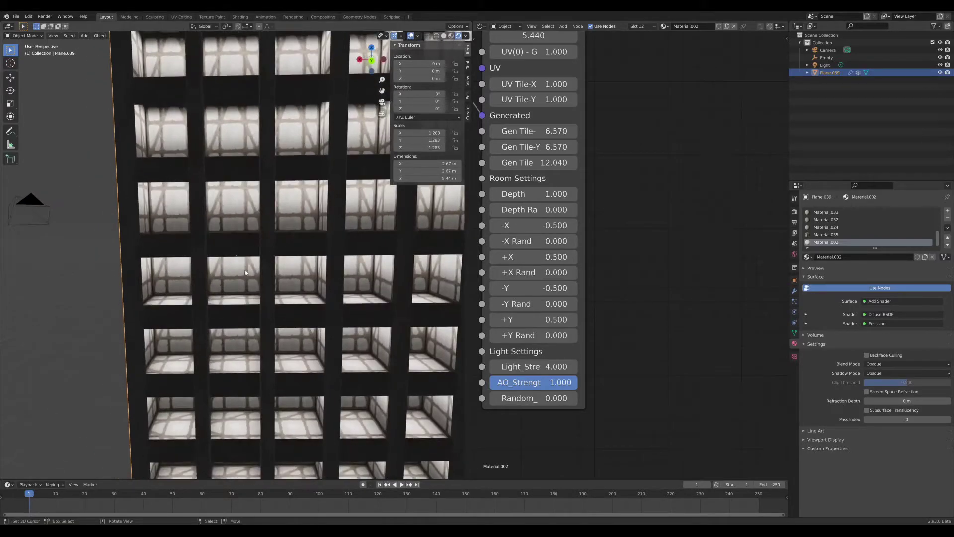
# - Preview the Random_Mask output through the Material Output's Surface and reconnect the Add Shader to it
pyautogui.scroll(-2, 621, 223)
pyautogui.scroll(-2, 621, 224)
pyautogui.moveTo(686, 168); pyautogui.dragTo(584, 275, button='middle')
pyautogui.scroll(-3, 565, 222)
pyautogui.moveTo(565, 222); pyautogui.dragTo(535, 241, button='middle')
pyautogui.scroll(-1, 556, 243)
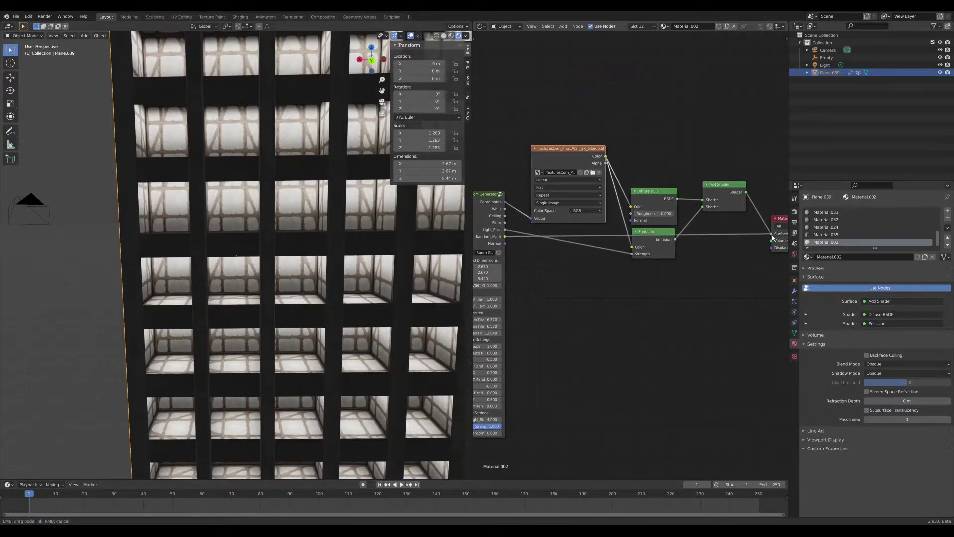
pyautogui.moveTo(773, 237); pyautogui.dragTo(771, 234)
pyautogui.moveTo(210, 280); pyautogui.dragTo(359, 294, button='middle')
pyautogui.scroll(1, 359, 294)
pyautogui.moveTo(748, 281); pyautogui.dragTo(720, 292, button='middle')
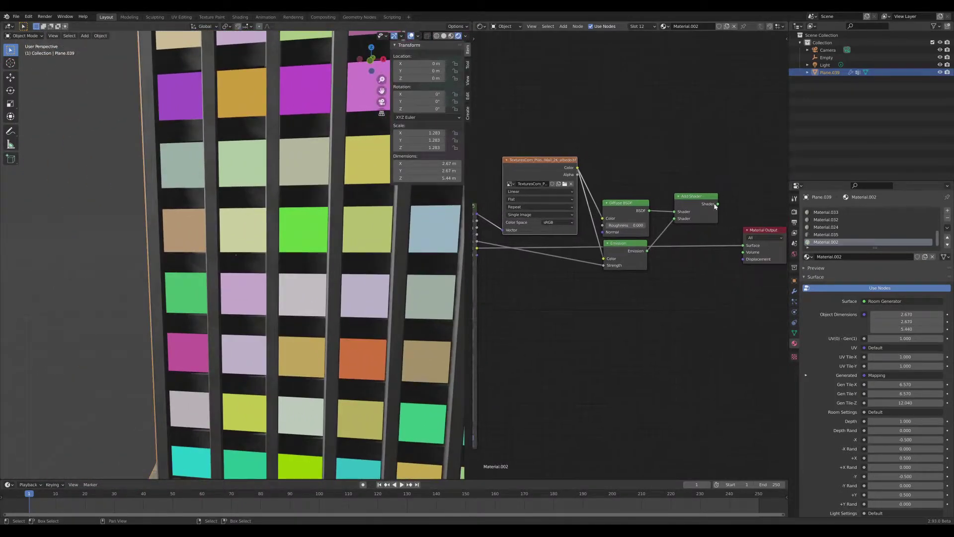
pyautogui.moveTo(745, 248); pyautogui.dragTo(744, 246)
# - Add a Separate RGB node below the image texture and feed it the Room Generator's Random_Mask
pyautogui.moveTo(491, 285); pyautogui.dragTo(584, 281, button='middle')
pyautogui.hotkey('shift', 'a')
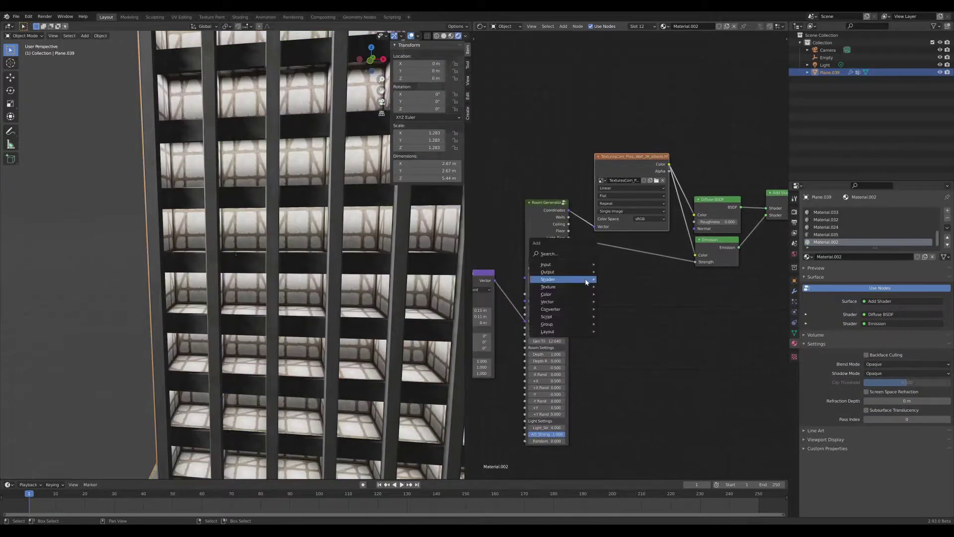
pyautogui.moveTo(576, 309)
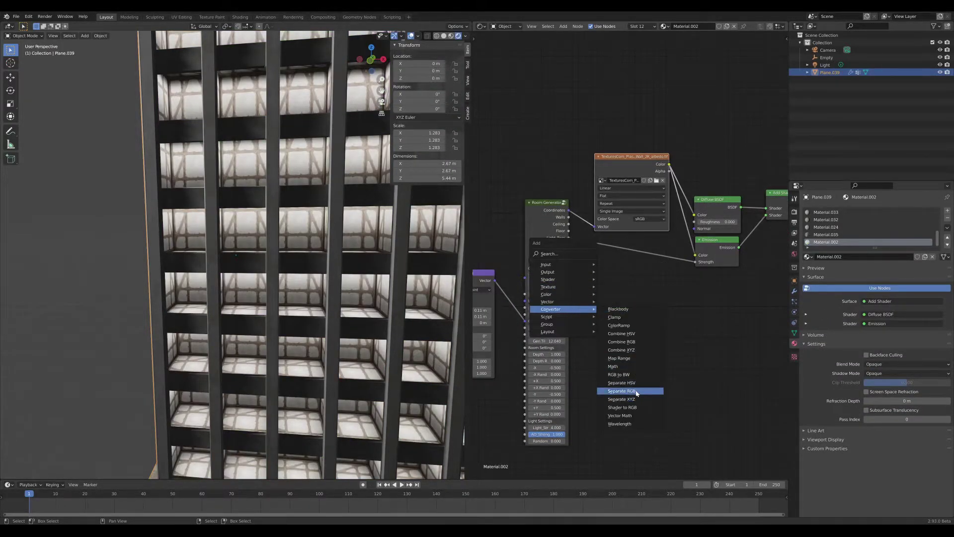
pyautogui.click(621, 391)
pyautogui.click(594, 270)
pyautogui.moveTo(569, 244); pyautogui.dragTo(599, 312)
pyautogui.moveTo(621, 297); pyautogui.dragTo(604, 302)
# - Add a ColorRamp beside the Separate RGB node and connect the R channel to its Fac
pyautogui.hotkey('shift', 'a')
pyautogui.moveTo(644, 336)
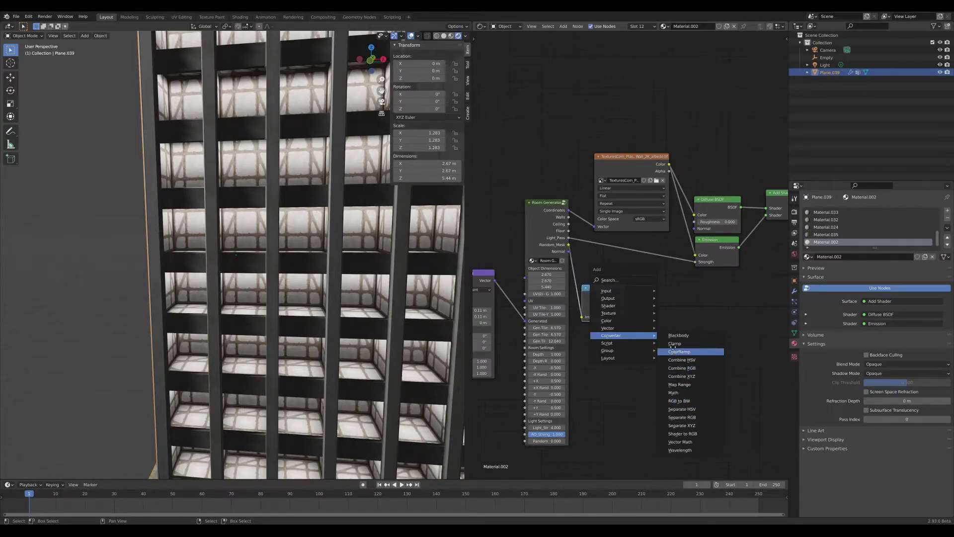
pyautogui.click(675, 353)
pyautogui.click(624, 298)
pyautogui.moveTo(625, 297); pyautogui.dragTo(646, 317)
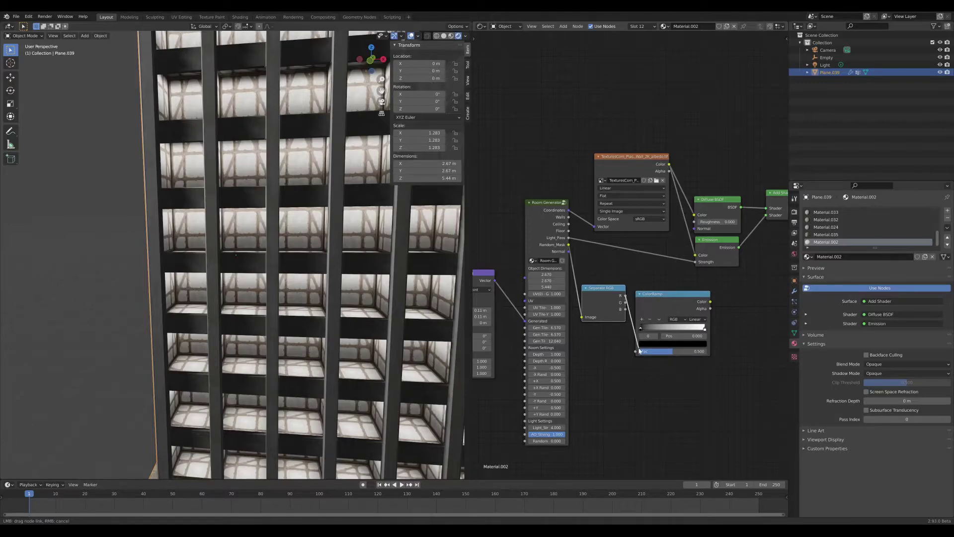
pyautogui.moveTo(638, 352); pyautogui.dragTo(636, 351)
# - Insert a Math node set to Multiply between Light_Pass and the Emission Strength, with the ColorRamp's Color as its second value
pyautogui.moveTo(666, 314); pyautogui.dragTo(598, 338, button='middle')
pyautogui.scroll(3, 598, 338)
pyautogui.moveTo(598, 332); pyautogui.dragTo(609, 325)
pyautogui.hotkey('shift', 'a')
pyautogui.moveTo(611, 326)
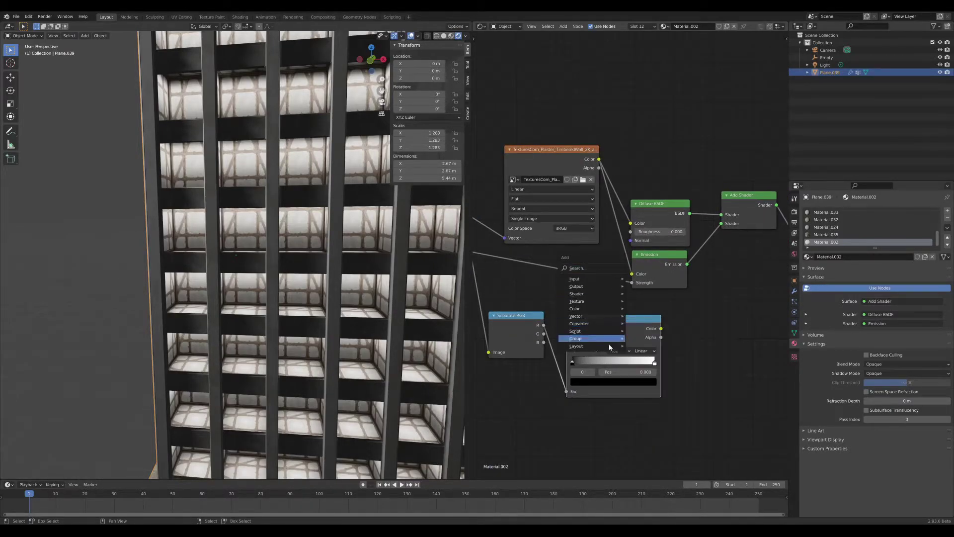
pyautogui.click(658, 383)
pyautogui.click(571, 271)
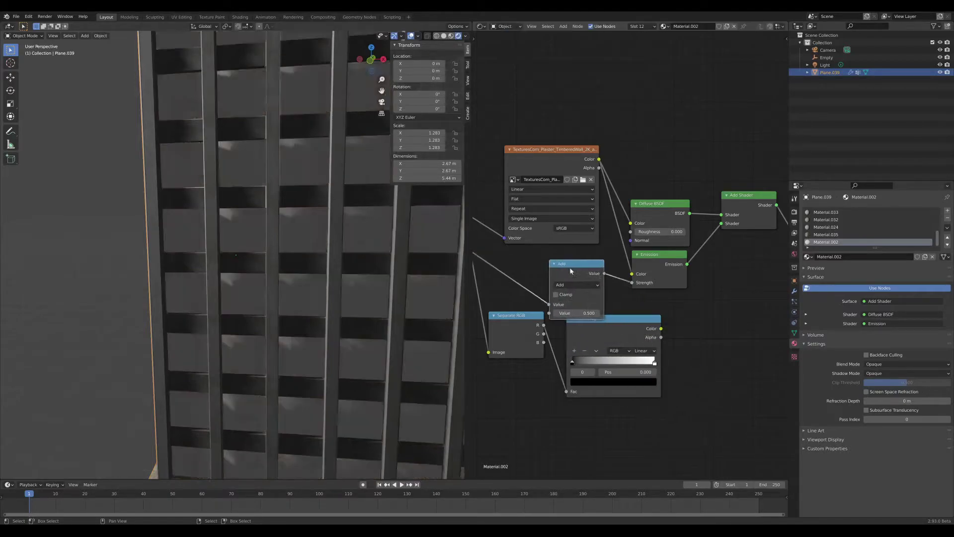
pyautogui.moveTo(661, 329); pyautogui.dragTo(547, 312)
pyautogui.click(573, 285)
pyautogui.click(569, 325)
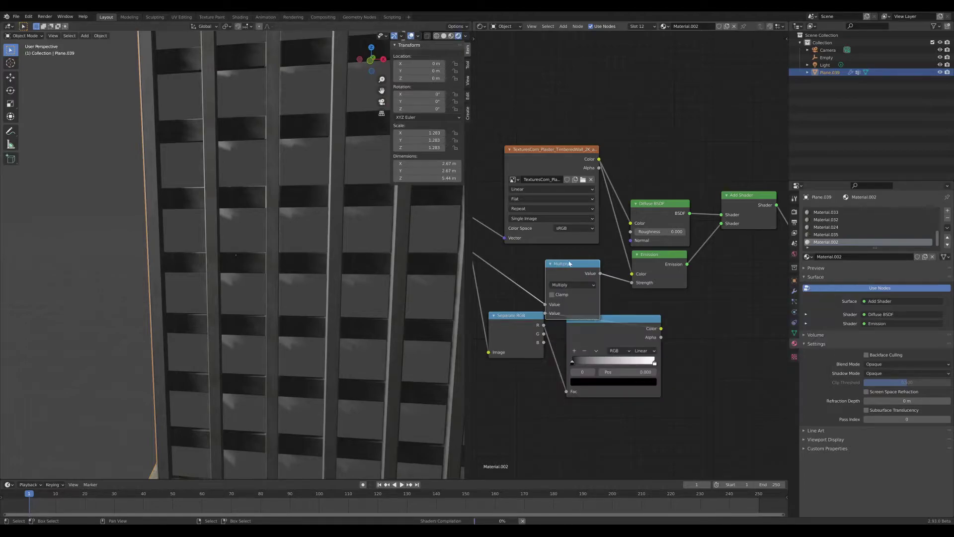
pyautogui.moveTo(583, 262); pyautogui.dragTo(588, 251)
# - Move the ColorRamp's black stop to about 0.5 to switch off part of the rooms
pyautogui.moveTo(580, 363); pyautogui.dragTo(620, 363)
pyautogui.scroll(-7, 344, 298)
pyautogui.moveTo(345, 299); pyautogui.dragTo(384, 263, button='middle')
pyautogui.scroll(2, 370, 273)
# - Cut the link between the Diffuse BSDF and the Add Shader
pyautogui.moveTo(667, 263); pyautogui.dragTo(560, 277, button='middle')
pyautogui.keyDown('ctrl'); pyautogui.moveTo(576, 215); pyautogui.dragTo(579, 211, button='right'); pyautogui.keyUp('ctrl')
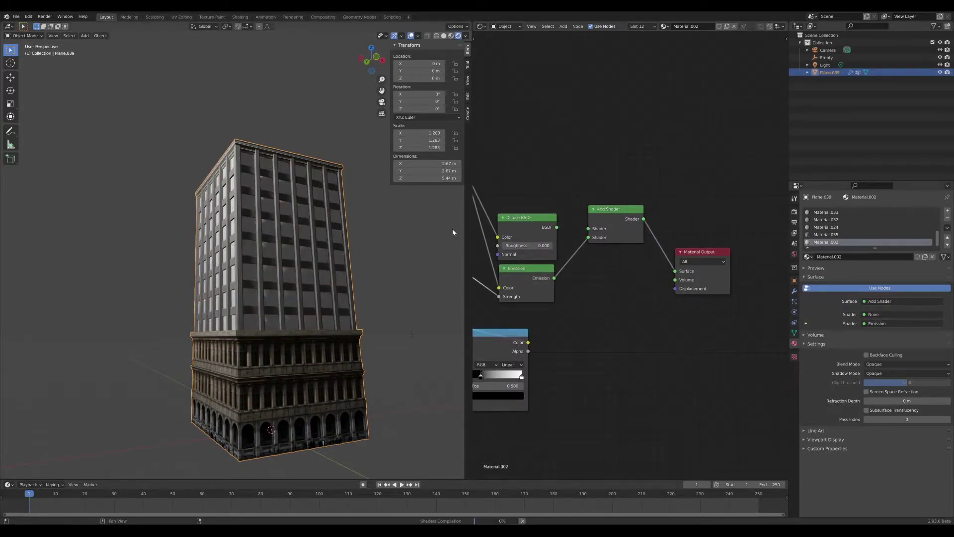
pyautogui.scroll(2, 346, 238)
pyautogui.moveTo(346, 237)
pyautogui.mouseDown(button='middle')
pyautogui.moveTo(294, 247)
pyautogui.moveTo(351, 260)
pyautogui.moveTo(374, 240)
pyautogui.mouseUp(button='middle')
pyautogui.scroll(1, 294, 247)
# - Move the ColorRamp's white stop to about 0.62 for a sharper split between lit and dark rooms
pyautogui.moveTo(598, 358); pyautogui.dragTo(673, 330, button='middle')
pyautogui.scroll(3, 673, 331)
pyautogui.moveTo(584, 364); pyautogui.dragTo(544, 365)
pyautogui.scroll(-3, 322, 300)
pyautogui.moveTo(322, 301)
pyautogui.mouseDown(button='middle')
pyautogui.moveTo(273, 305)
pyautogui.moveTo(253, 285)
pyautogui.moveTo(336, 294)
pyautogui.mouseUp(button='middle')
pyautogui.scroll(-6, 519, 301)
# - Add a second ColorRamp below the first and connect another Separate RGB channel to its Fac
pyautogui.moveTo(519, 301); pyautogui.dragTo(649, 267, button='middle')
pyautogui.moveTo(644, 277); pyautogui.dragTo(642, 282)
pyautogui.moveTo(578, 286); pyautogui.dragTo(576, 303)
pyautogui.hotkey('shift', 'a')
pyautogui.moveTo(607, 385)
pyautogui.click(644, 401)
pyautogui.click(621, 344)
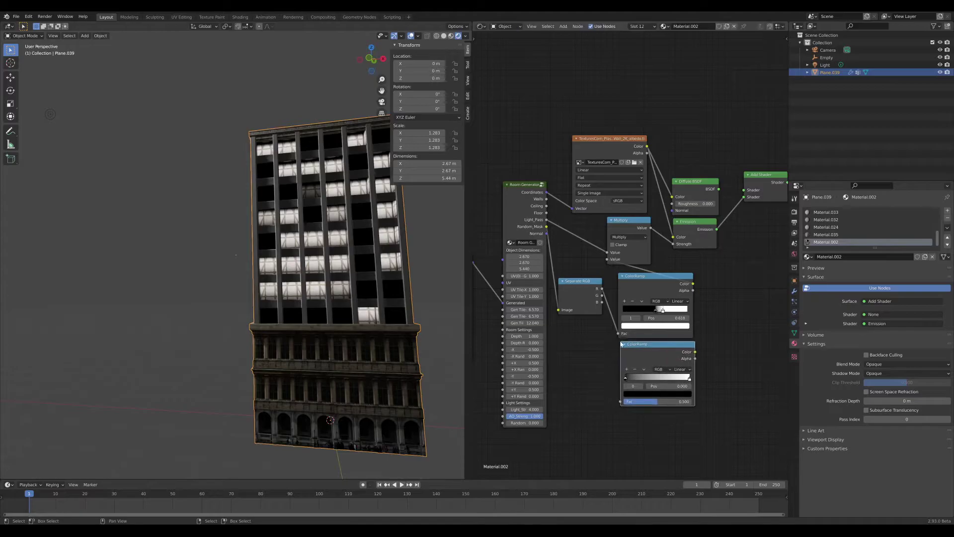
pyautogui.moveTo(623, 405); pyautogui.dragTo(621, 401)
# - Colour the second ColorRamp's first stop warm yellow and its last stop orange-red
pyautogui.moveTo(662, 415); pyautogui.dragTo(611, 328, button='middle')
pyautogui.scroll(6, 611, 328)
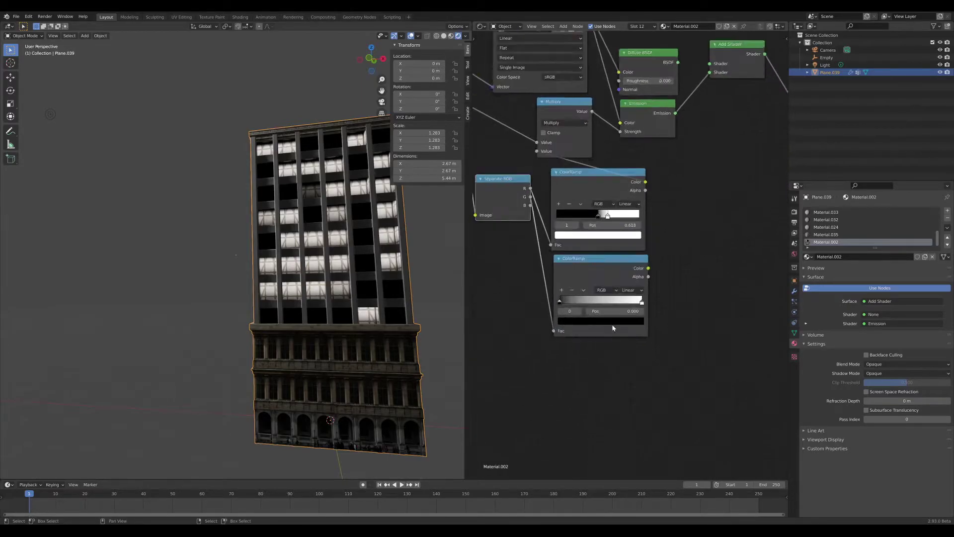
pyautogui.click(570, 339)
pyautogui.moveTo(624, 234); pyautogui.dragTo(625, 210)
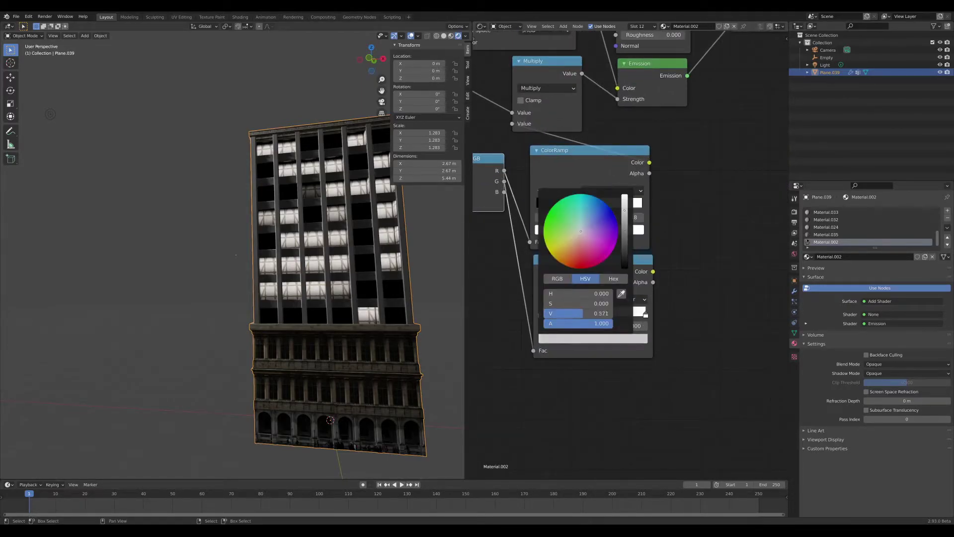
pyautogui.click(541, 341)
pyautogui.moveTo(556, 240); pyautogui.dragTo(575, 242)
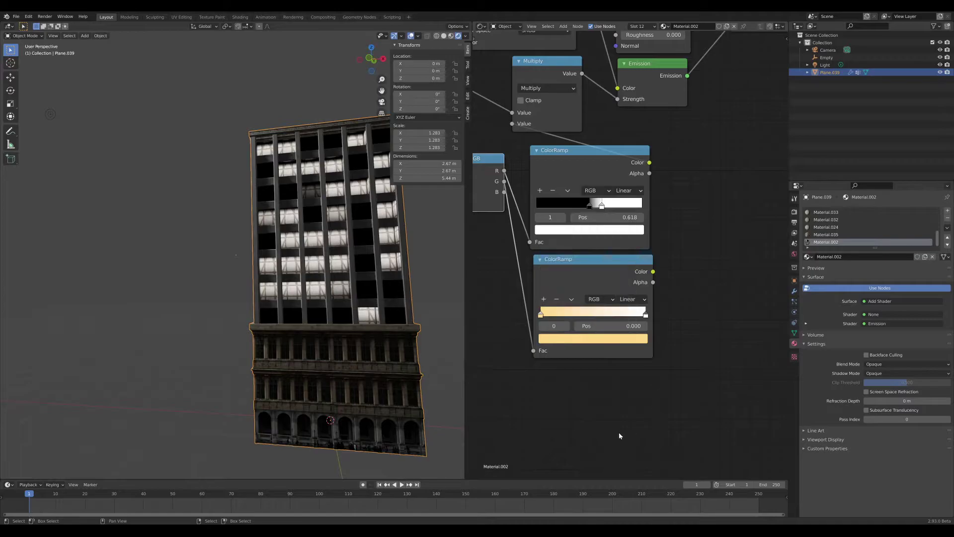
pyautogui.click(645, 315)
pyautogui.click(580, 339)
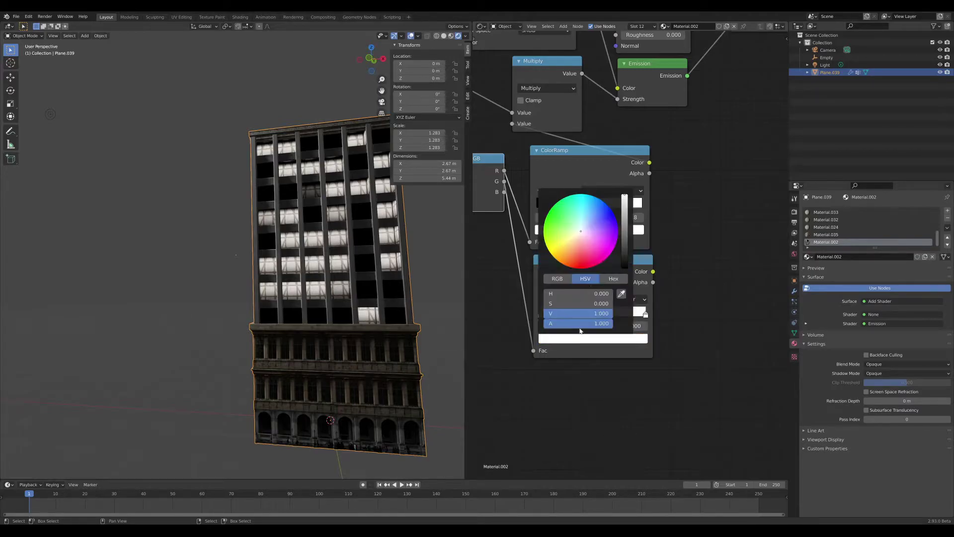
pyautogui.click(583, 268)
# - Insert a MixRGB node set to Multiply before the Emission Color and connect the second ColorRamp's Color to Color2
pyautogui.scroll(-3, 622, 341)
pyautogui.hotkey('shift', 'a')
pyautogui.moveTo(641, 302)
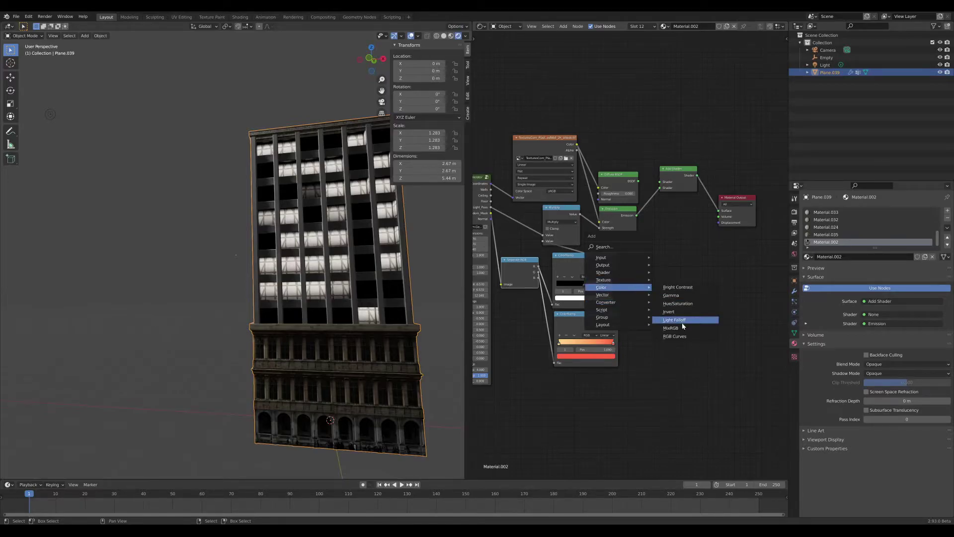
pyautogui.click(671, 328)
pyautogui.click(630, 215)
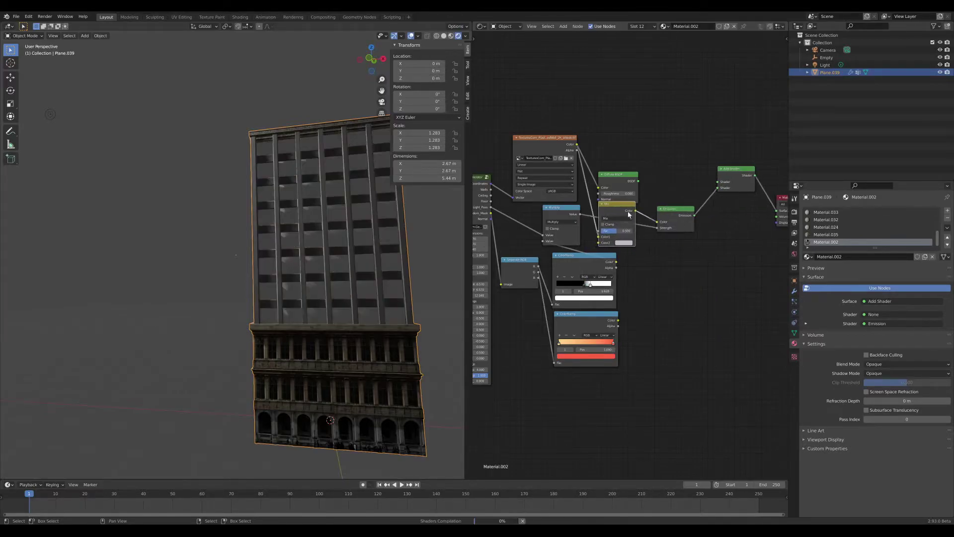
pyautogui.click(635, 219)
pyautogui.click(625, 239)
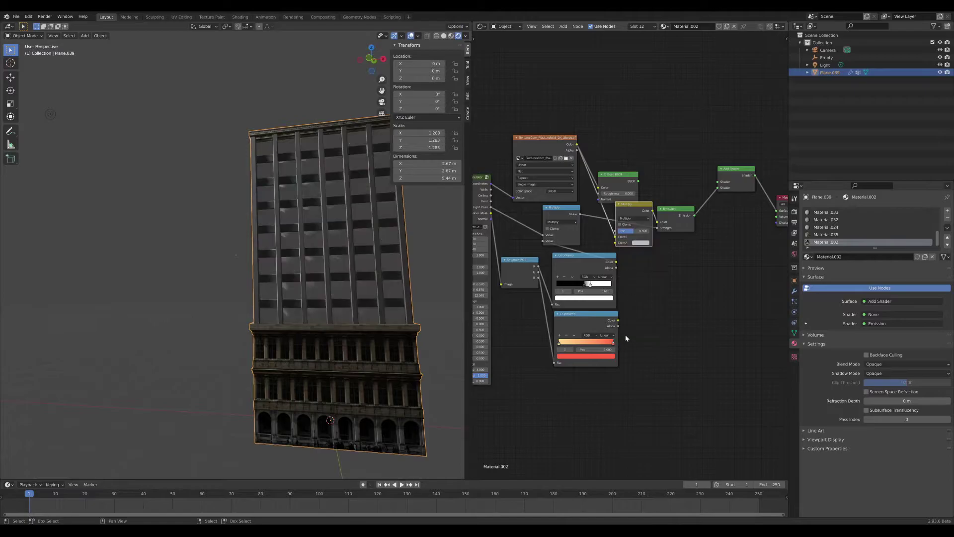
pyautogui.moveTo(618, 321); pyautogui.dragTo(616, 242)
# - Set the Multiply colour mix's Fac to 1 to fully tint the room lights
pyautogui.moveTo(626, 248); pyautogui.dragTo(634, 276, button='middle')
pyautogui.scroll(3, 634, 276)
pyautogui.moveTo(309, 279); pyautogui.dragTo(330, 298, button='middle')
pyautogui.keyDown('shift'); pyautogui.moveTo(330, 298); pyautogui.dragTo(285, 292, button='middle'); pyautogui.keyUp('shift')
pyautogui.scroll(4, 286, 292)
pyautogui.moveTo(649, 263); pyautogui.dragTo(669, 262)
pyautogui.scroll(-5, 210, 290)
pyautogui.moveTo(211, 290); pyautogui.dragTo(160, 279, button='middle')
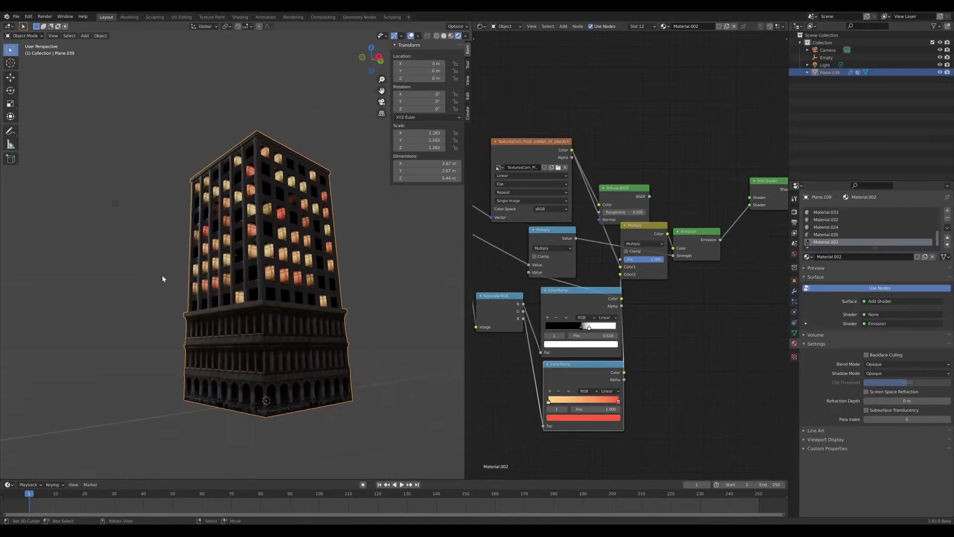
# - Shift the second ColorRamp's red end stop towards orange
pyautogui.click(562, 418)
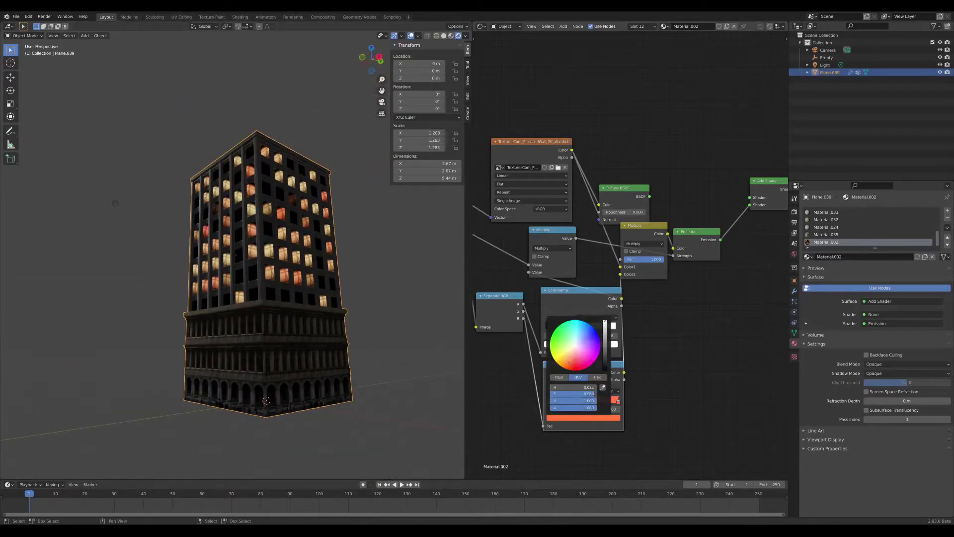
pyautogui.moveTo(234, 274); pyautogui.dragTo(165, 277, button='middle')
pyautogui.scroll(3, 165, 276)
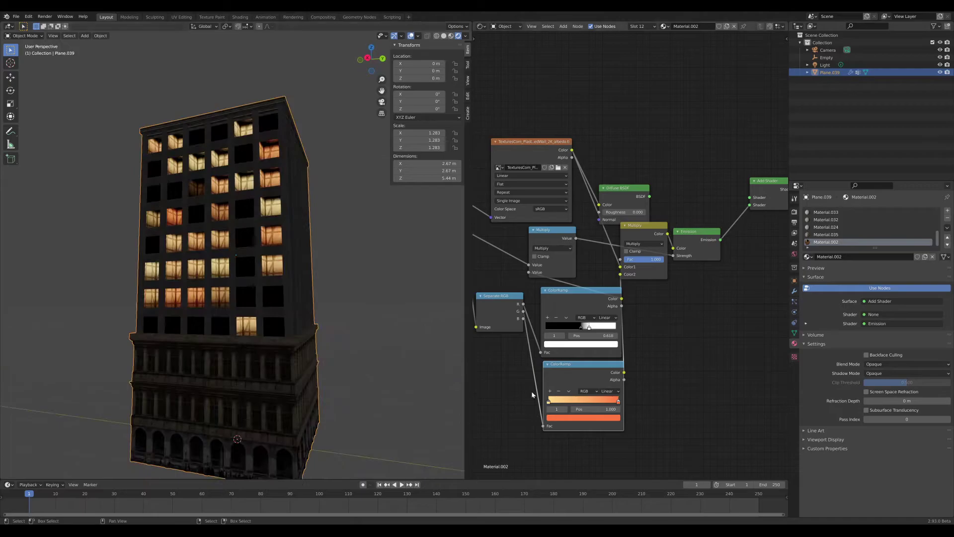
# - Soften the second ColorRamp's yellow start stop to a paler, less saturated warm tone
pyautogui.click(552, 419)
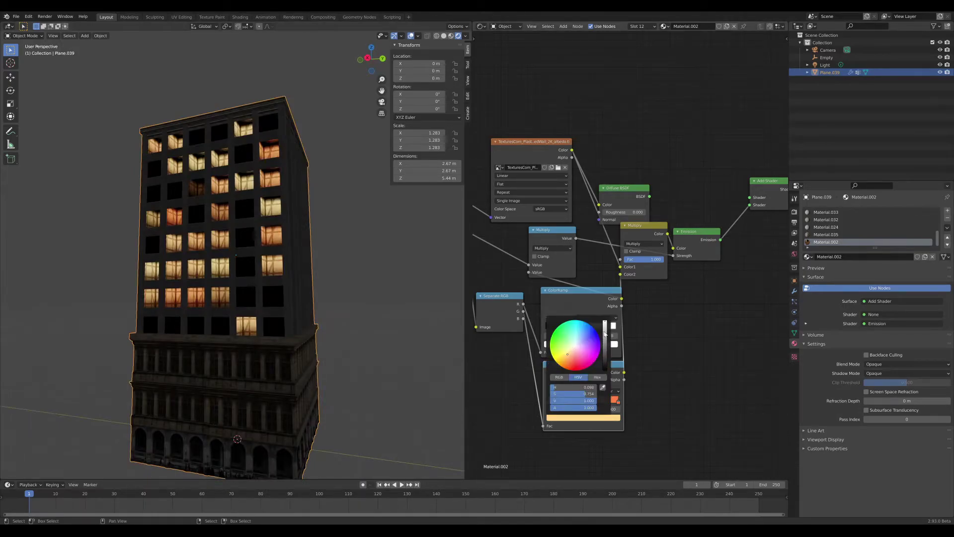
pyautogui.moveTo(563, 354)
pyautogui.mouseDown()
pyautogui.moveTo(586, 334)
pyautogui.moveTo(570, 355)
pyautogui.mouseUp()
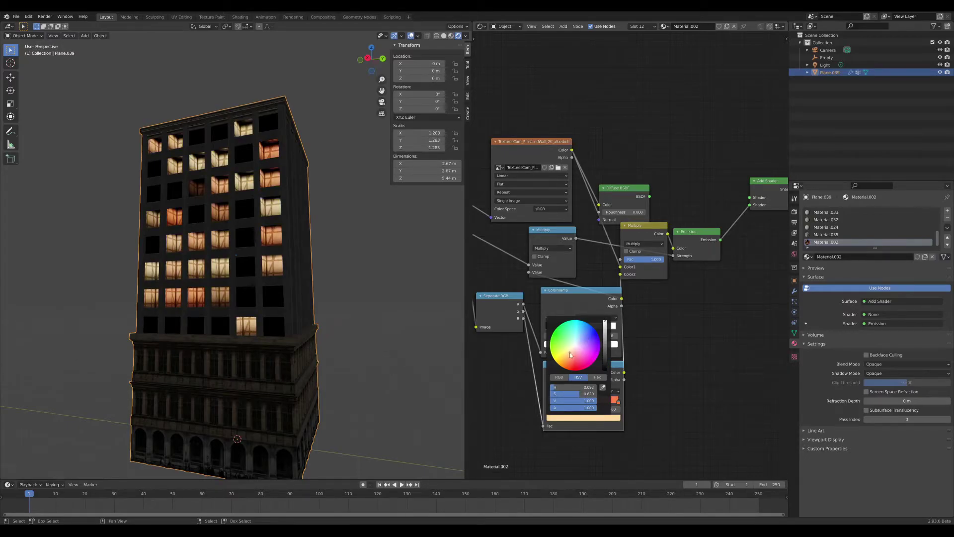
pyautogui.scroll(-1, 307, 298)
pyautogui.moveTo(307, 298); pyautogui.dragTo(543, 385, button='middle')
pyautogui.scroll(2, 313, 304)
pyautogui.click(571, 416)
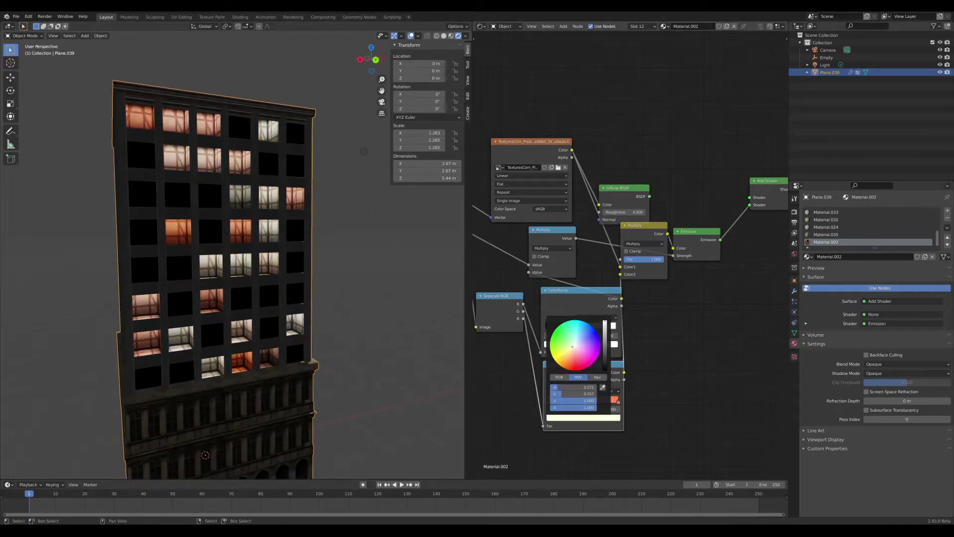
pyautogui.moveTo(338, 294); pyautogui.dragTo(537, 383, button='middle')
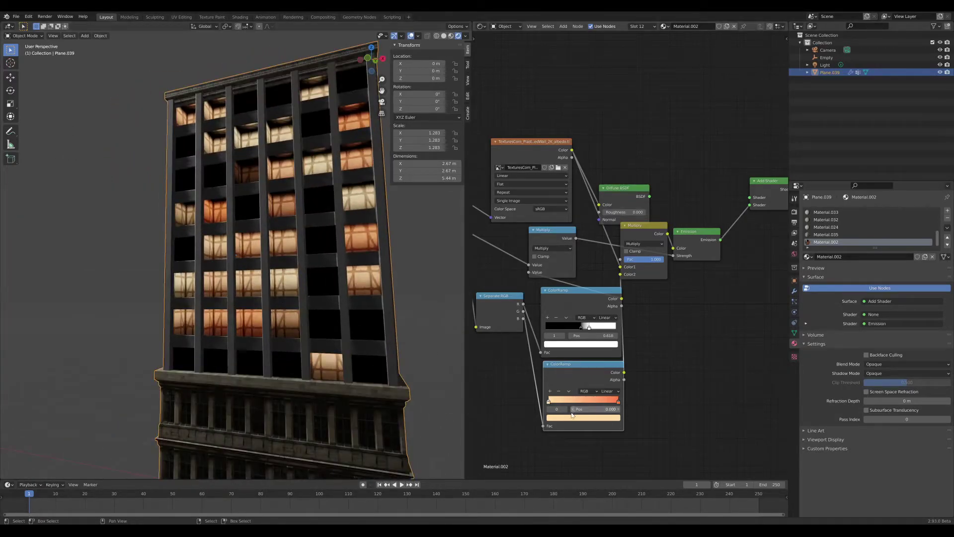
pyautogui.scroll(-2, 388, 304)
pyautogui.moveTo(387, 304); pyautogui.dragTo(467, 317, button='middle')
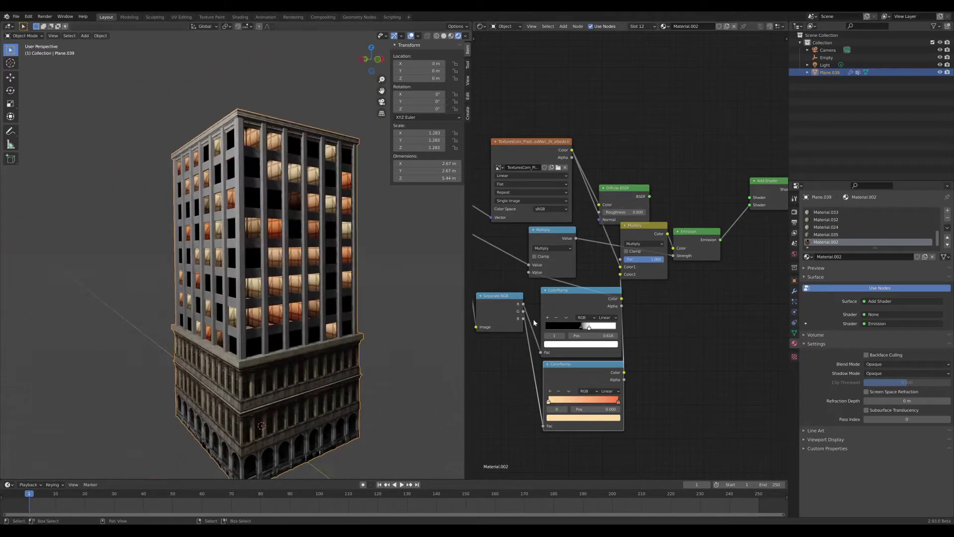
# - Spread out the nodes to open up space between the Room Generator and the texture and shader nodes
pyautogui.scroll(-7, 630, 328)
pyautogui.moveTo(630, 328); pyautogui.dragTo(660, 319, button='middle')
pyautogui.scroll(2, 596, 318)
pyautogui.moveTo(519, 281)
pyautogui.mouseDown(button='middle')
pyautogui.moveTo(588, 264)
pyautogui.moveTo(630, 282)
pyautogui.moveTo(577, 292)
pyautogui.moveTo(604, 298)
pyautogui.mouseUp(button='middle')
pyautogui.scroll(-1, 523, 274)
pyautogui.press('c')
pyautogui.scroll(-3, 522, 275)
pyautogui.scroll(5, 522, 275)
pyautogui.click(538, 259)
pyautogui.rightClick(538, 262)
pyautogui.press('g')
pyautogui.click(555, 297)
pyautogui.click(603, 265)
pyautogui.scroll(4, 576, 291)
pyautogui.moveTo(674, 206); pyautogui.dragTo(622, 185)
pyautogui.scroll(3, 512, 264)
pyautogui.scroll(1, 642, 273)
pyautogui.moveTo(533, 287); pyautogui.dragTo(616, 285, button='middle')
pyautogui.scroll(2, 615, 285)
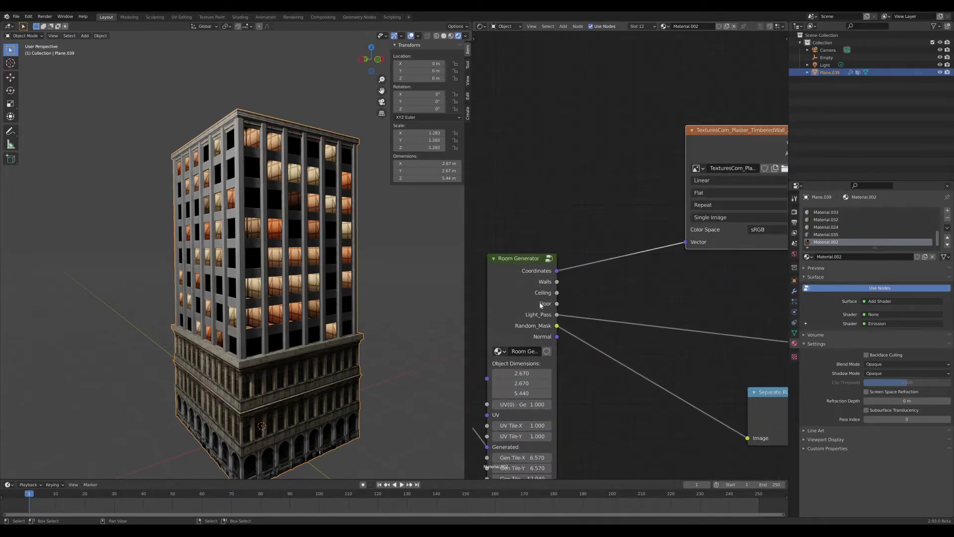
# - Join the plaster texture's Color links with a reroute, and duplicate its image texture node to hold the Wood_WallPanel2 albedo image
pyautogui.scroll(-2, 538, 305)
pyautogui.keyDown('ctrl'); pyautogui.scroll(-2, 713, 279); pyautogui.keyUp('ctrl')
pyautogui.keyDown('shift'); pyautogui.moveTo(708, 174); pyautogui.dragTo(708, 173, button='right'); pyautogui.keyUp('shift')
pyautogui.moveTo(591, 188); pyautogui.dragTo(551, 126)
pyautogui.hotkey('shift', 'd')
pyautogui.click(551, 213)
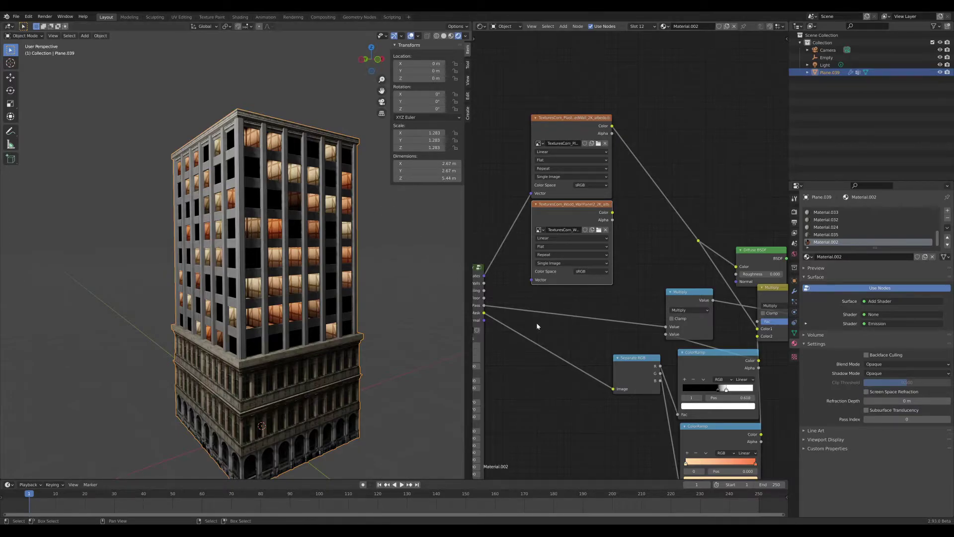
# - Connect the Room Generator's Coordinates to the wood panel texture's Vector
pyautogui.scroll(1, 494, 287)
pyautogui.moveTo(494, 287); pyautogui.dragTo(556, 288, button='middle')
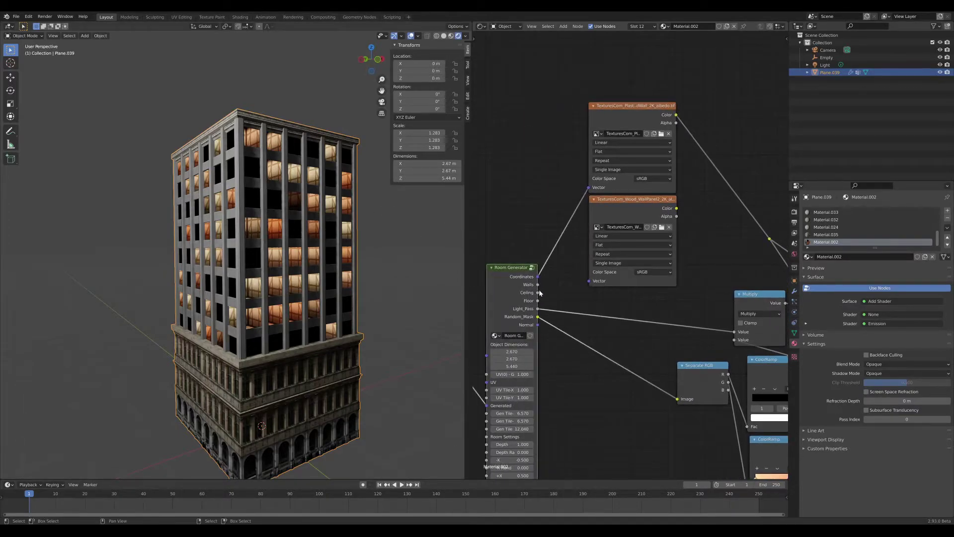
pyautogui.scroll(-2, 539, 295)
pyautogui.moveTo(534, 279); pyautogui.dragTo(577, 282)
# - Insert a MixRGB node after the plaster texture's Color and connect the wood panel texture's Color to Color2
pyautogui.hotkey('shift', 'a')
pyautogui.moveTo(711, 249)
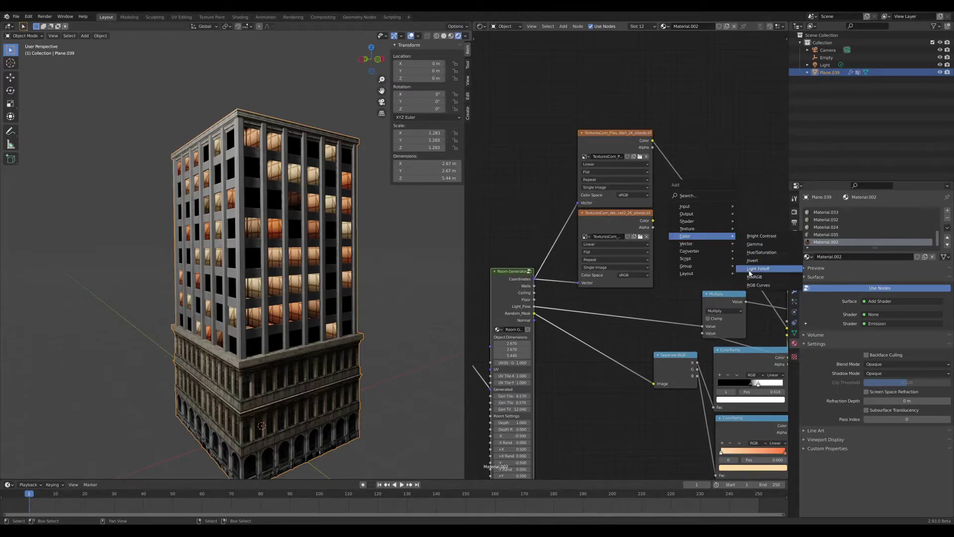
pyautogui.click(770, 270)
pyautogui.click(687, 154)
pyautogui.moveTo(653, 220); pyautogui.dragTo(689, 206)
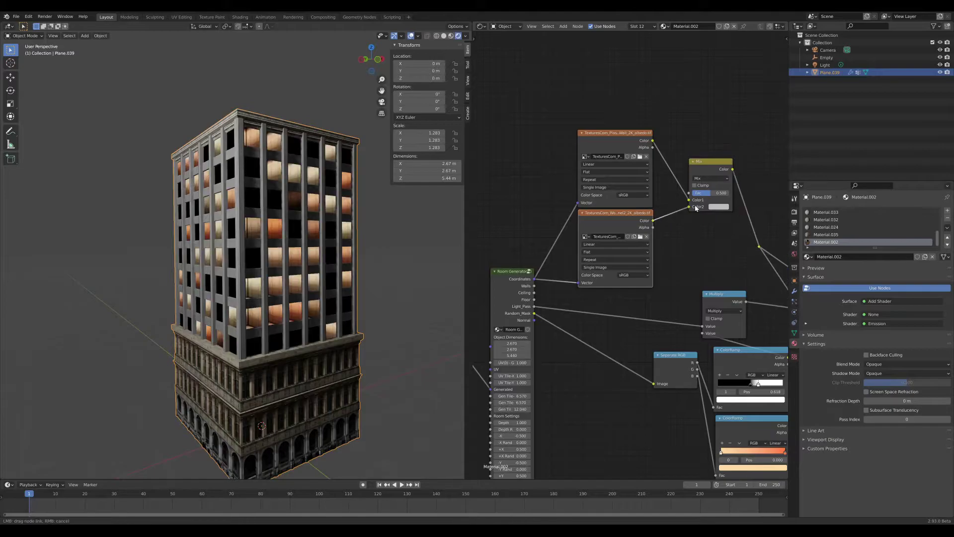
# - Drive the texture mix's Fac with the Room Generator's Floor output so the wood covers only the floors
pyautogui.moveTo(534, 313); pyautogui.dragTo(689, 193)
pyautogui.scroll(3, 330, 242)
pyautogui.moveTo(330, 244); pyautogui.dragTo(337, 263, button='middle')
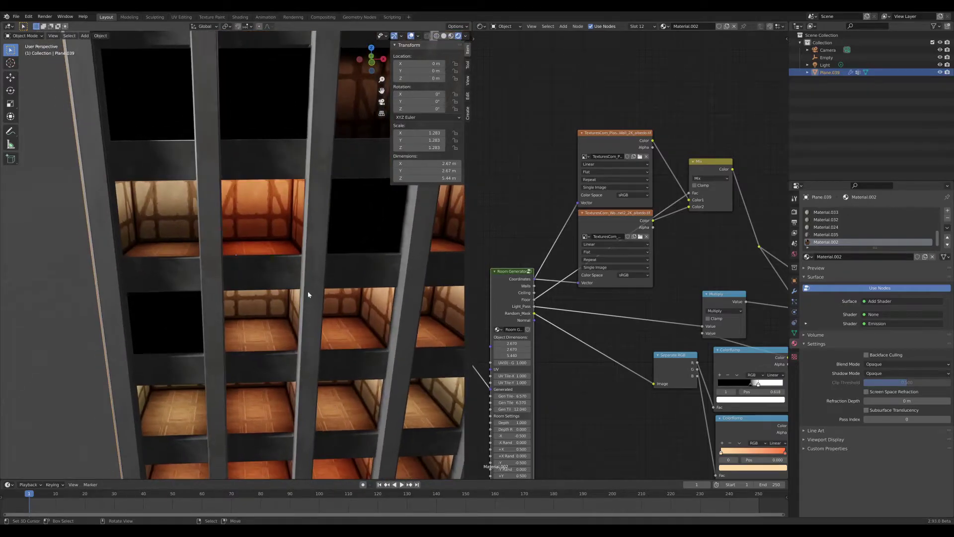
# - Duplicate the plaster texture node for the WoodPlanksBeamed0129_2_seamless image and feed its Vector from the Room Generator's Coordinates
pyautogui.scroll(-3, 332, 274)
pyautogui.scroll(-2, 717, 224)
pyautogui.moveTo(717, 223); pyautogui.dragTo(724, 287, button='middle')
pyautogui.scroll(1, 724, 288)
pyautogui.click(599, 217)
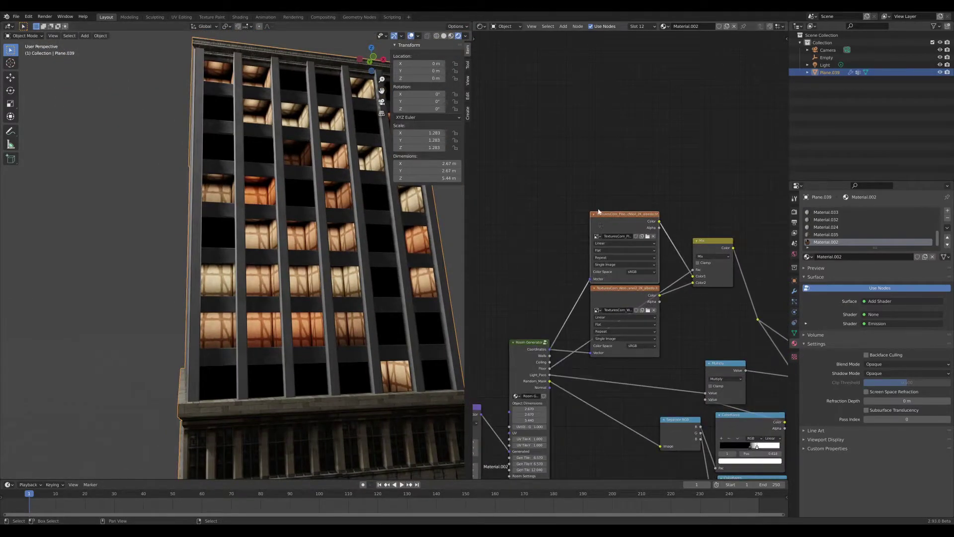
pyautogui.hotkey('shift', 'd')
pyautogui.click(599, 126)
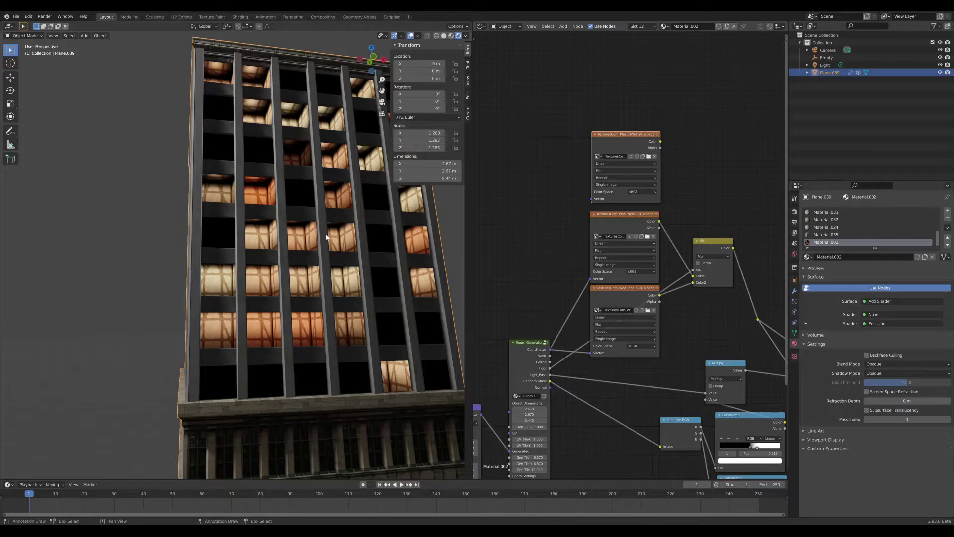
pyautogui.hotkey('ctrl', 'z')
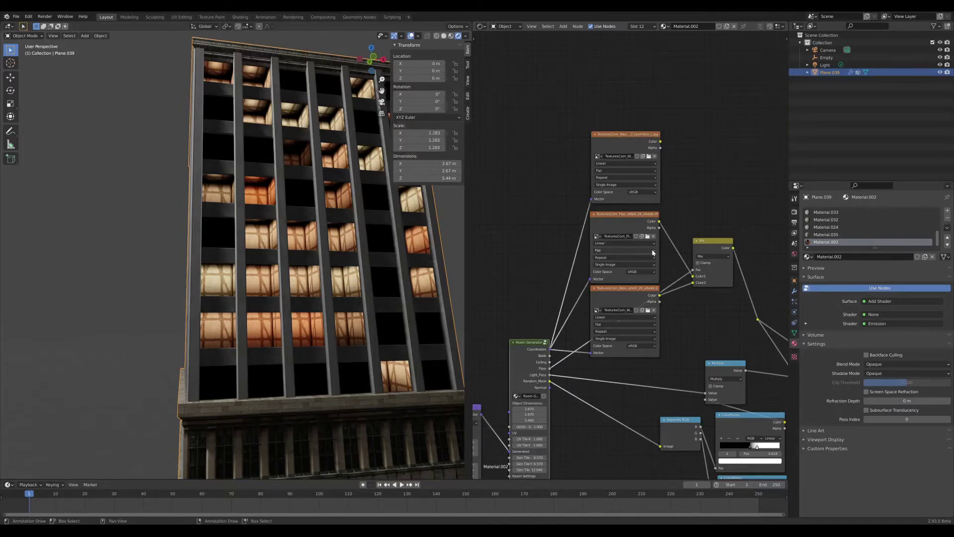
# - Duplicate the Mix node after the first one, with the wood planks Color in Color2 and the Ceiling output driving Fac
pyautogui.moveTo(654, 254); pyautogui.dragTo(583, 241, button='middle')
pyautogui.hotkey('shift', 'a')
pyautogui.press('Escape')
pyautogui.click(630, 234)
pyautogui.hotkey('shift', 'd')
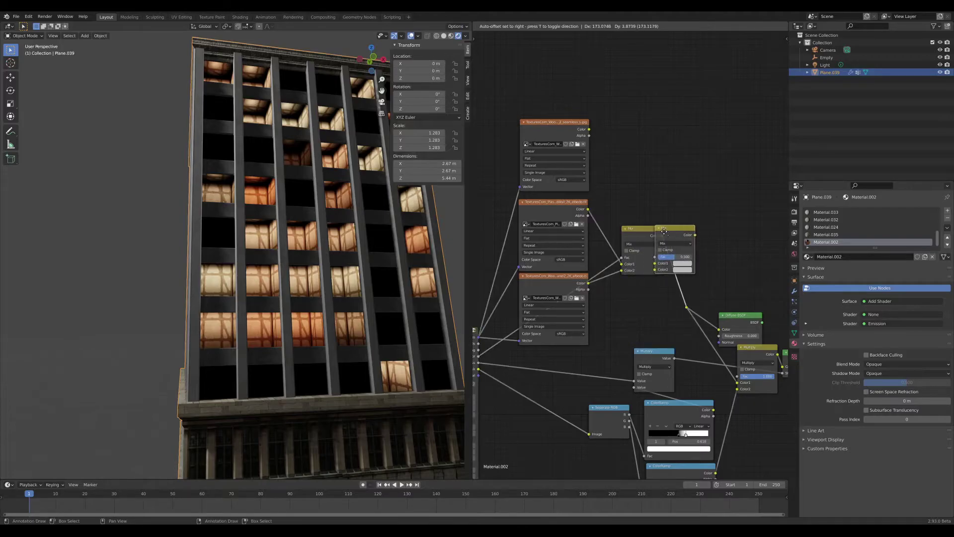
pyautogui.click(693, 234)
pyautogui.moveTo(598, 287); pyautogui.dragTo(634, 286, button='middle')
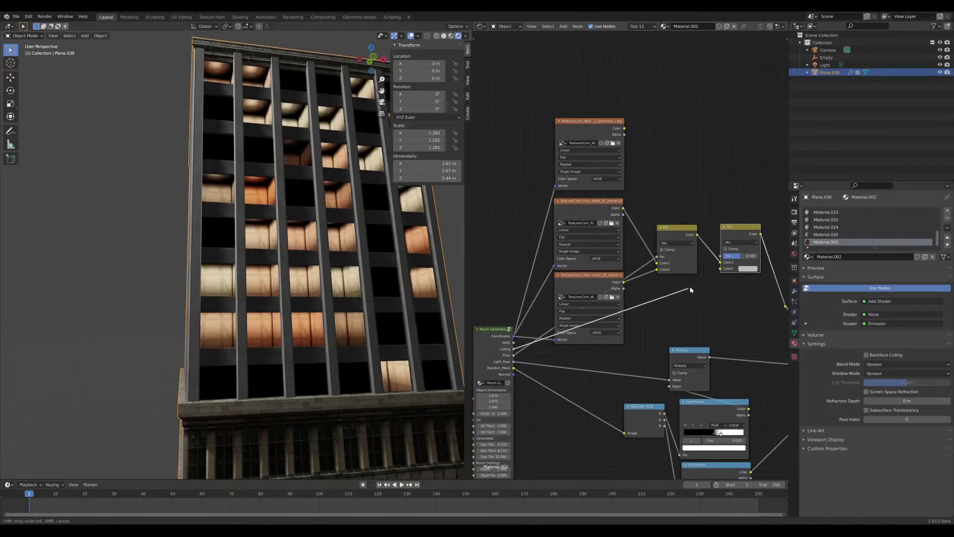
pyautogui.moveTo(722, 257); pyautogui.dragTo(720, 268)
# - Examine the ceilings, floors and walls of the generated rooms from several angles around the building
pyautogui.scroll(5, 389, 285)
pyautogui.moveTo(337, 308); pyautogui.dragTo(228, 222, button='middle')
pyautogui.scroll(-6, 320, 275)
pyautogui.scroll(-3, 321, 254)
pyautogui.scroll(-3, 314, 234)
pyautogui.moveTo(304, 231); pyautogui.dragTo(415, 263, button='middle')
pyautogui.scroll(-10, 313, 253)
pyautogui.moveTo(313, 253); pyautogui.dragTo(226, 235, button='middle')
pyautogui.scroll(8, 305, 279)
pyautogui.scroll(3, 232, 176)
pyautogui.scroll(-2, 233, 177)
pyautogui.moveTo(236, 178); pyautogui.dragTo(260, 212, button='middle')
pyautogui.scroll(-4, 273, 211)
pyautogui.scroll(3, 274, 214)
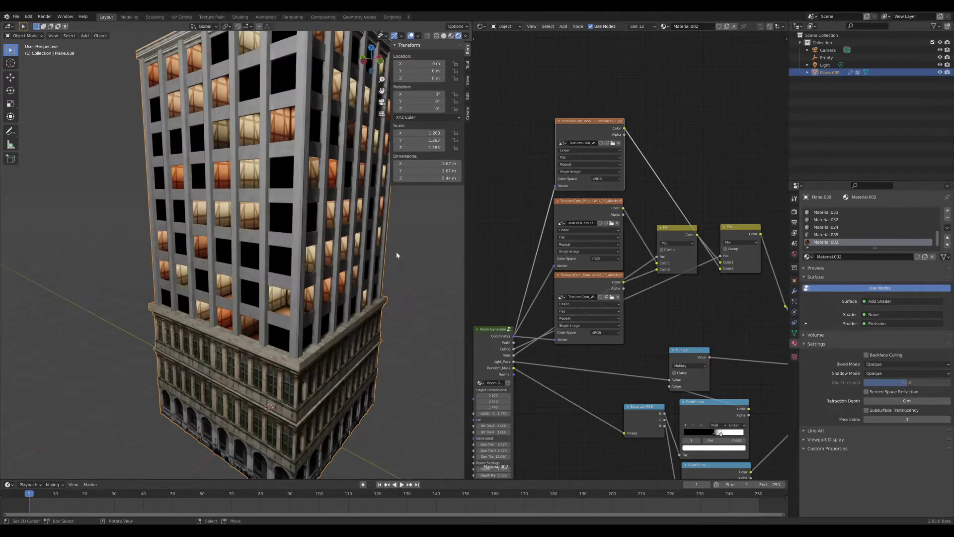
# - Preview the Room Generator's Normal output on the building by connecting it to the Material Output's Surface
pyautogui.scroll(-5, 655, 264)
pyautogui.moveTo(641, 232); pyautogui.dragTo(719, 236, button='middle')
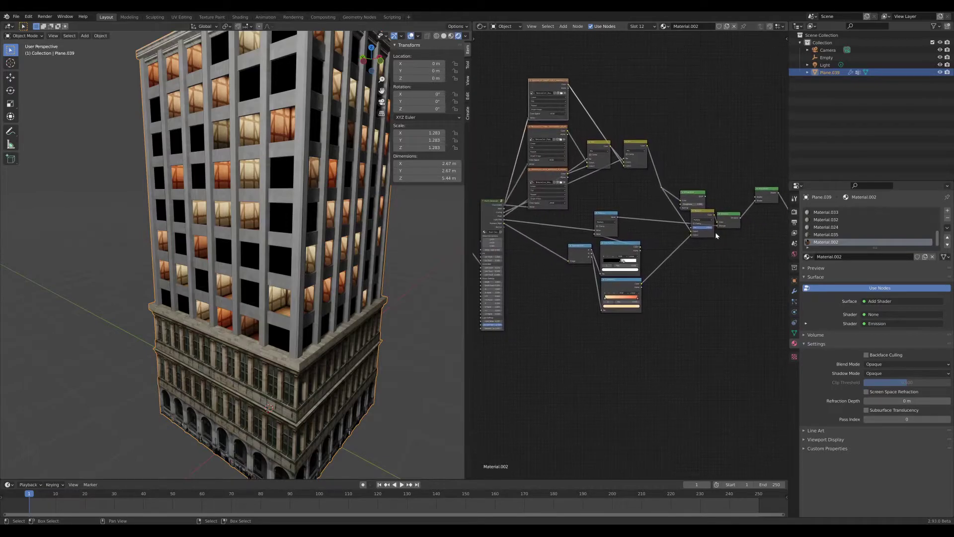
pyautogui.moveTo(589, 243); pyautogui.dragTo(585, 252, button='middle')
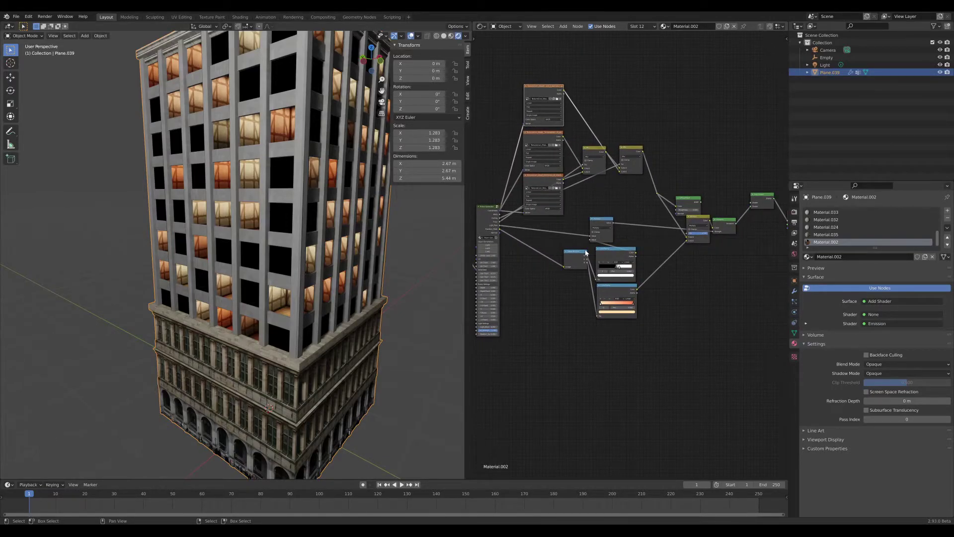
pyautogui.moveTo(526, 266); pyautogui.dragTo(508, 279, button='middle')
pyautogui.scroll(-1, 509, 259)
pyautogui.moveTo(494, 245); pyautogui.dragTo(492, 250, button='middle')
pyautogui.moveTo(491, 250); pyautogui.dragTo(777, 284)
pyautogui.scroll(-1, 288, 321)
pyautogui.moveTo(287, 320); pyautogui.dragTo(208, 289, button='middle')
pyautogui.scroll(2, 209, 290)
pyautogui.moveTo(360, 284); pyautogui.dragTo(364, 121, button='middle')
pyautogui.scroll(-2, 341, 263)
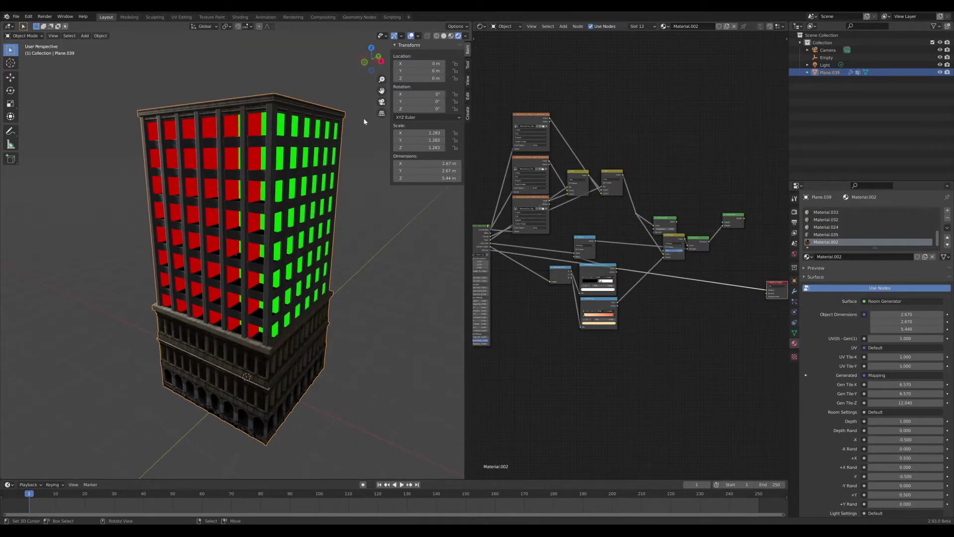
# - View the building in Solid shading with the multicoloured normal MatCap, and return to Rendered shading
pyautogui.click(418, 36)
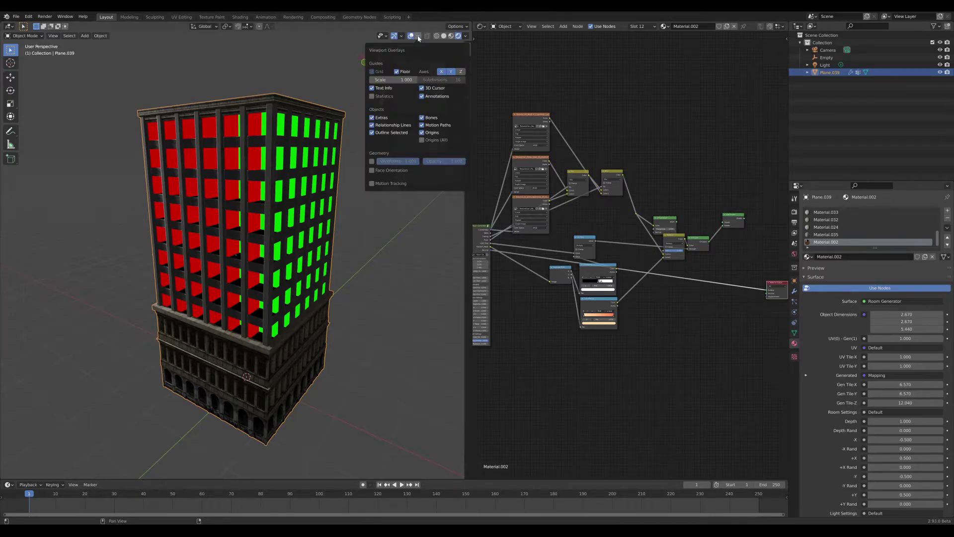
pyautogui.click(443, 36)
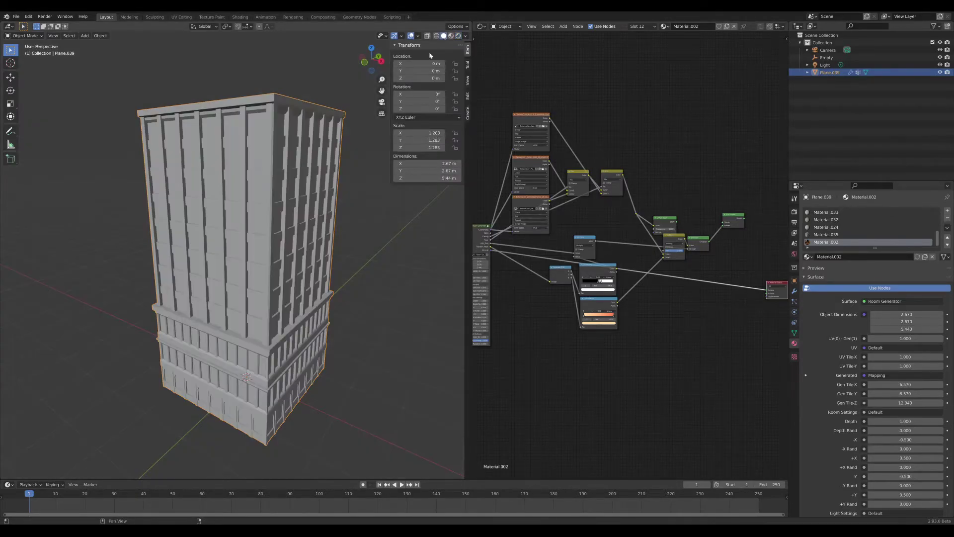
pyautogui.click(464, 36)
pyautogui.click(460, 73)
pyautogui.click(463, 95)
pyautogui.click(567, 117)
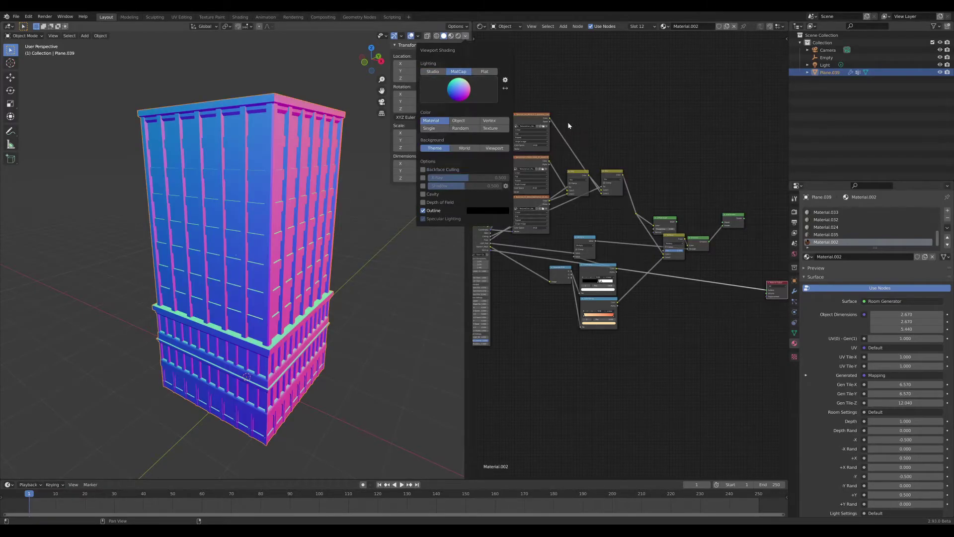
pyautogui.moveTo(236, 285)
pyautogui.mouseDown(button='middle')
pyautogui.moveTo(184, 283)
pyautogui.moveTo(217, 283)
pyautogui.mouseUp(button='middle')
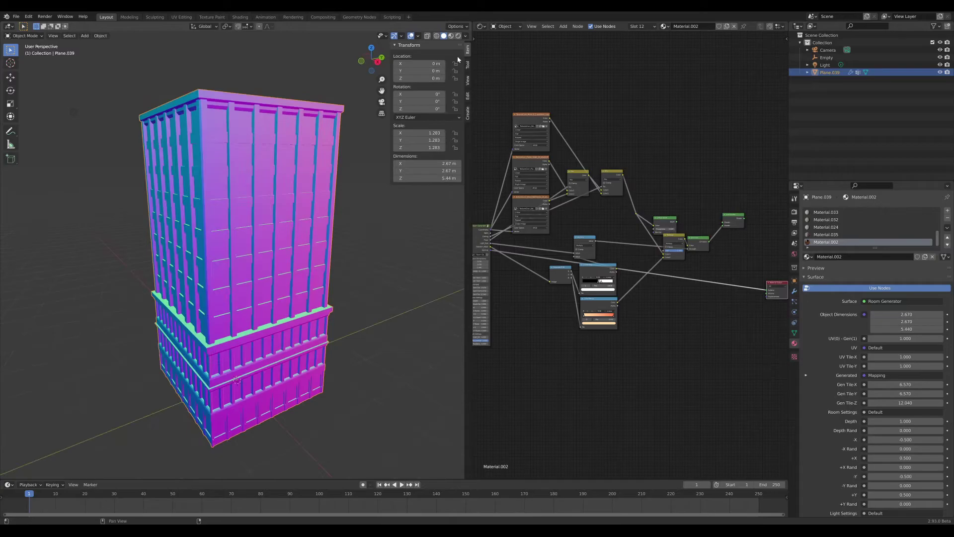
pyautogui.click(459, 36)
# - Preview the Texture Coordinate's Normal output through the Material Output's Surface and inspect the facades for comparison
pyautogui.moveTo(224, 251); pyautogui.dragTo(230, 259, button='middle')
pyautogui.scroll(-3, 565, 272)
pyautogui.hotkey('shift', 'a')
pyautogui.moveTo(528, 280); pyautogui.dragTo(587, 283, button='middle')
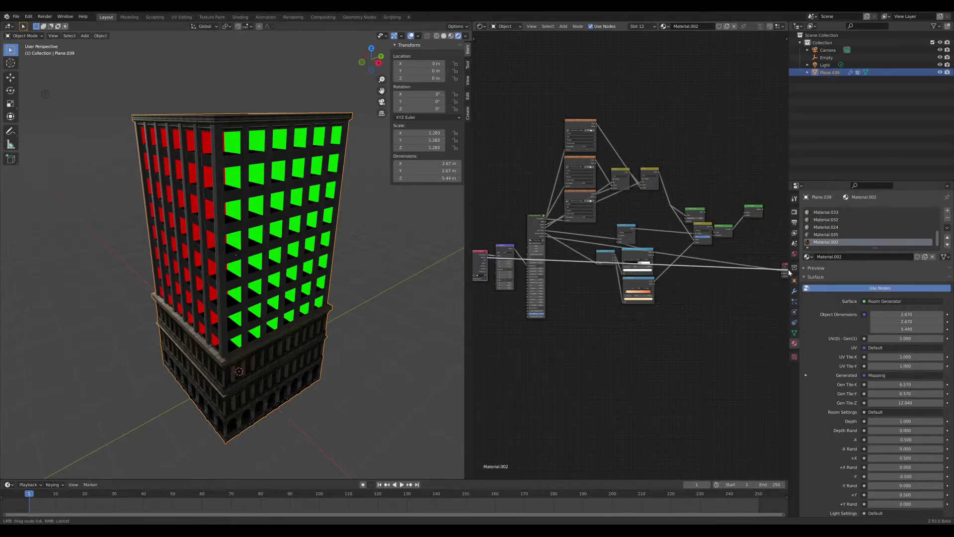
pyautogui.moveTo(784, 273); pyautogui.dragTo(784, 270)
pyautogui.moveTo(276, 290); pyautogui.dragTo(276, 232, button='middle')
pyautogui.moveTo(201, 232); pyautogui.dragTo(347, 215, button='middle')
pyautogui.moveTo(164, 187); pyautogui.dragTo(268, 198, button='middle')
# - Switch the Material Output's Surface back to the Room Generator's Normal and inspect the inner room walls
pyautogui.moveTo(712, 291); pyautogui.dragTo(678, 278, button='middle')
pyautogui.scroll(1, 642, 299)
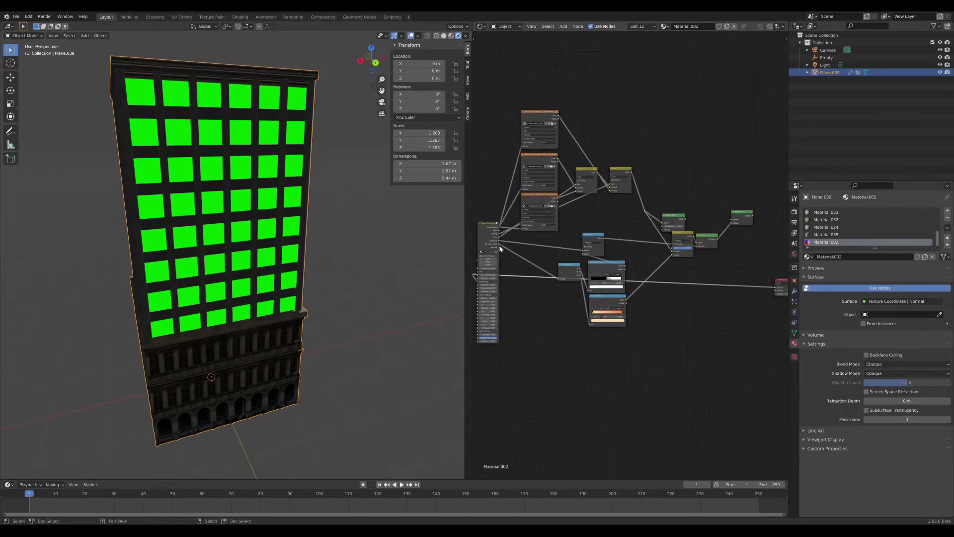
pyautogui.moveTo(777, 289); pyautogui.dragTo(778, 288)
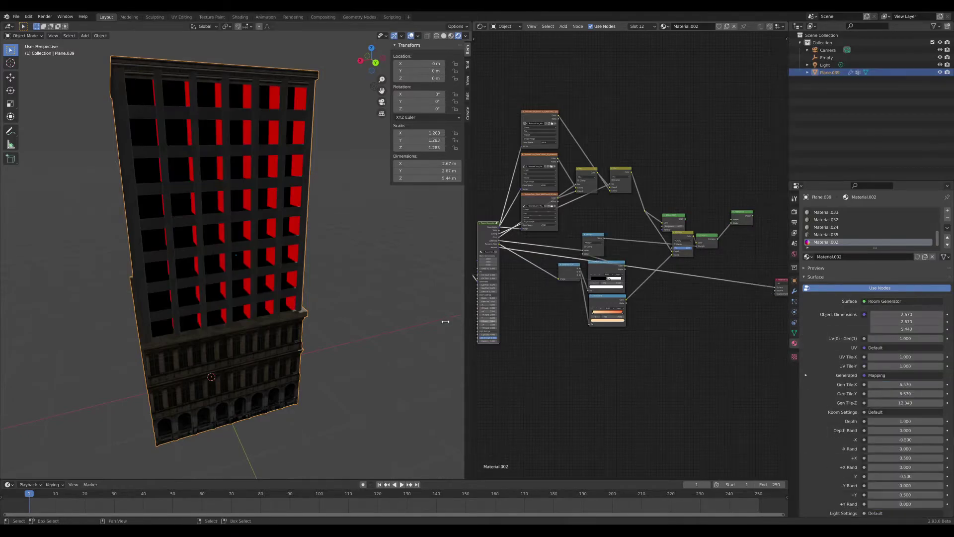
pyautogui.moveTo(298, 294); pyautogui.dragTo(247, 278, button='middle')
pyautogui.scroll(2, 248, 263)
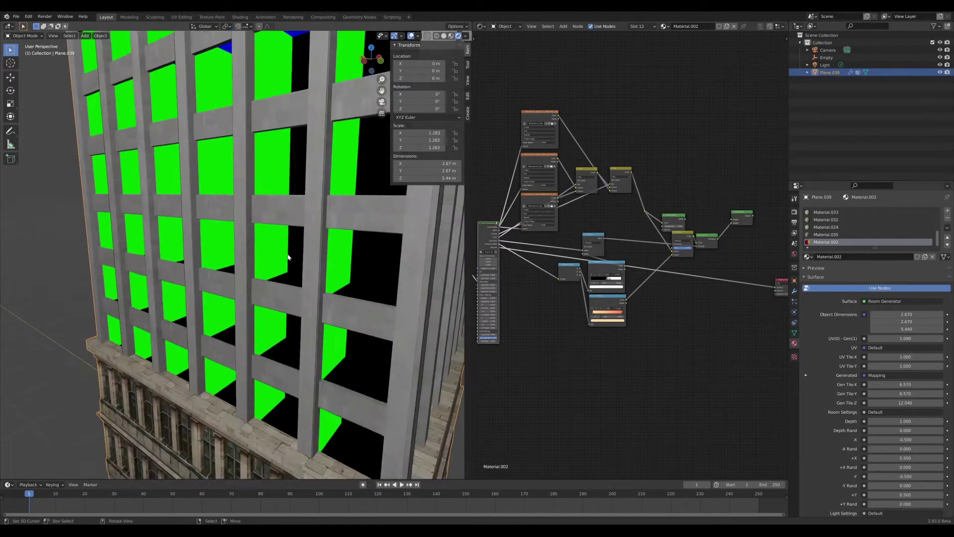
pyautogui.scroll(-1, 284, 247)
pyautogui.moveTo(284, 247); pyautogui.dragTo(403, 290, button='middle')
pyautogui.scroll(-3, 248, 266)
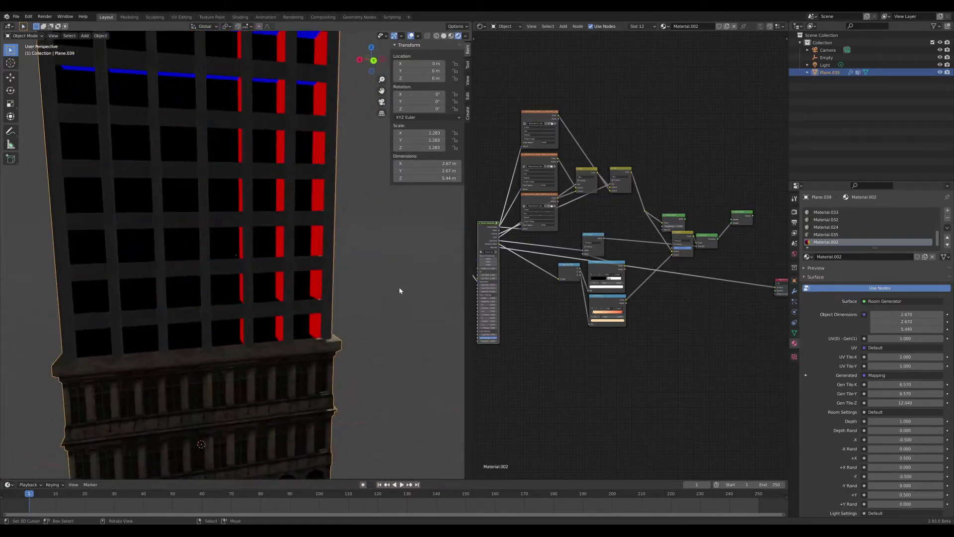
pyautogui.scroll(-1, 386, 293)
# - Reconnect the Add Shader to the Material Output's Surface to restore the lit rooms
pyautogui.moveTo(771, 302); pyautogui.dragTo(669, 308, button='middle')
pyautogui.scroll(4, 669, 308)
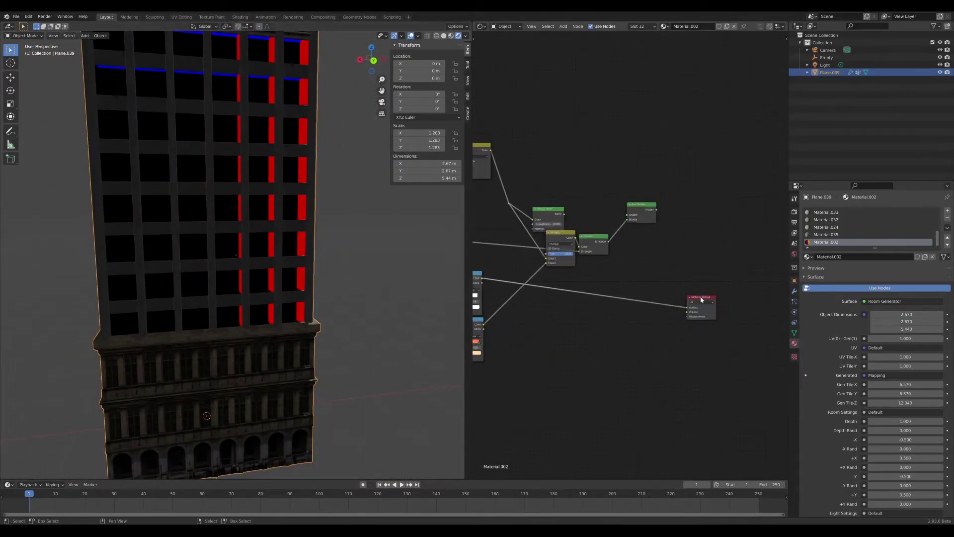
pyautogui.scroll(1, 686, 243)
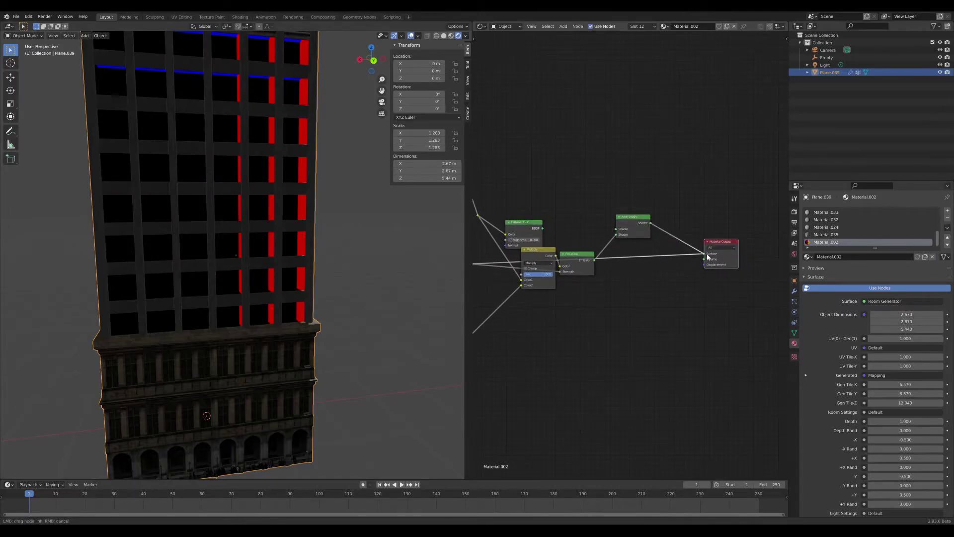
pyautogui.moveTo(707, 256); pyautogui.dragTo(705, 254)
pyautogui.scroll(-4, 314, 284)
pyautogui.moveTo(315, 267); pyautogui.dragTo(323, 349, button='middle')
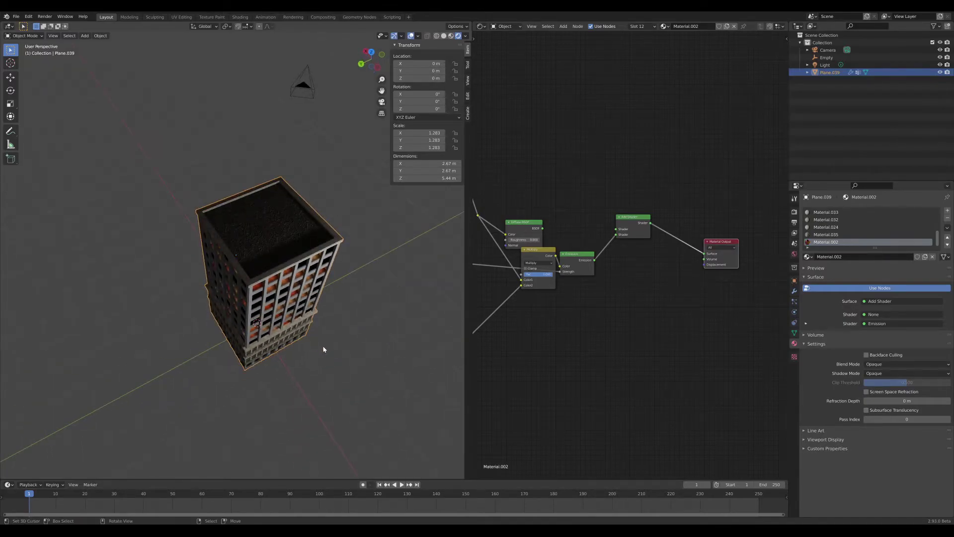
pyautogui.scroll(5, 392, 364)
pyautogui.moveTo(392, 363); pyautogui.dragTo(387, 278, button='middle')
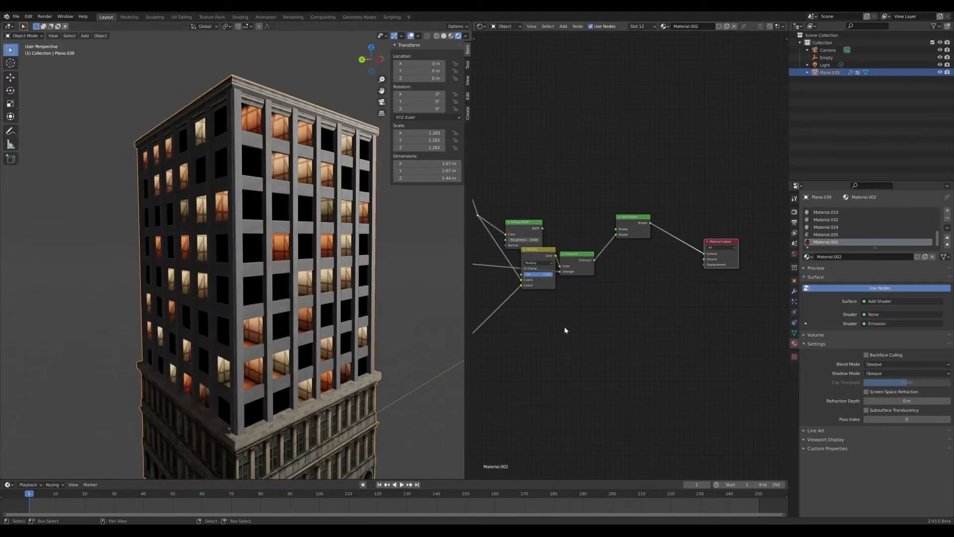
# - Connect the Texture Coordinate's UV to the Room Generator's UV input and set UV(0) - Gen(1) to 0
pyautogui.scroll(-3, 551, 328)
pyautogui.scroll(-3, 677, 285)
pyautogui.moveTo(590, 294); pyautogui.dragTo(673, 288, button='middle')
pyautogui.scroll(4, 571, 306)
pyautogui.moveTo(570, 306); pyautogui.dragTo(592, 316, button='middle')
pyautogui.scroll(5, 503, 272)
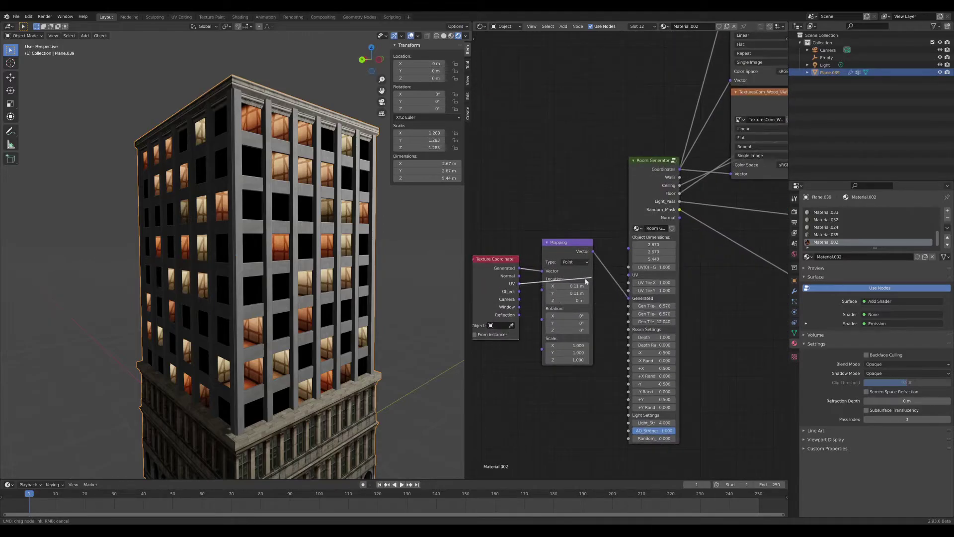
pyautogui.moveTo(634, 277); pyautogui.dragTo(629, 275)
pyautogui.scroll(1, 671, 278)
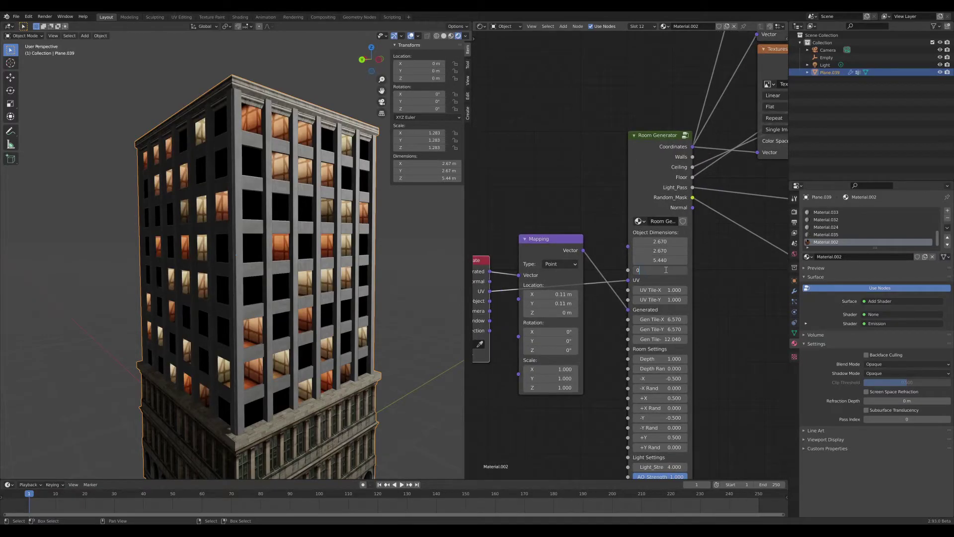
pyautogui.press('Return')
# - Enter Edit Mode on the building, select only the top corner window face and focus the view on it
pyautogui.moveTo(455, 320); pyautogui.dragTo(360, 320, button='middle')
pyautogui.scroll(-3, 260, 294)
pyautogui.moveTo(260, 293); pyautogui.dragTo(246, 273, button='middle')
pyautogui.scroll(4, 248, 274)
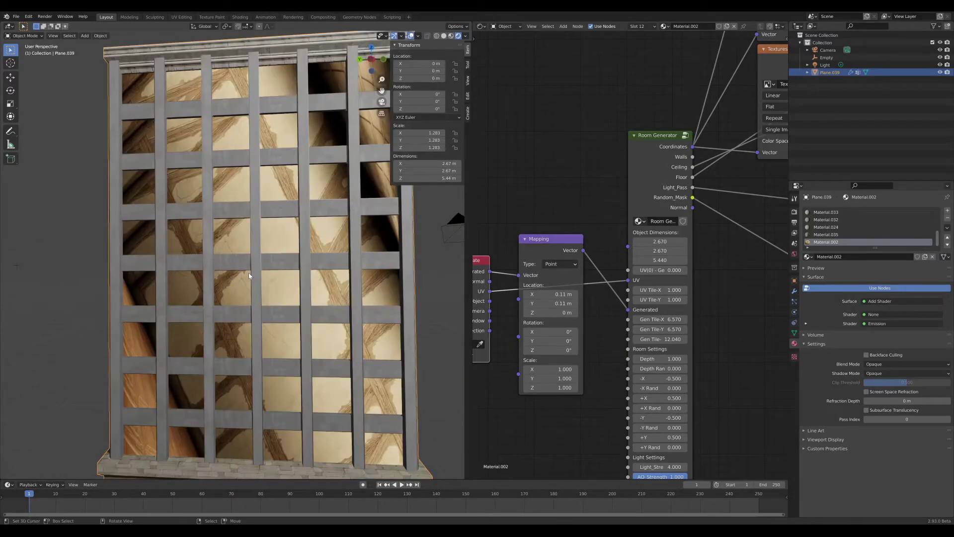
pyautogui.press('Tab')
pyautogui.moveTo(248, 199); pyautogui.dragTo(235, 178, button='middle')
pyautogui.hotkey('alt', 'a')
pyautogui.click(163, 84)
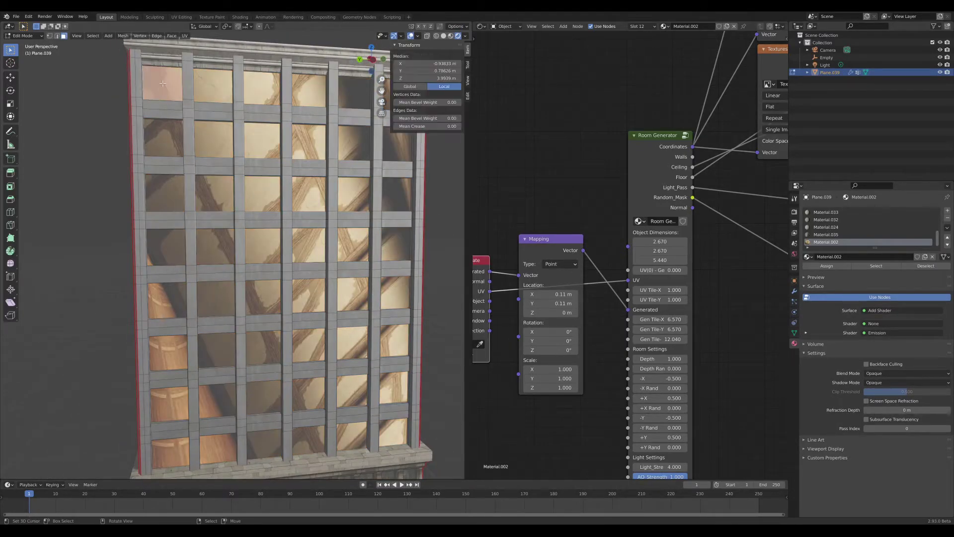
pyautogui.press('KP_Decimal')
pyautogui.scroll(-8, 162, 83)
pyautogui.moveTo(163, 83); pyautogui.dragTo(211, 160, button='middle')
pyautogui.moveTo(283, 206); pyautogui.dragTo(288, 213, button='middle')
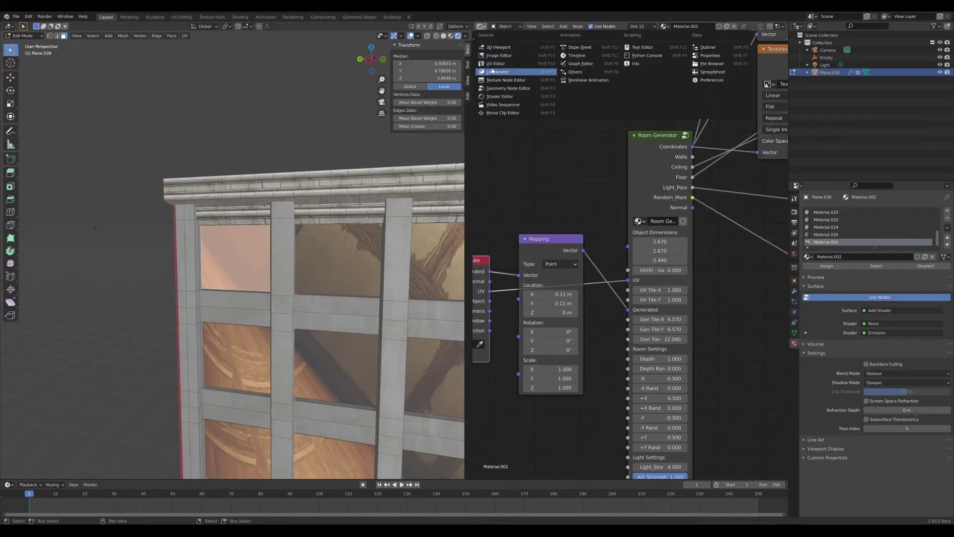
# - Replace the node editor with the UV Editor and unlink the wood planks image from it
pyautogui.click(494, 63)
pyautogui.scroll(-10, 648, 232)
pyautogui.scroll(5, 647, 232)
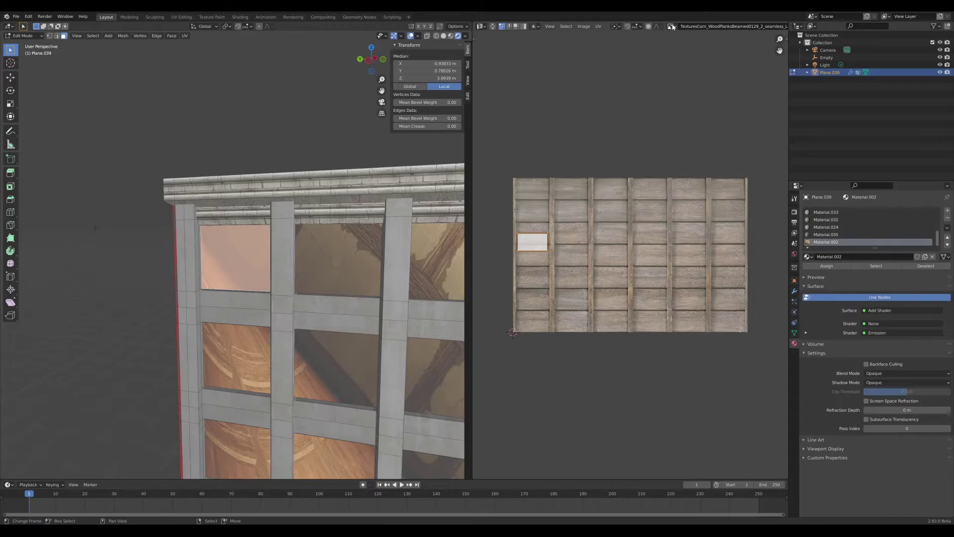
pyautogui.click(692, 27)
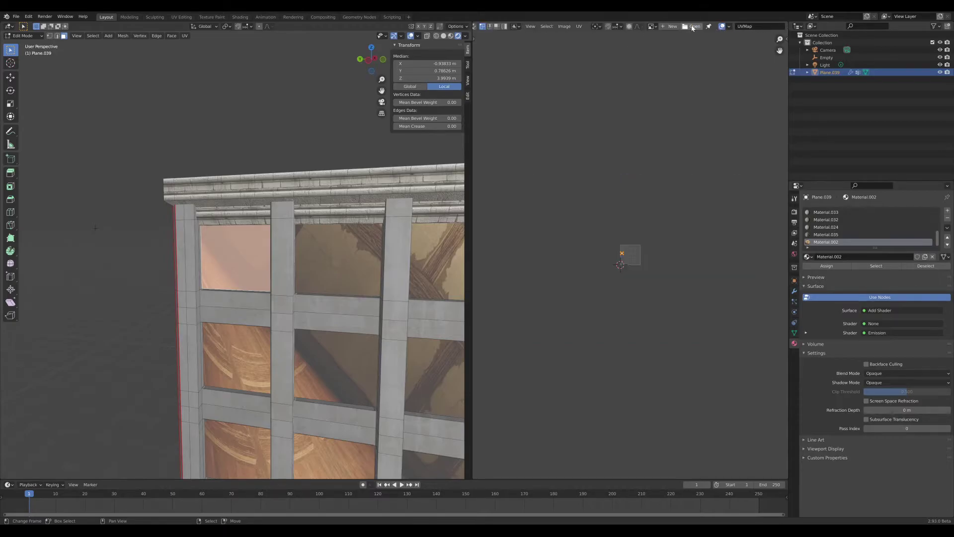
# - Unwrap the selected window face and enlarge its layout in the UV Editor
pyautogui.scroll(2, 356, 236)
pyautogui.press('u')
pyautogui.click(354, 234)
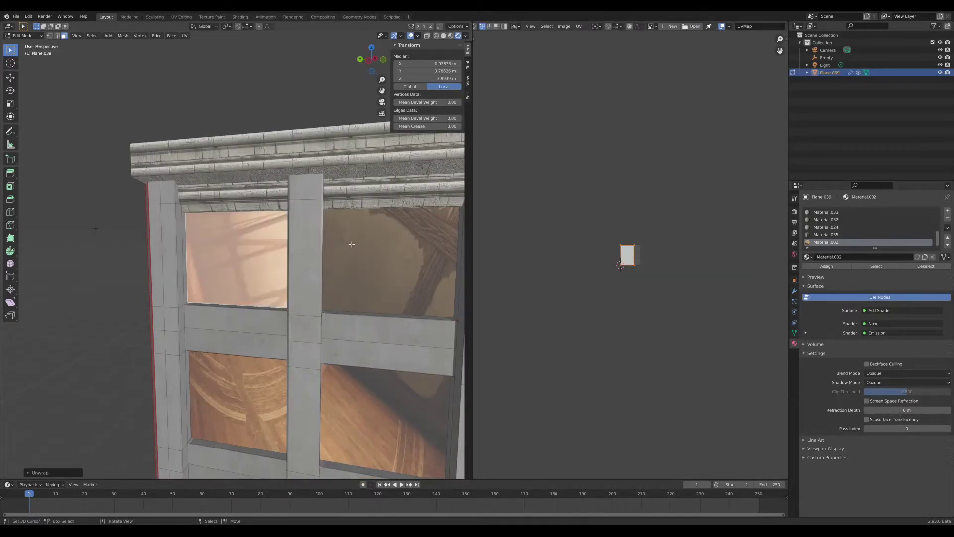
pyautogui.scroll(5, 635, 286)
pyautogui.moveTo(301, 273); pyautogui.dragTo(325, 264, button='middle')
pyautogui.scroll(4, 325, 264)
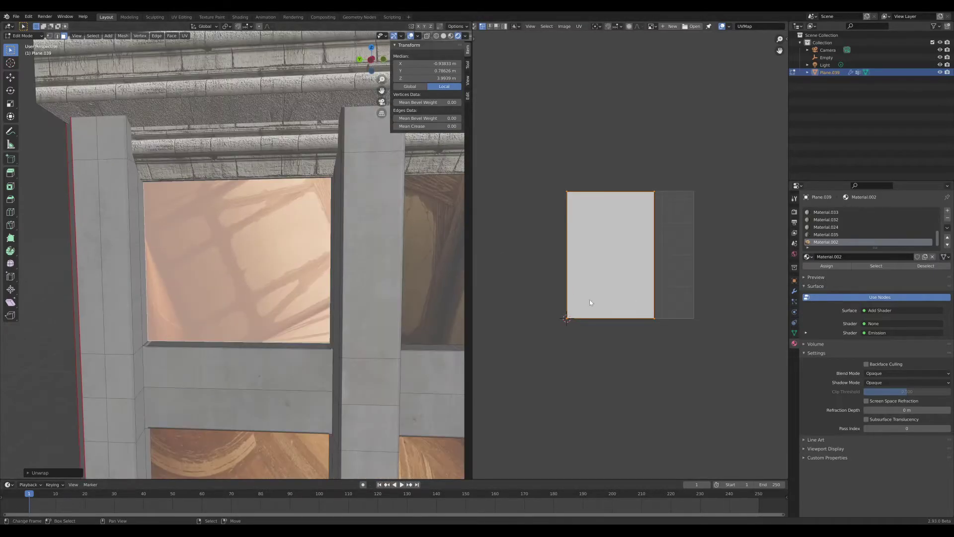
# - Apply the building's scale in Object Mode and unwrap the window face again in Edit Mode
pyautogui.press('Tab')
pyautogui.scroll(-3, 252, 253)
pyautogui.hotkey('ctrl', 'a')
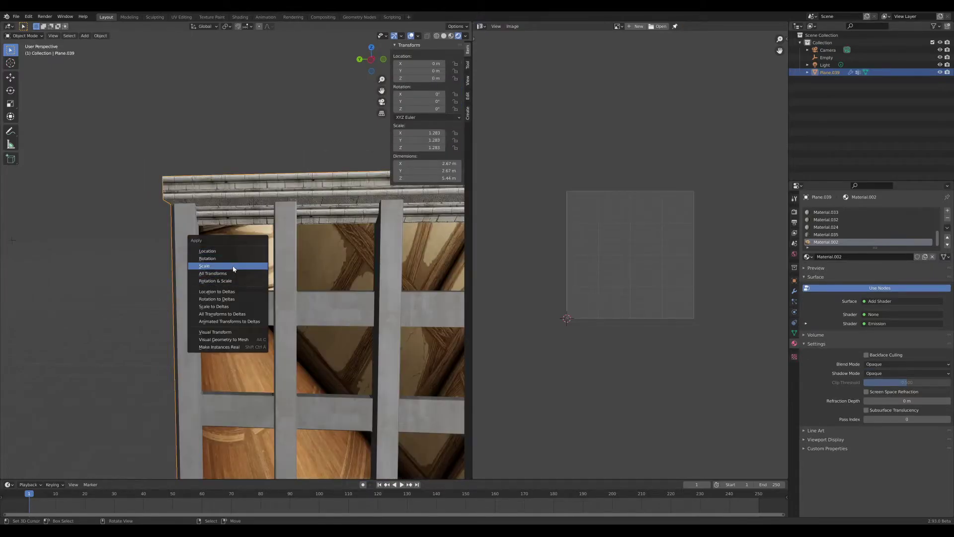
pyautogui.click(233, 267)
pyautogui.press('Tab')
pyautogui.scroll(3, 232, 265)
pyautogui.press('u')
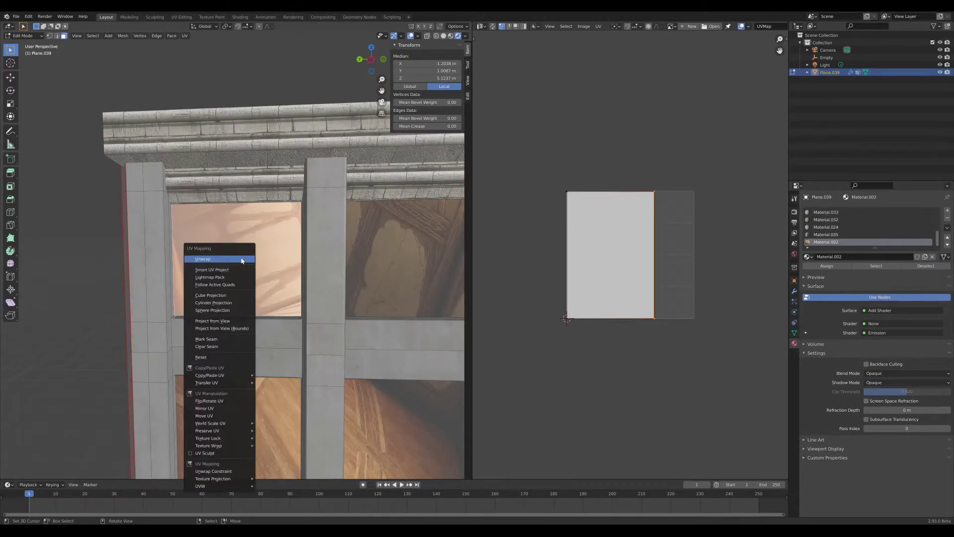
pyautogui.click(224, 258)
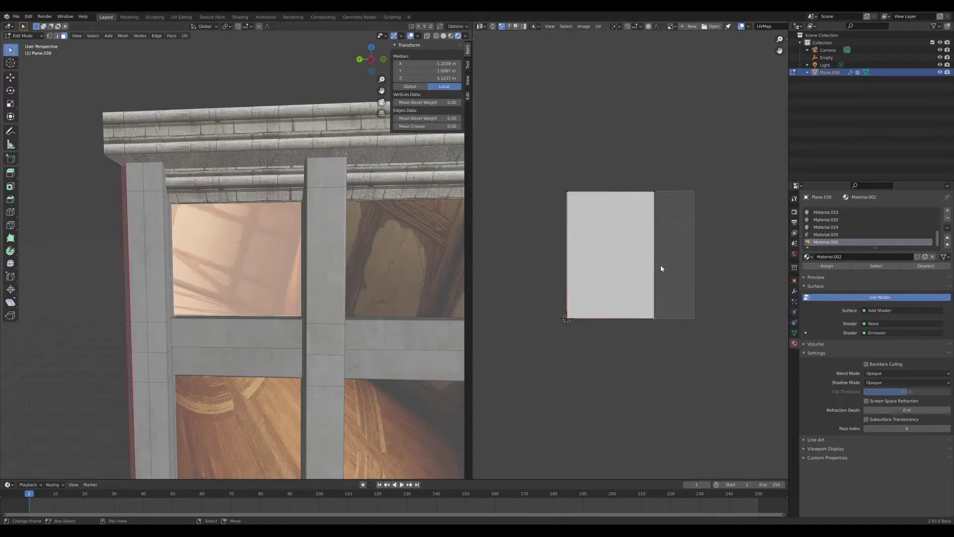
# - Stretch the corner window face's UVs along X to fill the UV tile and rotate them by -90°
pyautogui.press('x')
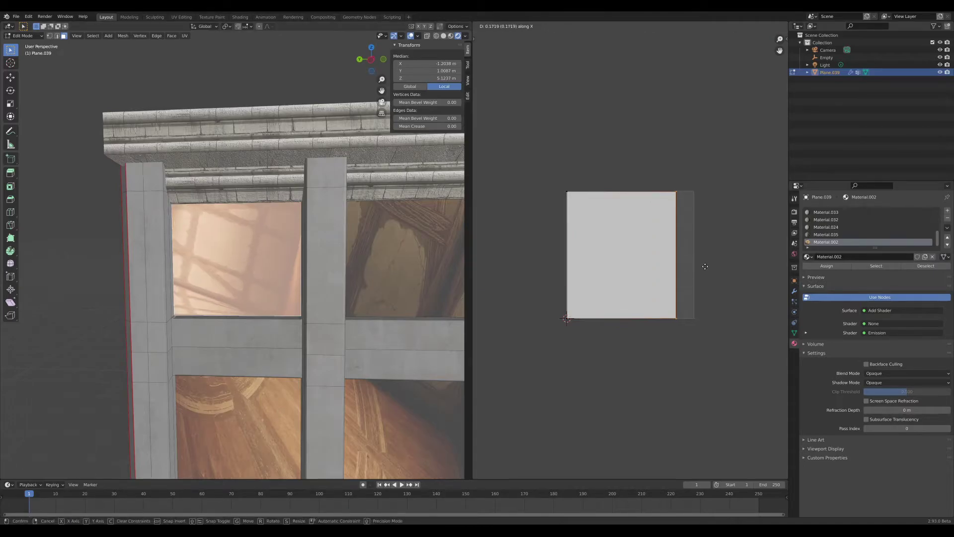
pyautogui.press('a')
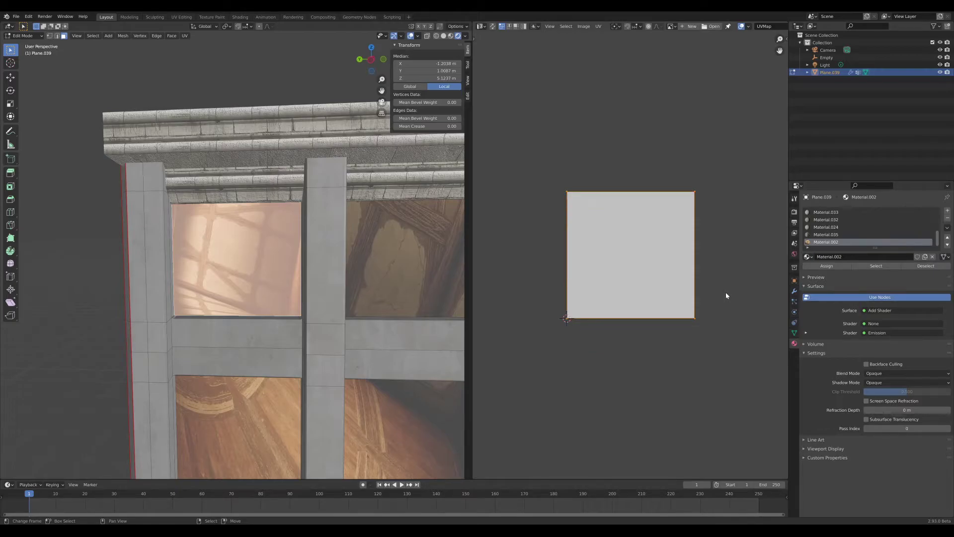
pyautogui.write('r90')
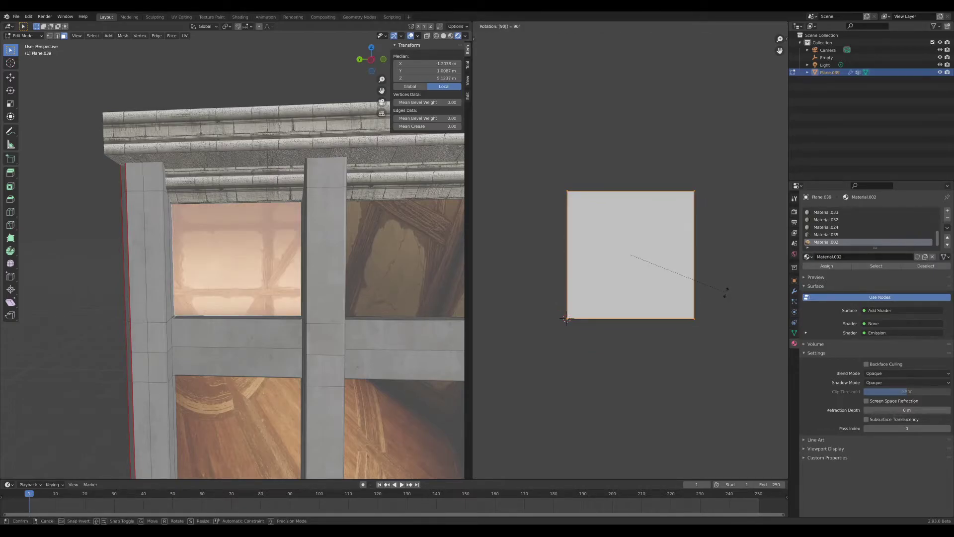
pyautogui.press('-')
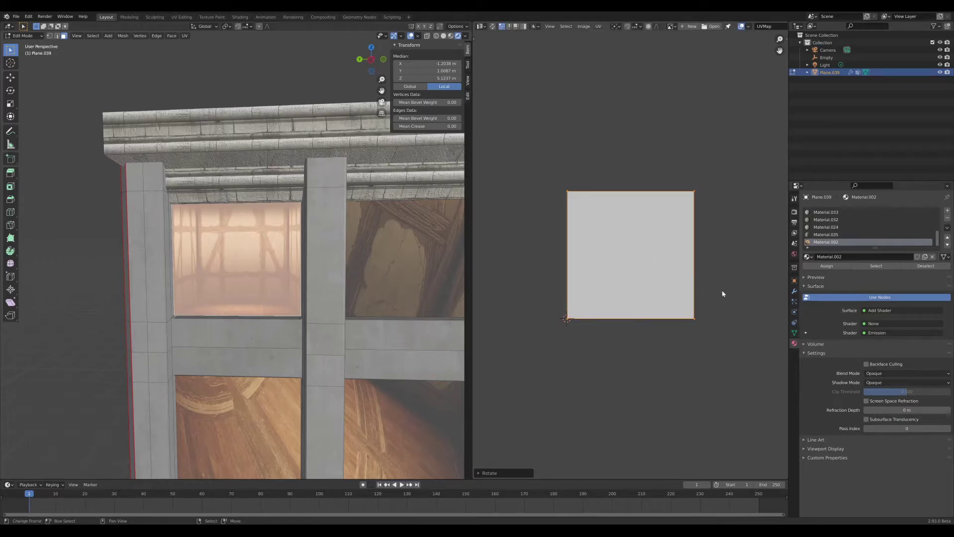
pyautogui.press('Tab')
pyautogui.moveTo(434, 295); pyautogui.dragTo(259, 295, button='middle')
pyautogui.scroll(3, 255, 273)
# - Replace the UV Editor with the Shader Editor, show the Room Generator node and inspect the corner window's room
pyautogui.click(481, 26)
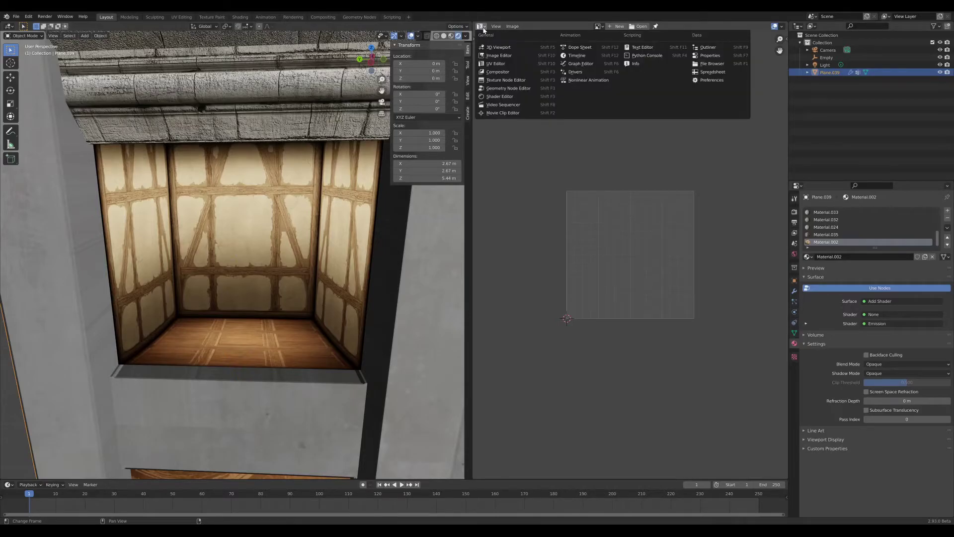
pyautogui.click(499, 97)
pyautogui.moveTo(721, 330); pyautogui.dragTo(686, 316, button='middle')
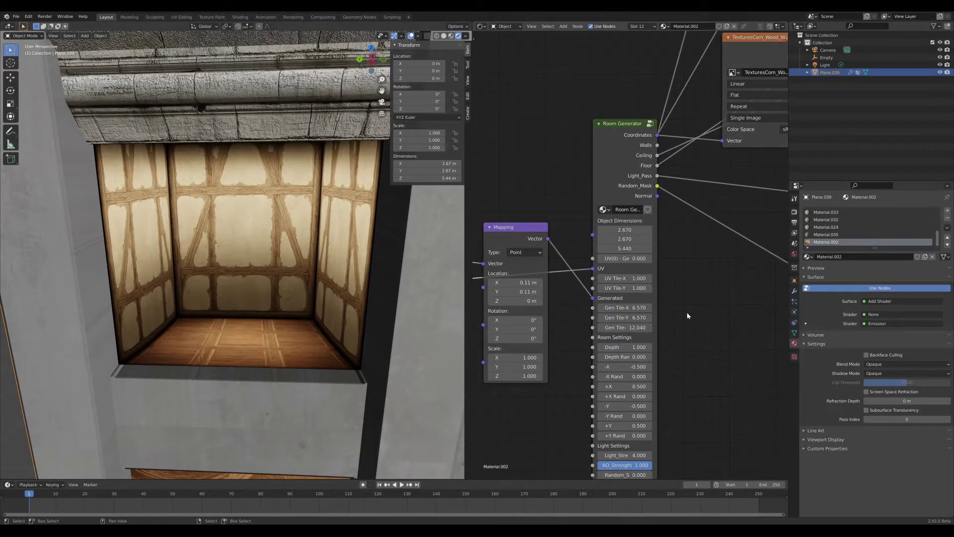
pyautogui.scroll(-3, 347, 239)
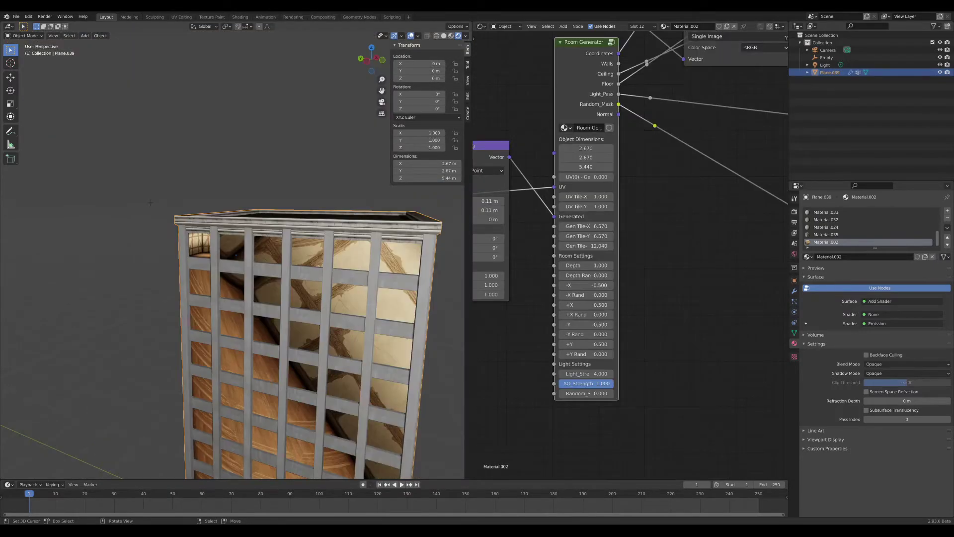
pyautogui.moveTo(187, 303); pyautogui.dragTo(208, 247, button='middle')
pyautogui.scroll(5, 282, 242)
pyautogui.scroll(4, 282, 242)
pyautogui.scroll(8, 226, 256)
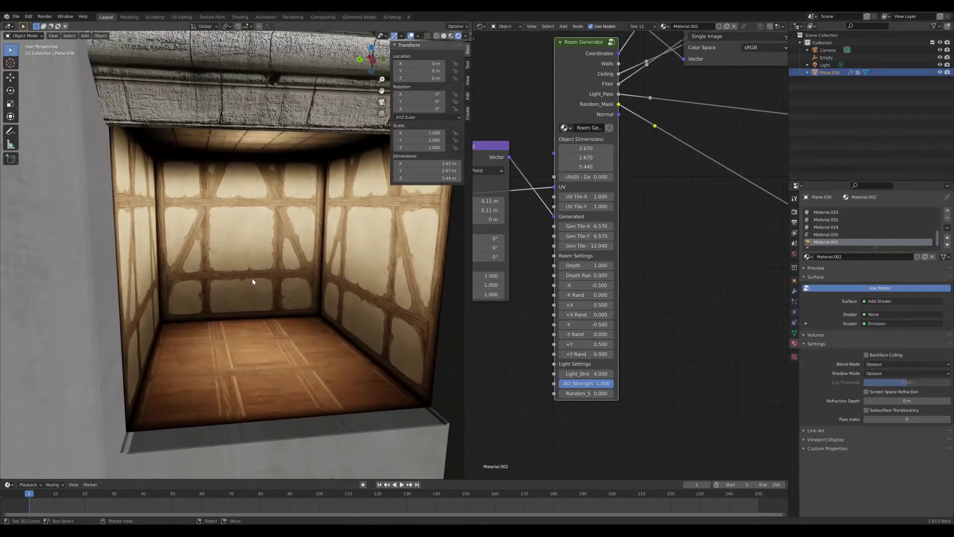
pyautogui.moveTo(251, 279); pyautogui.dragTo(236, 270, button='middle')
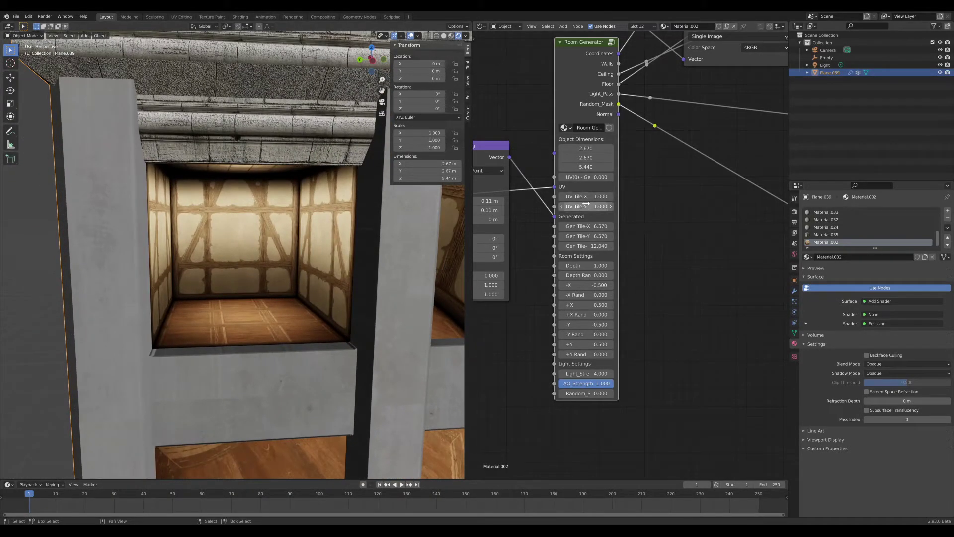
# - Test a UV Tile-Y of 2.520 on the Room Generator node and set it back to 1
pyautogui.moveTo(586, 206); pyautogui.dragTo(624, 206)
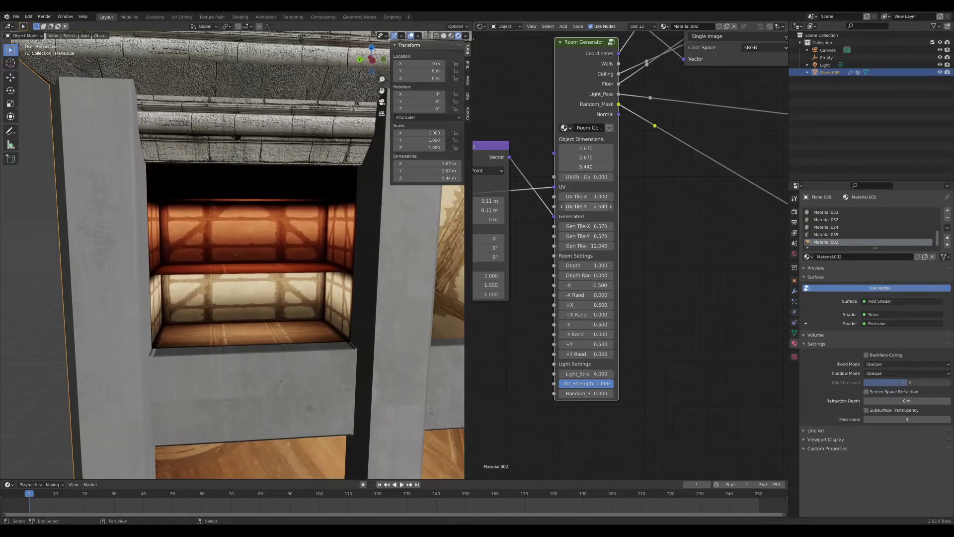
pyautogui.moveTo(424, 307); pyautogui.dragTo(447, 309, button='middle')
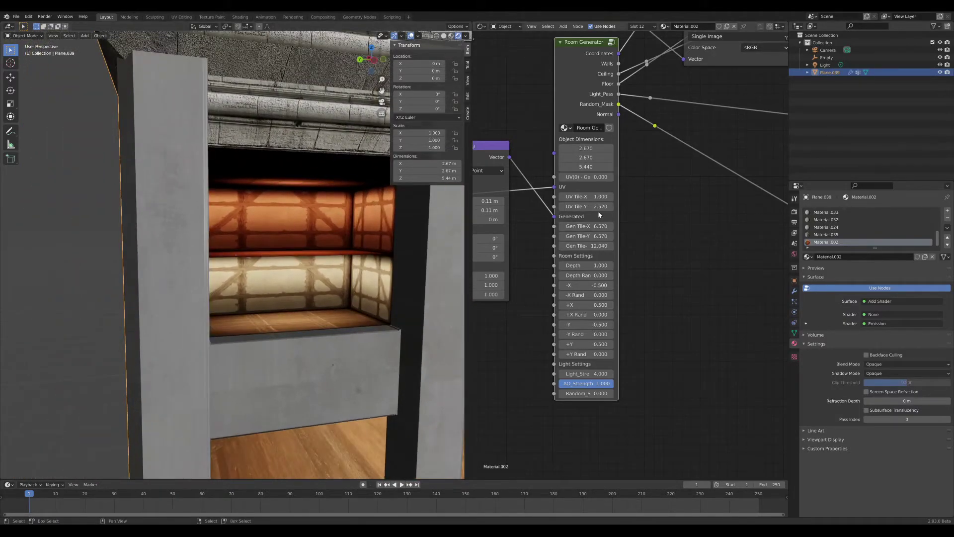
pyautogui.write('1')
pyautogui.press('Return')
# - In Edit Mode, select the top-row window face beside the corner window and show it in left orthographic view
pyautogui.scroll(-6, 285, 298)
pyautogui.moveTo(285, 298)
pyautogui.mouseDown(button='middle')
pyautogui.moveTo(258, 292)
pyautogui.moveTo(277, 290)
pyautogui.mouseUp(button='middle')
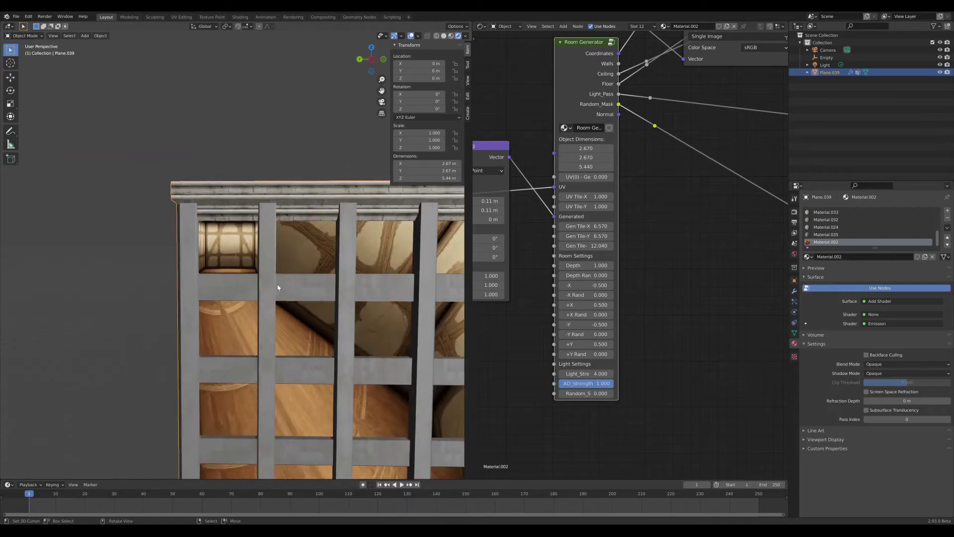
pyautogui.press('Tab')
pyautogui.rightClick(295, 250)
pyautogui.press('ctrl+KP_3')
pyautogui.press('KP_1')
pyautogui.press('KP_3')
pyautogui.press('ctrl+KP_1')
pyautogui.press('ctrl+KP_3')
pyautogui.scroll(4, 295, 252)
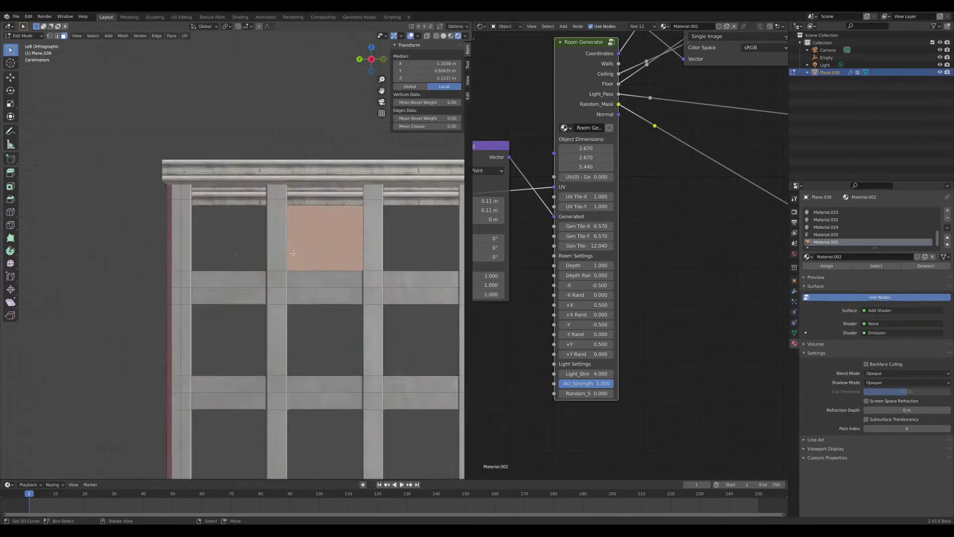
# - Replace the Shader Editor with the UV Editor and project the selected window face's UVs from the view bounds
pyautogui.click(478, 28)
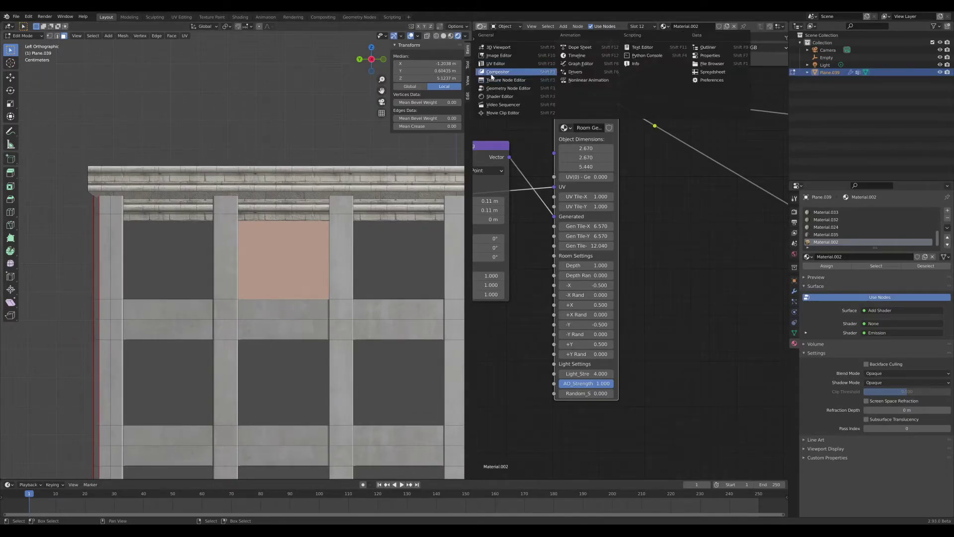
pyautogui.click(508, 88)
pyautogui.press('u')
pyautogui.click(283, 270)
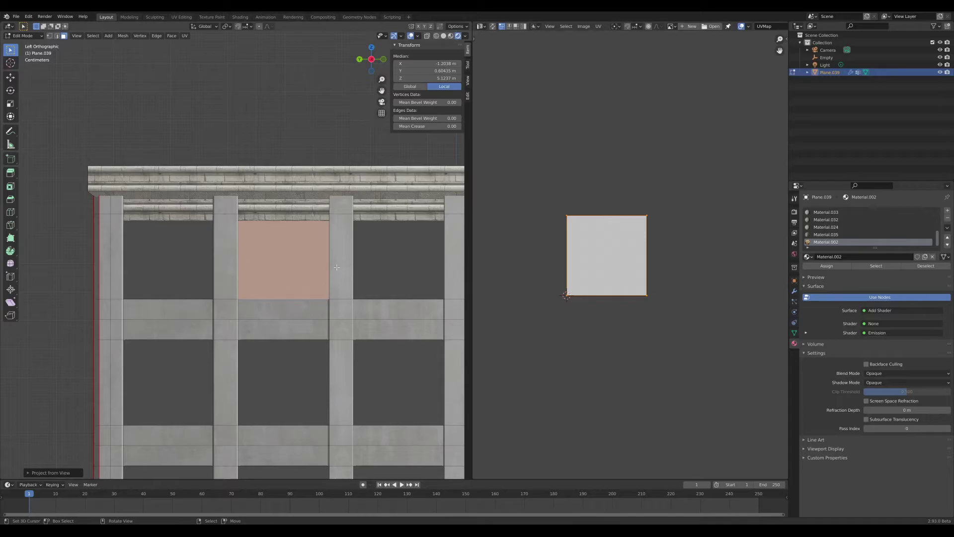
pyautogui.hotkey('ctrl', 'z')
pyautogui.press('u')
# - Individually project the UVs of the first three windows in the second row from the view bounds
pyautogui.press('u')
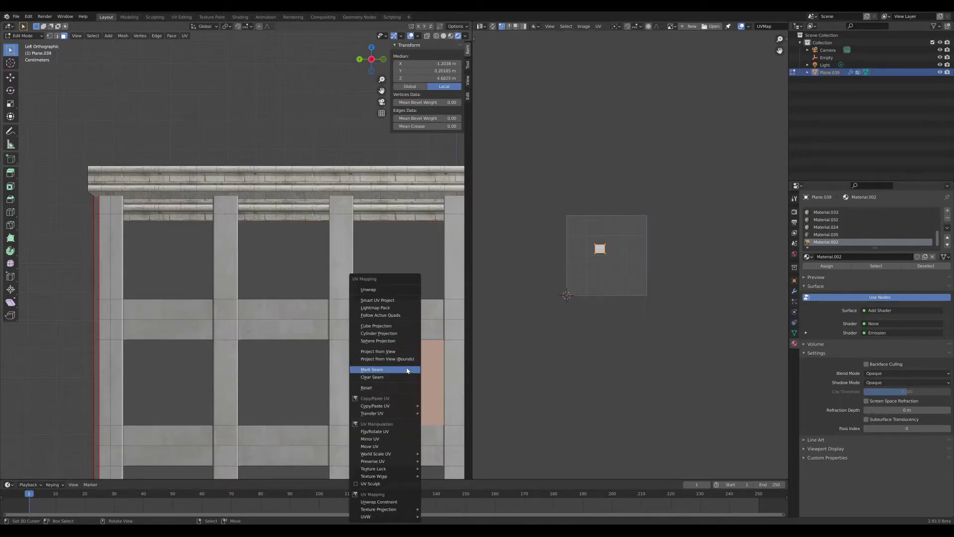
pyautogui.click(402, 354)
pyautogui.press('u')
pyautogui.click(400, 359)
pyautogui.scroll(-5, 309, 394)
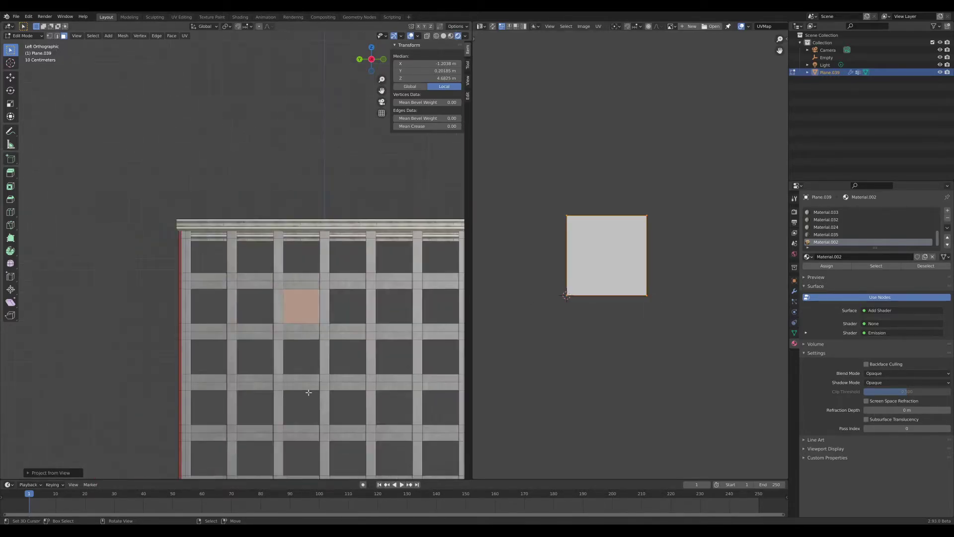
pyautogui.rightClick(263, 309)
pyautogui.press('u')
pyautogui.click(264, 309)
pyautogui.rightClick(209, 312)
pyautogui.press('u')
pyautogui.click(207, 312)
# - Individually project the UVs of the first three windows in the third row from the view bounds
pyautogui.rightClick(215, 350)
pyautogui.press('u')
pyautogui.click(215, 350)
pyautogui.click(255, 356)
pyautogui.press('u')
pyautogui.click(254, 356)
pyautogui.click(304, 354)
pyautogui.press('u')
pyautogui.click(304, 355)
# - Select the eight projected window faces around the corner window and rotate their UVs 90°
pyautogui.moveTo(304, 355); pyautogui.dragTo(276, 257, button='middle')
pyautogui.rightClick(276, 256)
pyautogui.keyDown('shift'); pyautogui.rightClick(326, 258); pyautogui.keyUp('shift')
pyautogui.keyDown('shift'); pyautogui.rightClick(324, 316); pyautogui.keyUp('shift')
pyautogui.keyDown('shift'); pyautogui.rightClick(270, 315); pyautogui.keyUp('shift')
pyautogui.keyDown('shift'); pyautogui.rightClick(269, 367); pyautogui.keyUp('shift')
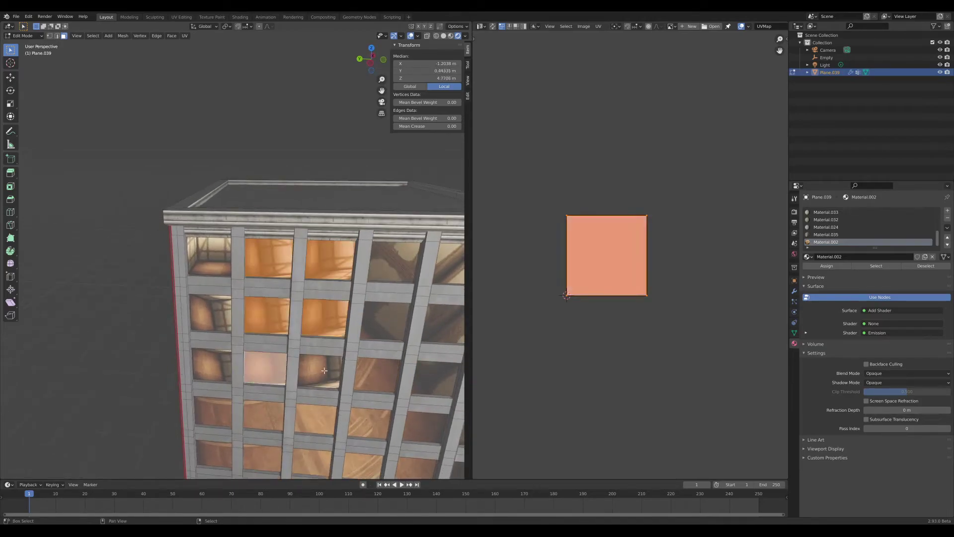
pyautogui.click(209, 313)
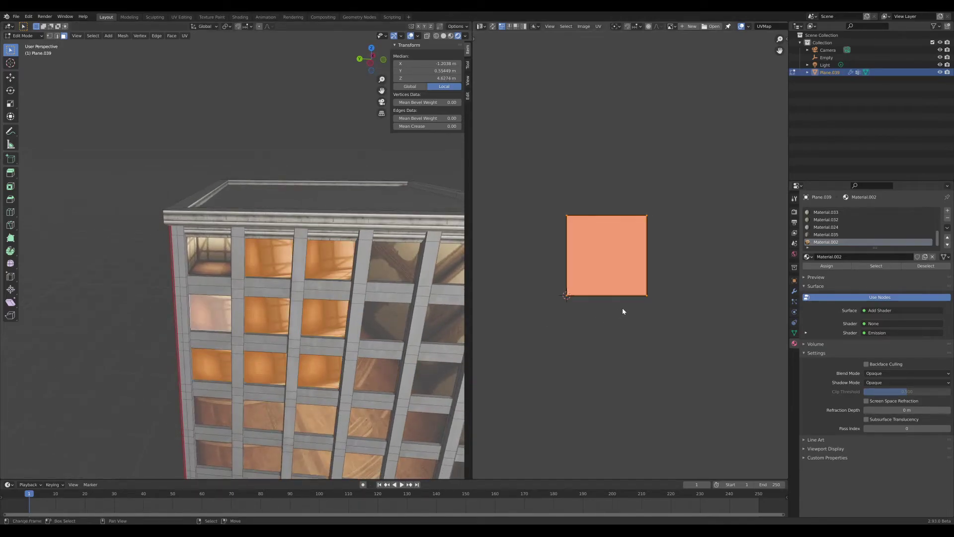
pyautogui.write('90')
pyautogui.press('Return')
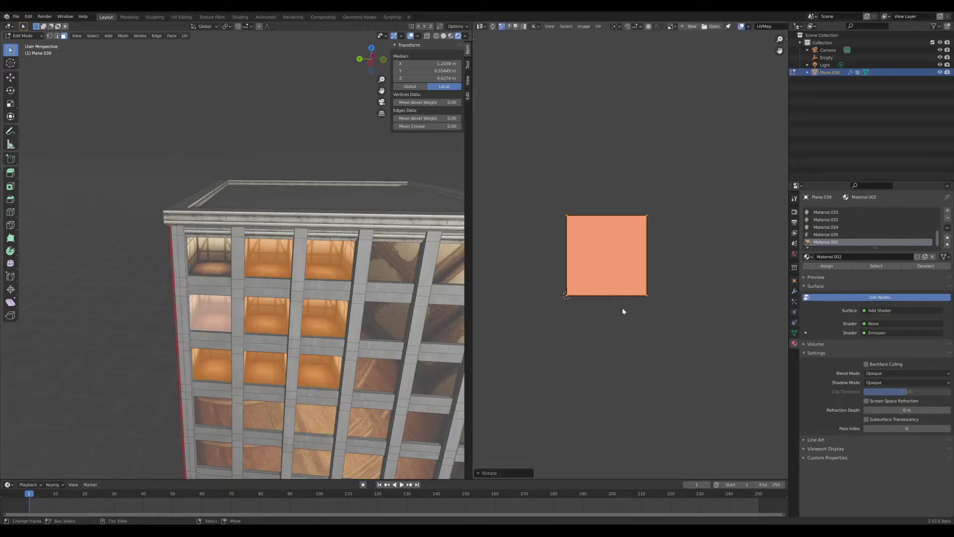
pyautogui.press('Tab')
pyautogui.moveTo(321, 354); pyautogui.dragTo(373, 348, button='middle')
pyautogui.scroll(2, 338, 343)
pyautogui.scroll(2, 371, 314)
# - In Edit Mode, select the two-by-two block of windows at the top corner and show it in left orthographic view
pyautogui.press('Tab')
pyautogui.rightClick(204, 223)
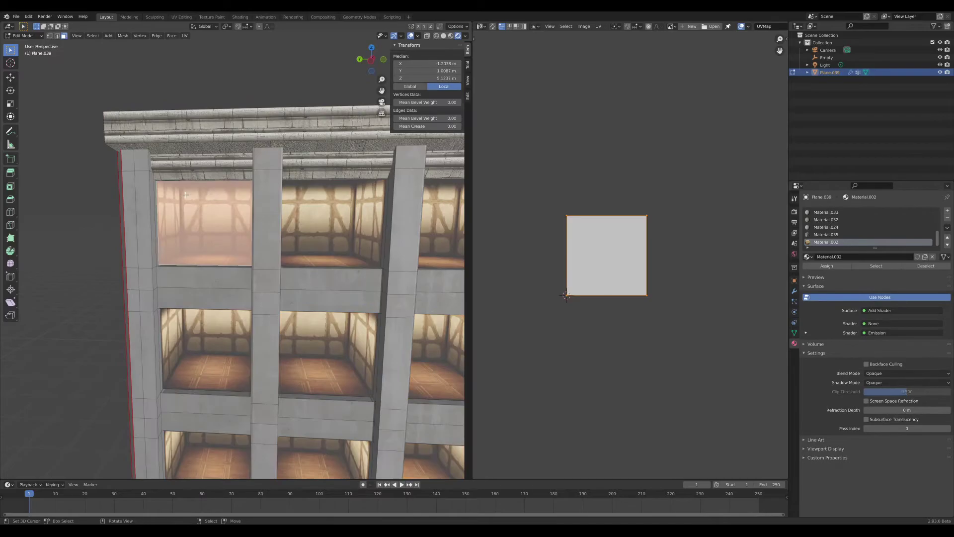
pyautogui.keyDown('shift'); pyautogui.rightClick(209, 343); pyautogui.keyUp('shift')
pyautogui.keyDown('shift'); pyautogui.rightClick(323, 348); pyautogui.keyUp('shift')
pyautogui.keyDown('shift'); pyautogui.rightClick(333, 229); pyautogui.keyUp('shift')
pyautogui.press('KP_1')
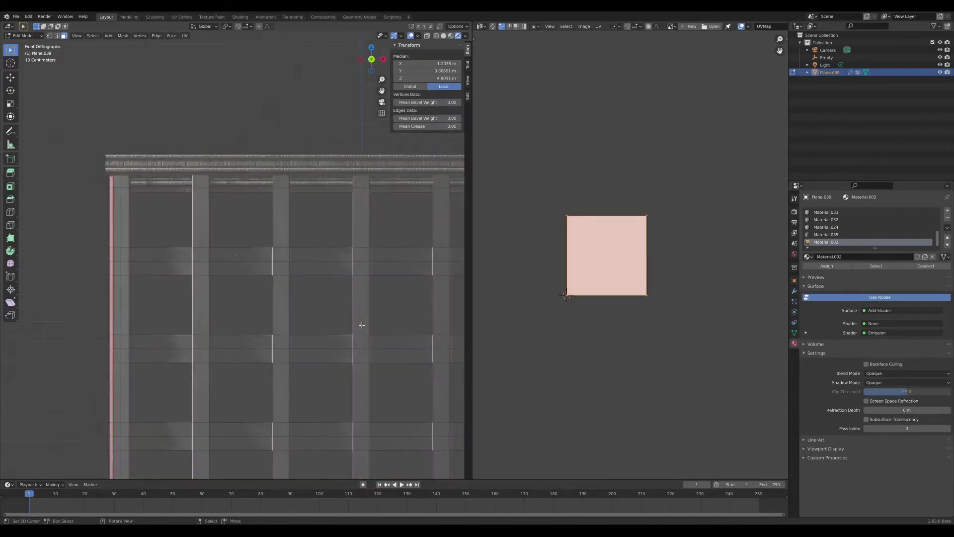
pyautogui.press('KP_3')
pyautogui.press('ctrl+KP_1')
pyautogui.press('ctrl+KP_3')
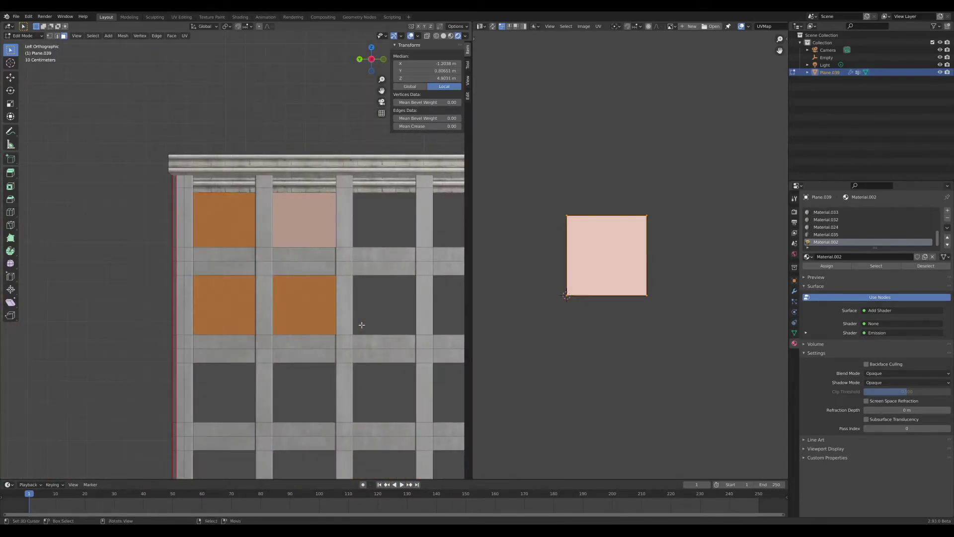
# - Project the four selected windows together from the view bounds and rotate their UVs 90° for one shared room
pyautogui.press('u')
pyautogui.click(362, 326)
pyautogui.moveTo(309, 322); pyautogui.dragTo(310, 337, button='middle')
pyautogui.write('r90')
pyautogui.press('Return')
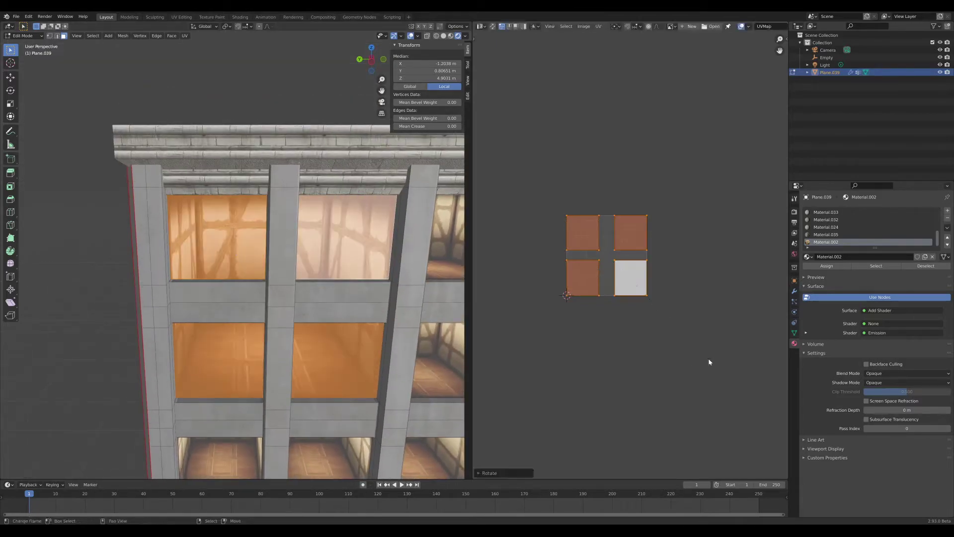
pyautogui.press('Tab')
pyautogui.moveTo(285, 386); pyautogui.dragTo(302, 187, button='middle')
pyautogui.scroll(3, 302, 280)
pyautogui.scroll(-3, 258, 248)
pyautogui.moveTo(259, 259); pyautogui.dragTo(279, 332, button='middle')
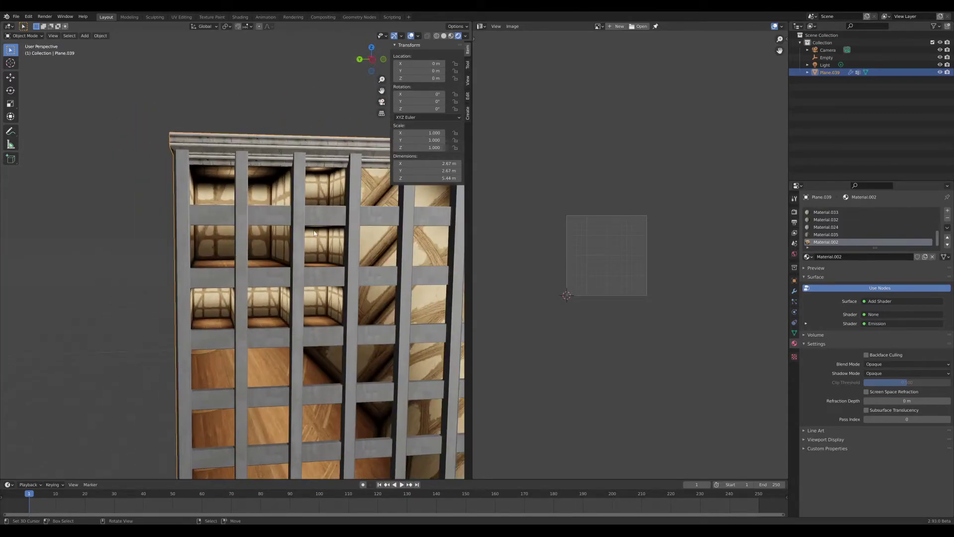
pyautogui.scroll(3, 315, 237)
# - Select the first two windows of the top row and project them together from the left view's bounds
pyautogui.press('Tab')
pyautogui.click(213, 233)
pyautogui.keyDown('shift'); pyautogui.click(299, 216); pyautogui.keyUp('shift')
pyautogui.press('ctrl+KP_3')
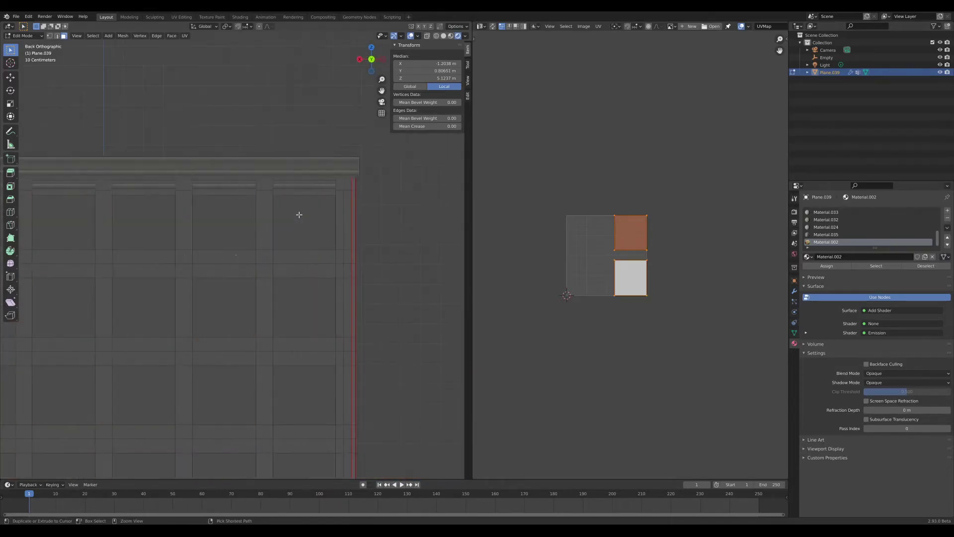
pyautogui.press('u')
pyautogui.click(300, 214)
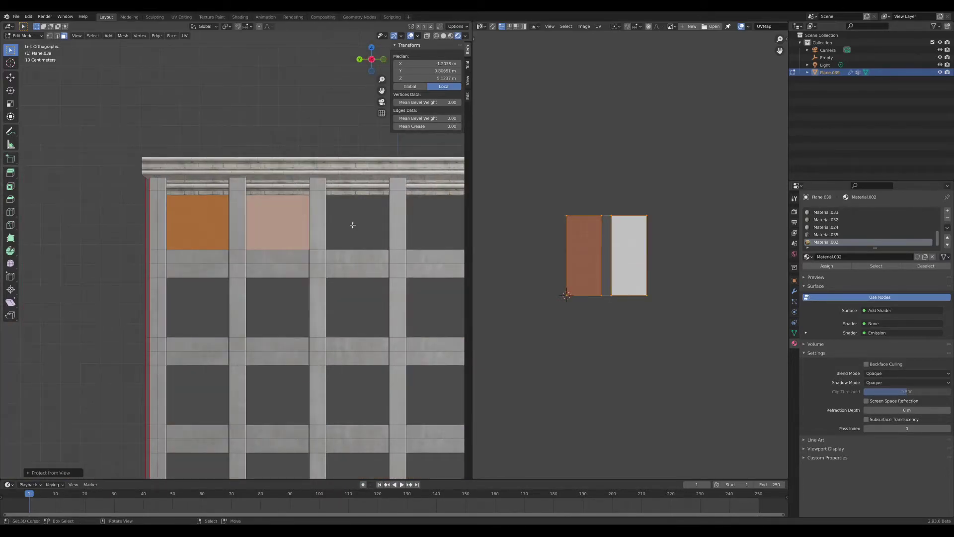
# - Rotate the two top windows' UVs 90° and scale them to half width along X
pyautogui.moveTo(338, 287); pyautogui.dragTo(340, 304, button='middle')
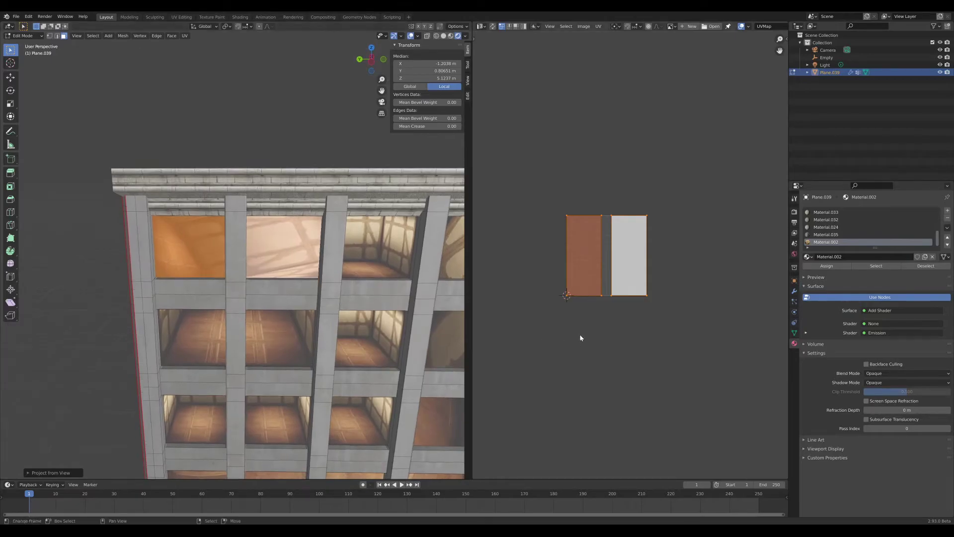
pyautogui.write('90')
pyautogui.press('Return')
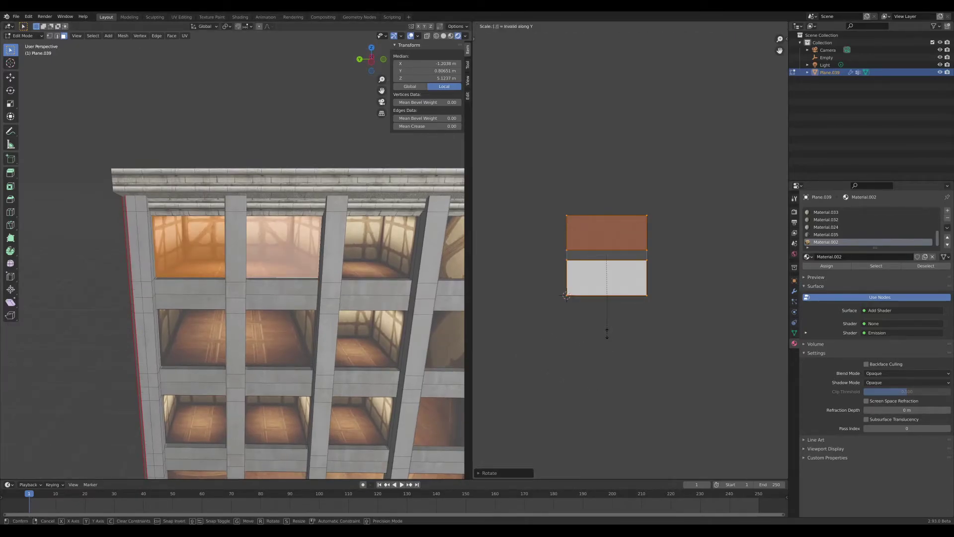
pyautogui.write('x5')
pyautogui.press('Return')
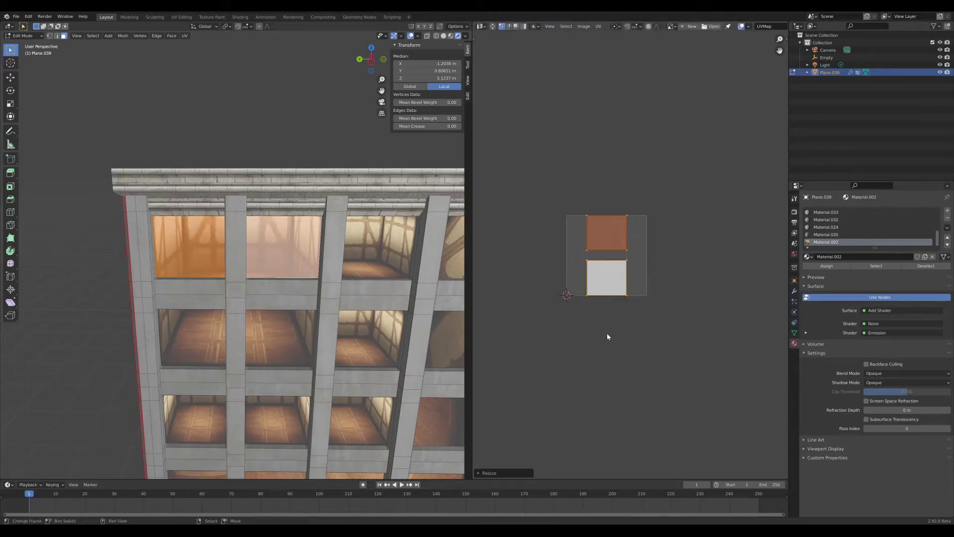
pyautogui.moveTo(295, 335); pyautogui.dragTo(262, 336, button='middle')
pyautogui.press('Tab')
pyautogui.scroll(4, 264, 343)
pyautogui.scroll(-2, 241, 341)
# - Scale the two top windows' UVs along X to about the full width of the UV tile
pyautogui.press('Tab')
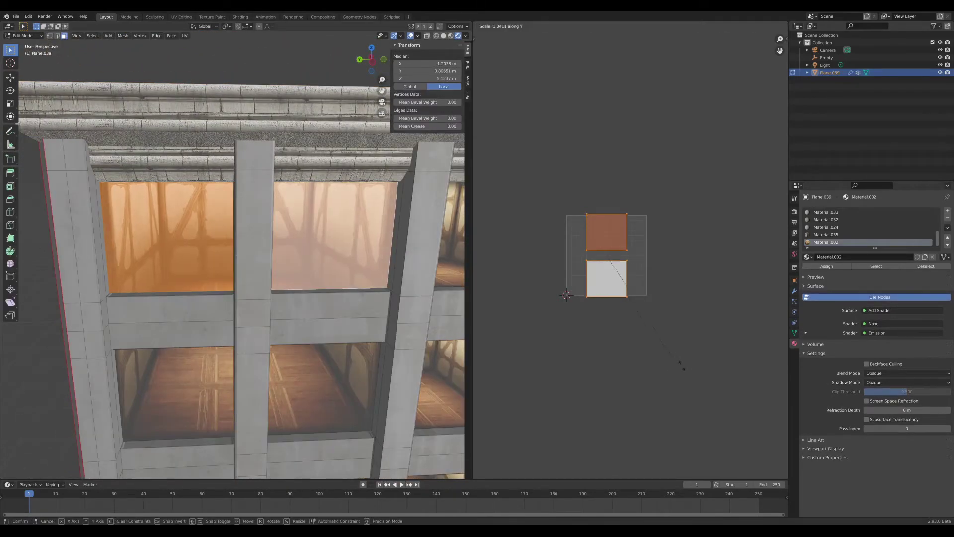
pyautogui.press('s')
pyautogui.press('x')
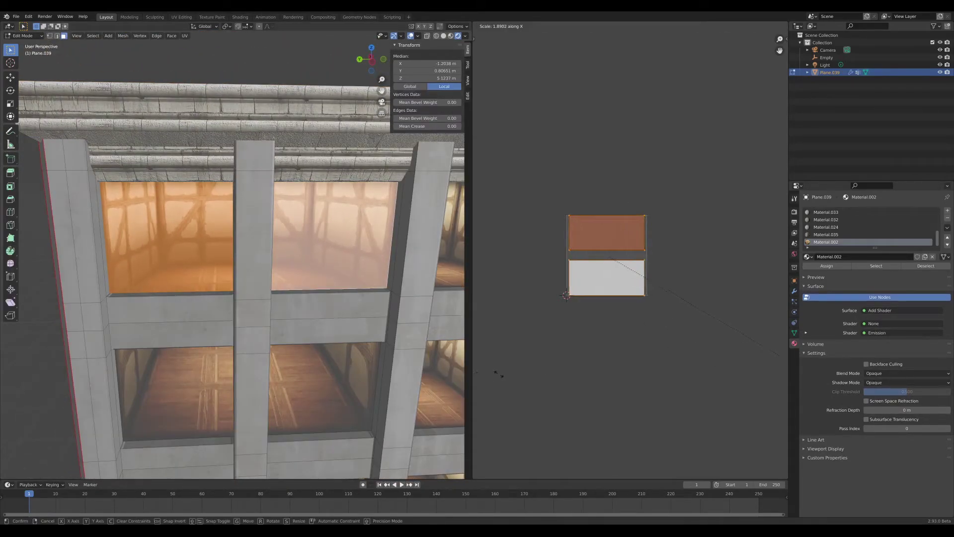
pyautogui.click(514, 377)
pyautogui.press('Tab')
pyautogui.scroll(-4, 163, 297)
pyautogui.moveTo(163, 297); pyautogui.dragTo(194, 298, button='middle')
pyautogui.scroll(3, 300, 313)
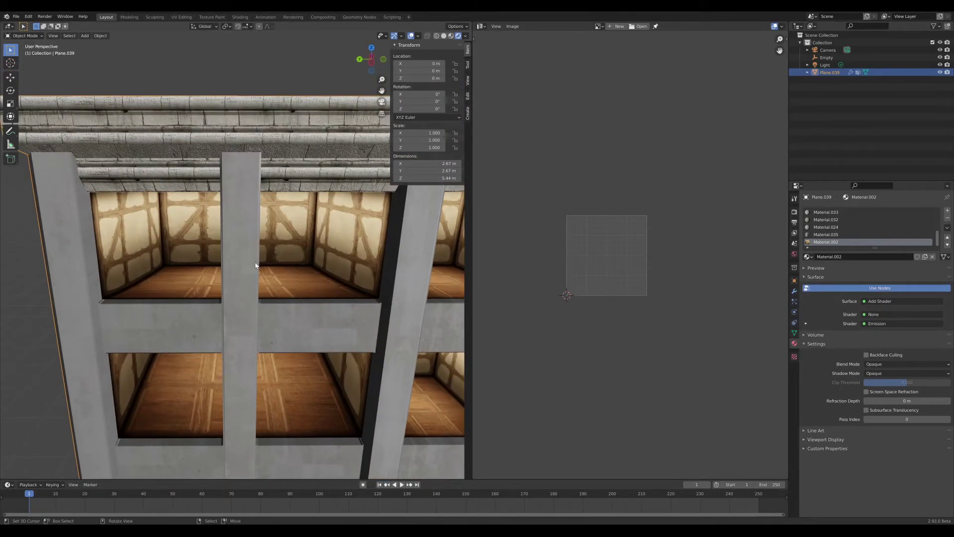
pyautogui.scroll(-2, 255, 265)
# - Narrow the two top windows' UVs along X again and inspect their shared room in Object Mode
pyautogui.press('Tab')
pyautogui.press('s')
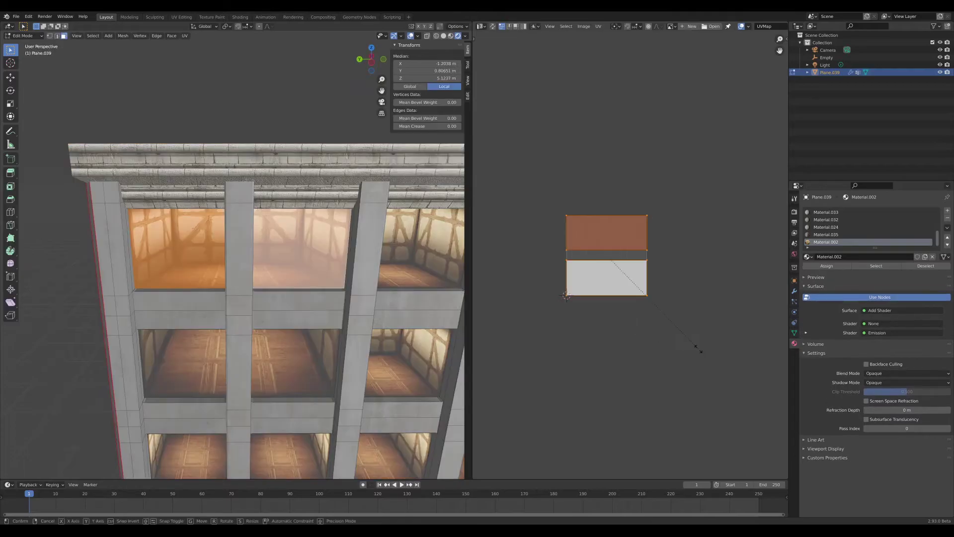
pyautogui.press('x')
pyautogui.click(630, 307)
pyautogui.press('Tab')
pyautogui.moveTo(234, 276)
pyautogui.mouseDown(button='middle')
pyautogui.moveTo(246, 272)
pyautogui.moveTo(227, 261)
pyautogui.moveTo(238, 273)
pyautogui.mouseUp(button='middle')
pyautogui.scroll(2, 239, 273)
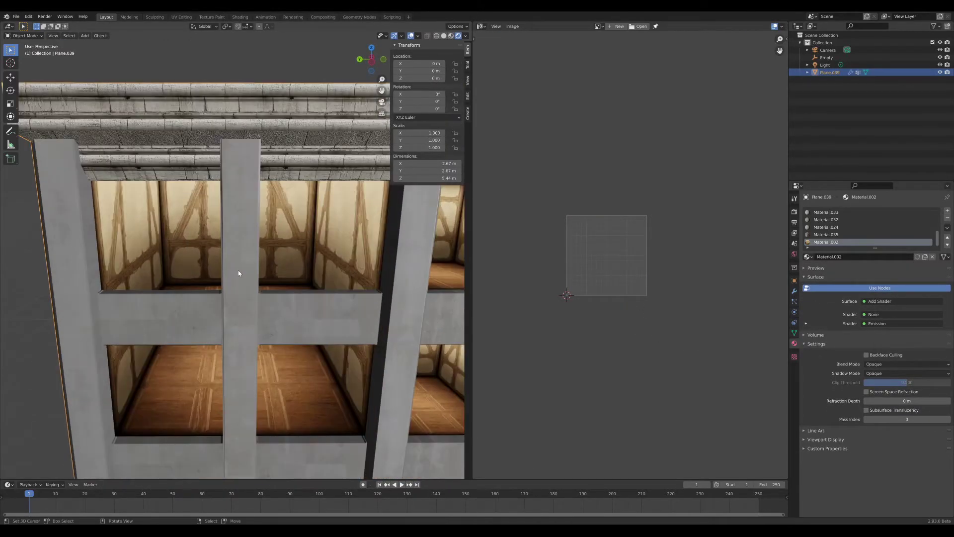
# - Try enlarging the two top windows' UVs uniformly and inspect their shared room in Object Mode
pyautogui.press('Tab')
pyautogui.press('s')
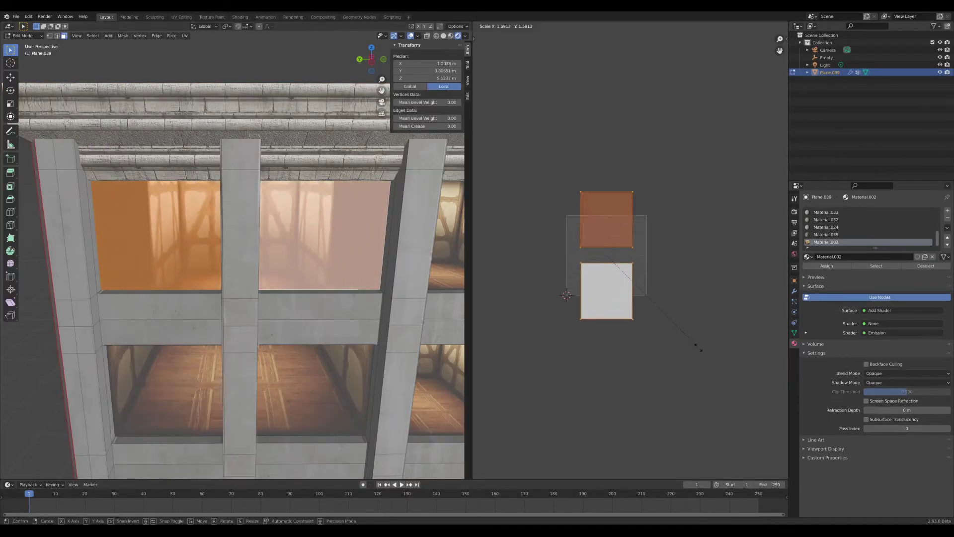
pyautogui.click(672, 312)
pyautogui.press('Tab')
pyautogui.scroll(-5, 188, 277)
pyautogui.moveTo(188, 277); pyautogui.dragTo(274, 261, button='middle')
pyautogui.scroll(4, 239, 297)
pyautogui.scroll(-3, 252, 298)
# - Select the third window of the top row in Edit Mode and unwrap its UVs
pyautogui.press('Tab')
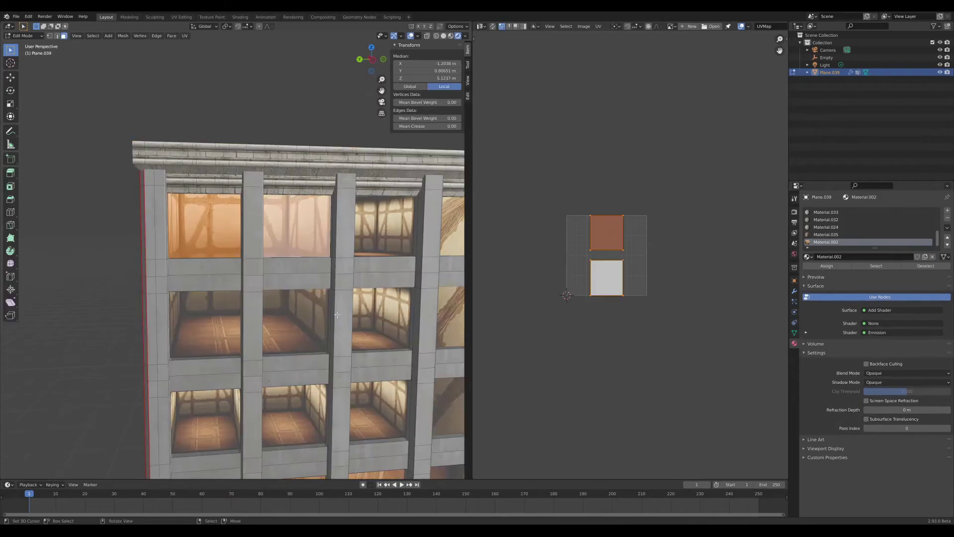
pyautogui.click(204, 341)
pyautogui.keyDown('shift'); pyautogui.moveTo(321, 308); pyautogui.dragTo(259, 274, button='middle'); pyautogui.keyUp('shift')
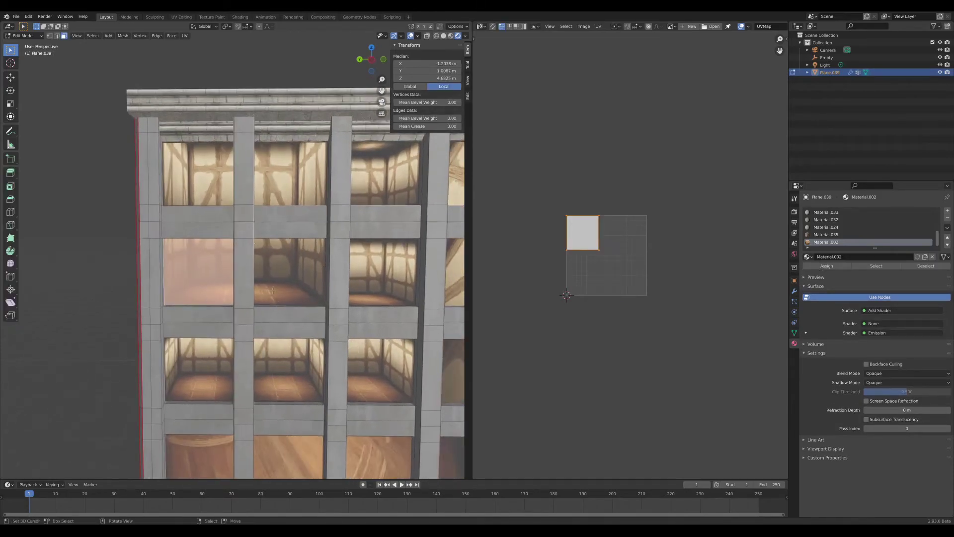
pyautogui.moveTo(322, 276); pyautogui.dragTo(309, 273, button='middle')
pyautogui.moveTo(375, 182); pyautogui.dragTo(360, 180, button='middle')
pyautogui.rightClick(323, 177)
pyautogui.scroll(6, 290, 239)
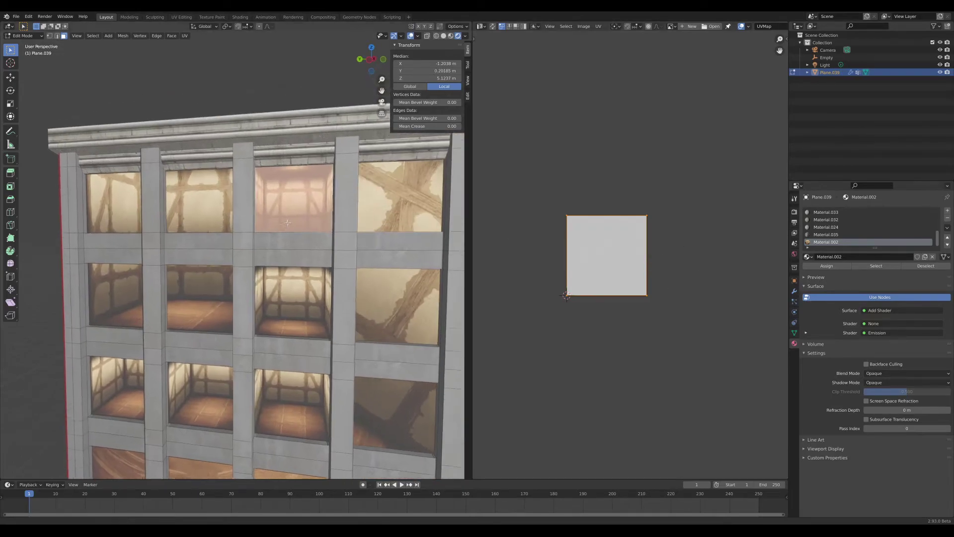
pyautogui.scroll(-2, 290, 238)
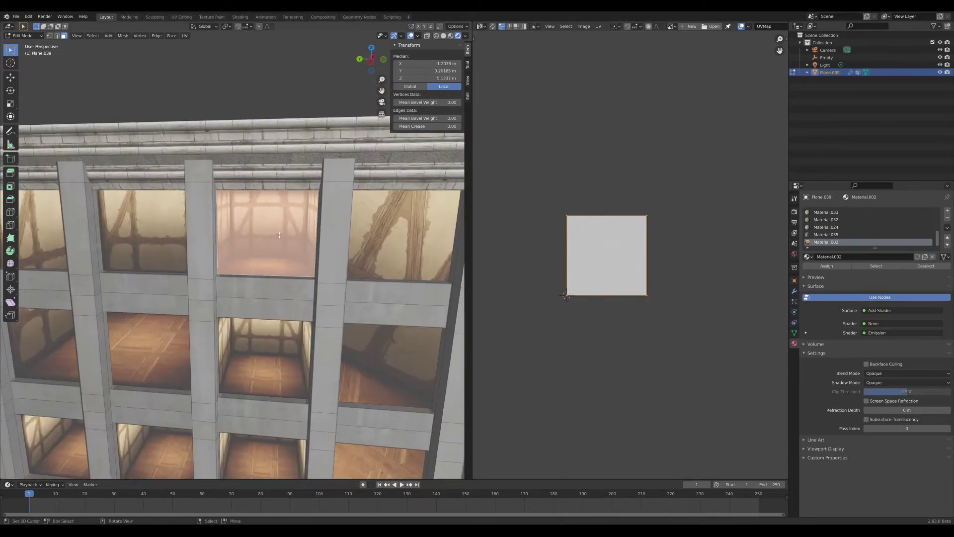
pyautogui.press('u')
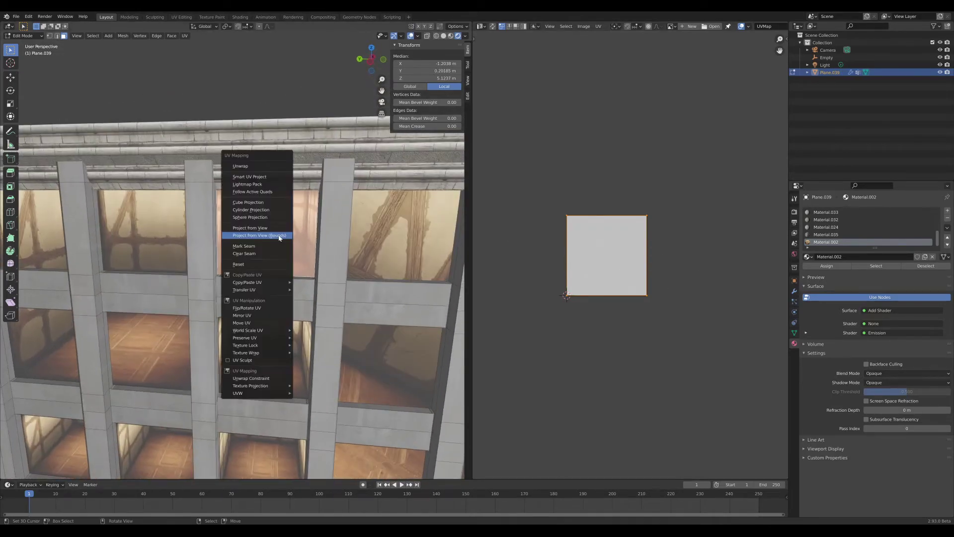
pyautogui.click(245, 166)
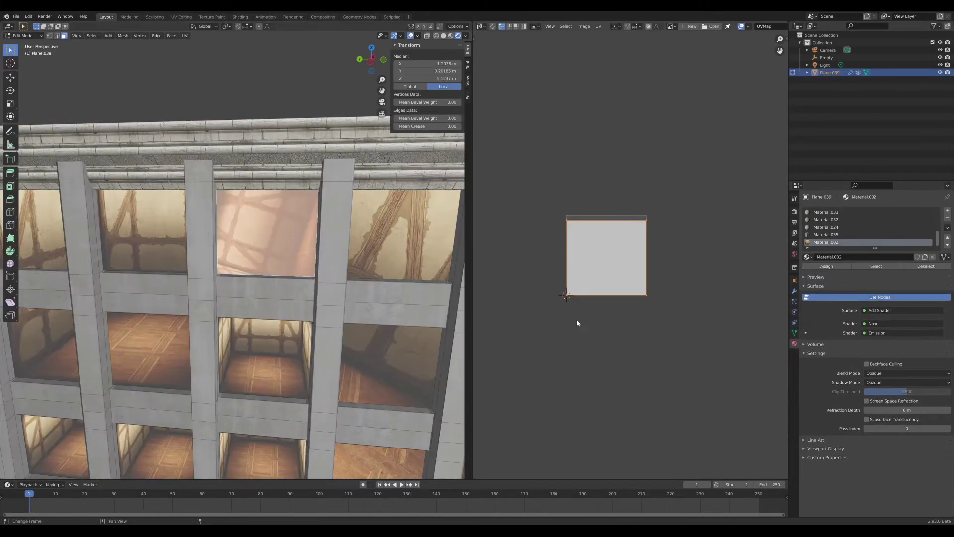
# - Rotate the third top window's UVs 90° and shift them slightly in the positive X direction
pyautogui.write('r90')
pyautogui.press('Return')
pyautogui.moveTo(383, 305); pyautogui.dragTo(383, 318, button='middle')
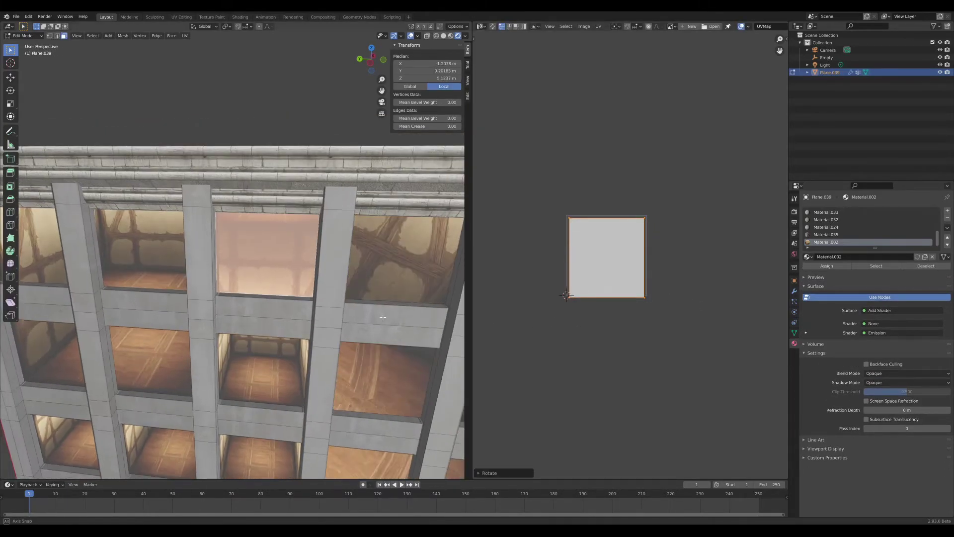
pyautogui.scroll(2, 383, 318)
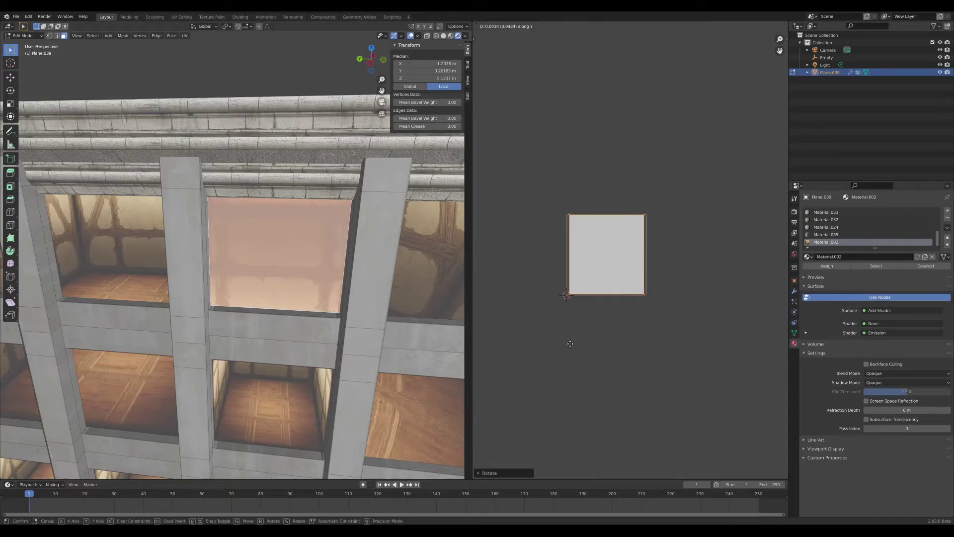
pyautogui.press('x')
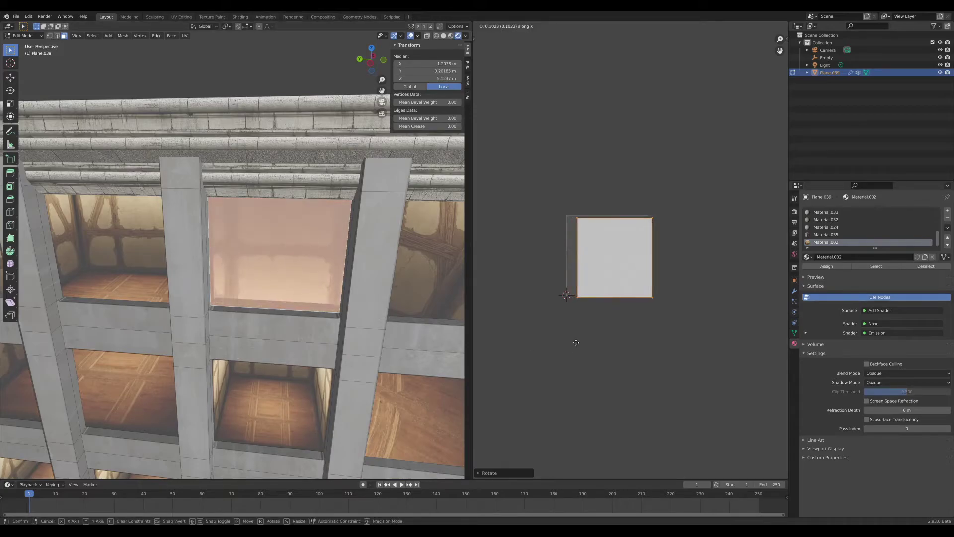
pyautogui.click(571, 342)
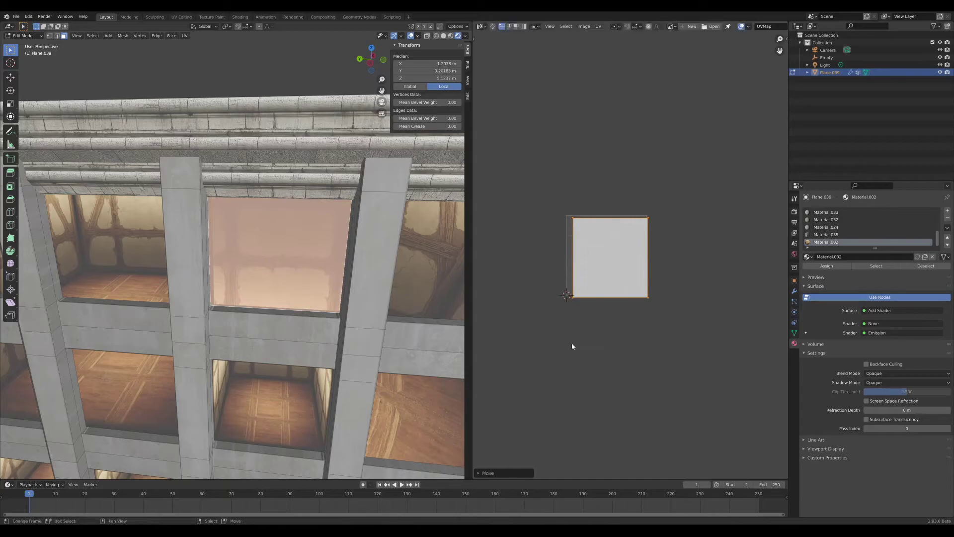
pyautogui.press('Tab')
pyautogui.scroll(-2, 281, 304)
pyautogui.moveTo(281, 305); pyautogui.dragTo(282, 292, button='middle')
pyautogui.press('Tab')
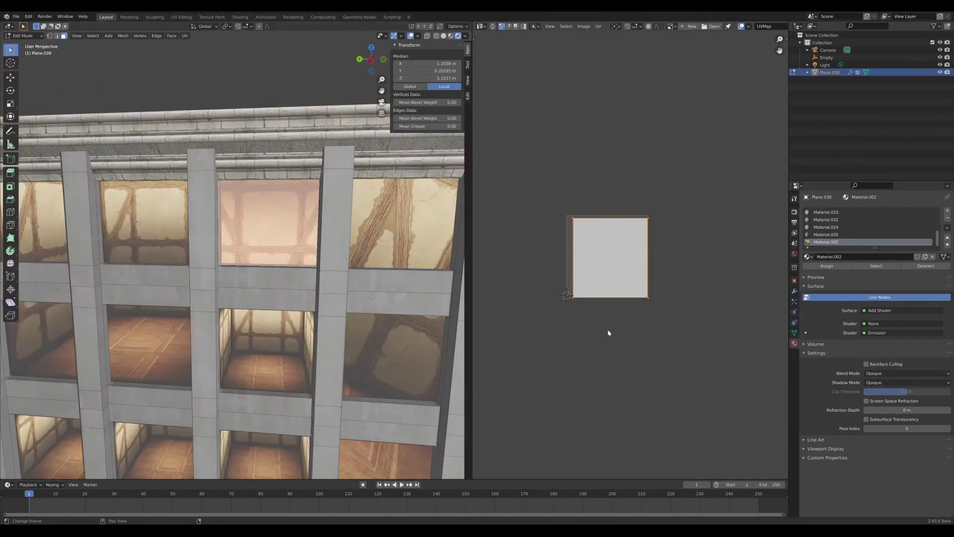
# - Rotate the third top window's UVs 180° and scale them down uniformly
pyautogui.write('180')
pyautogui.press('Return')
pyautogui.press('Tab')
pyautogui.moveTo(348, 311)
pyautogui.mouseDown(button='middle')
pyautogui.moveTo(330, 316)
pyautogui.moveTo(350, 313)
pyautogui.mouseUp(button='middle')
pyautogui.press('Tab')
pyautogui.press('s')
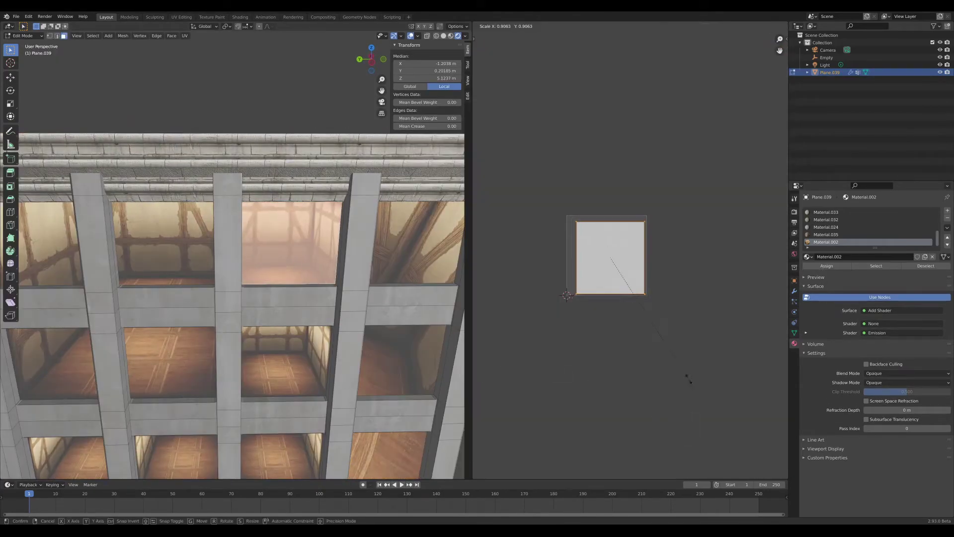
pyautogui.click(655, 298)
# - Examine the rooms behind the top-row windows from several angles in Object Mode
pyautogui.moveTo(278, 283)
pyautogui.mouseDown(button='middle')
pyautogui.moveTo(239, 306)
pyautogui.moveTo(243, 263)
pyautogui.moveTo(237, 286)
pyautogui.moveTo(255, 270)
pyautogui.moveTo(249, 290)
pyautogui.moveTo(247, 271)
pyautogui.moveTo(260, 291)
pyautogui.moveTo(170, 287)
pyautogui.moveTo(180, 287)
pyautogui.moveTo(182, 312)
pyautogui.moveTo(265, 286)
pyautogui.mouseUp(button='middle')
pyautogui.scroll(5, 235, 304)
pyautogui.press('Tab')
pyautogui.scroll(2, 253, 273)
pyautogui.scroll(-6, 247, 271)
pyautogui.scroll(-4, 260, 291)
pyautogui.scroll(5, 180, 287)
pyautogui.moveTo(382, 335); pyautogui.dragTo(202, 193, button='middle')
pyautogui.press('Tab')
pyautogui.press('Tab')
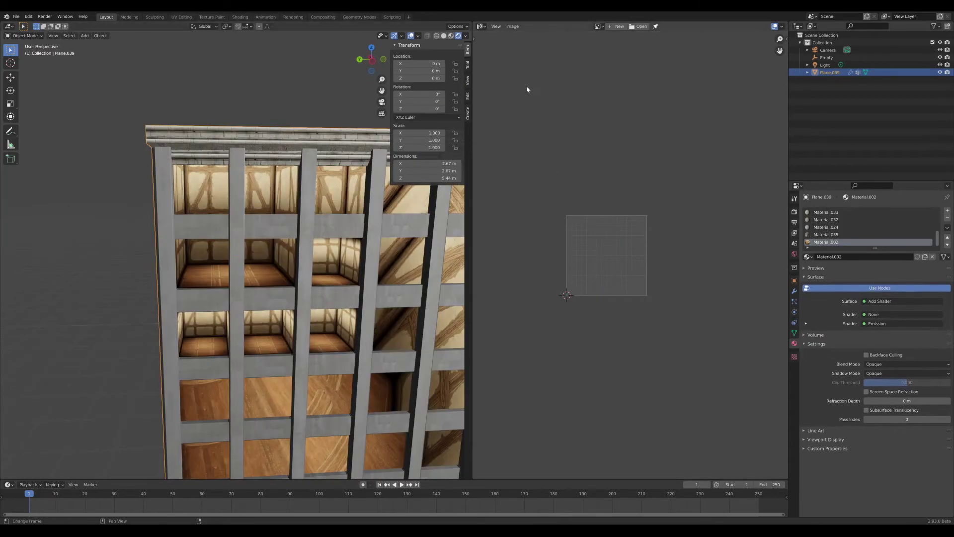
# - Compare the UV placement of the third windows in the second and third rows
pyautogui.press('Tab')
pyautogui.scroll(1, 378, 267)
pyautogui.rightClick(378, 267)
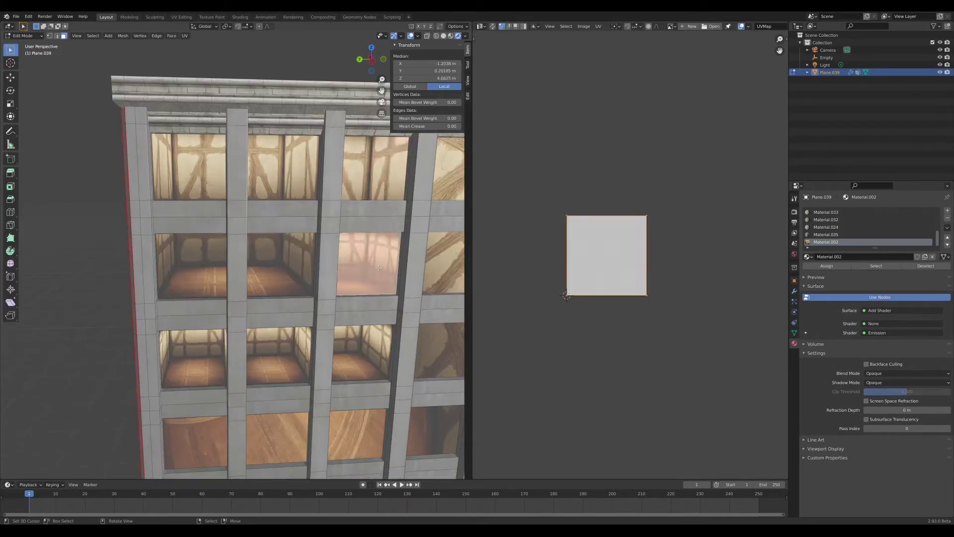
pyautogui.moveTo(383, 287); pyautogui.dragTo(272, 312, button='middle')
pyautogui.rightClick(282, 316)
pyautogui.rightClick(277, 223)
pyautogui.rightClick(278, 312)
# - Select the second row's third window and move its UVs one tile in positive X with snapping, checking the room in Object Mode
pyautogui.rightClick(276, 222)
pyautogui.scroll(4, 277, 223)
pyautogui.moveTo(308, 230); pyautogui.dragTo(284, 380, button='middle')
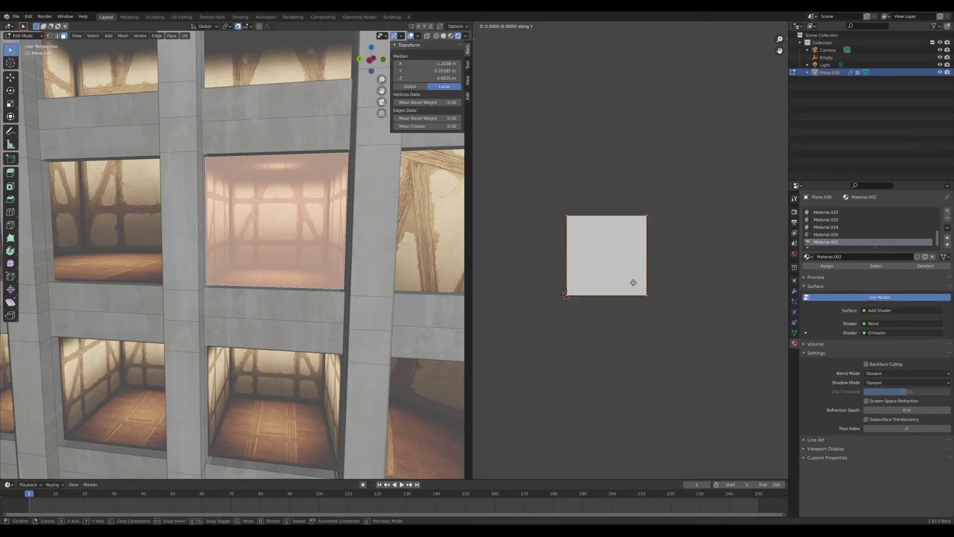
pyautogui.press('x')
pyautogui.click(705, 293)
pyautogui.scroll(-1, 703, 294)
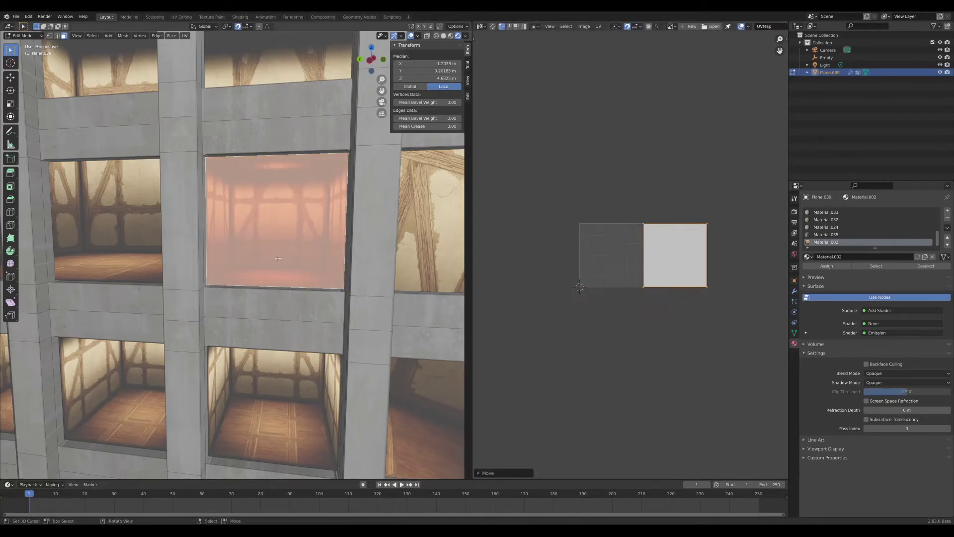
pyautogui.press('Tab')
pyautogui.scroll(-3, 279, 255)
pyautogui.moveTo(278, 254); pyautogui.dragTo(285, 247, button='middle')
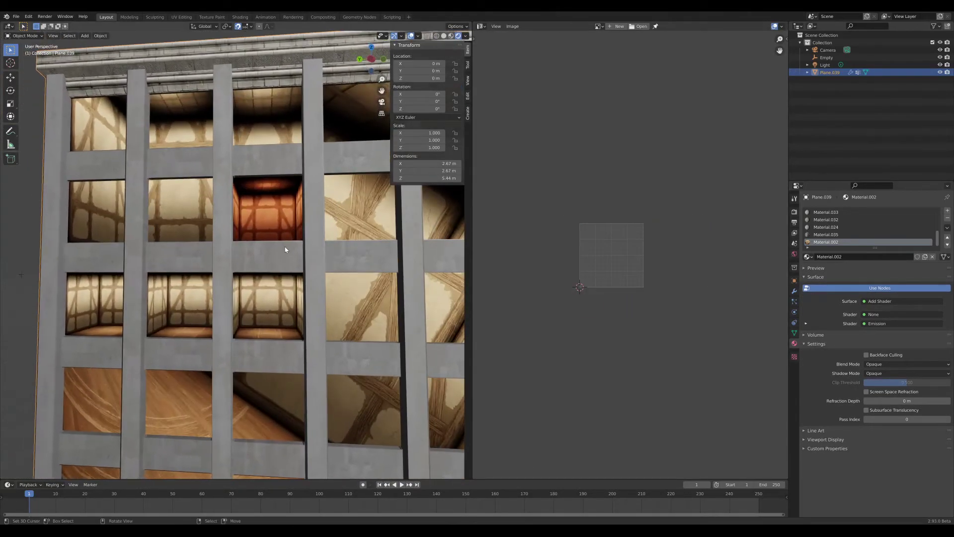
pyautogui.scroll(2, 286, 249)
# - Select the third row's third window and move its UVs one tile up along Y, checking it in Object Mode
pyautogui.press('Tab')
pyautogui.rightClick(288, 316)
pyautogui.press('g')
pyautogui.press('y')
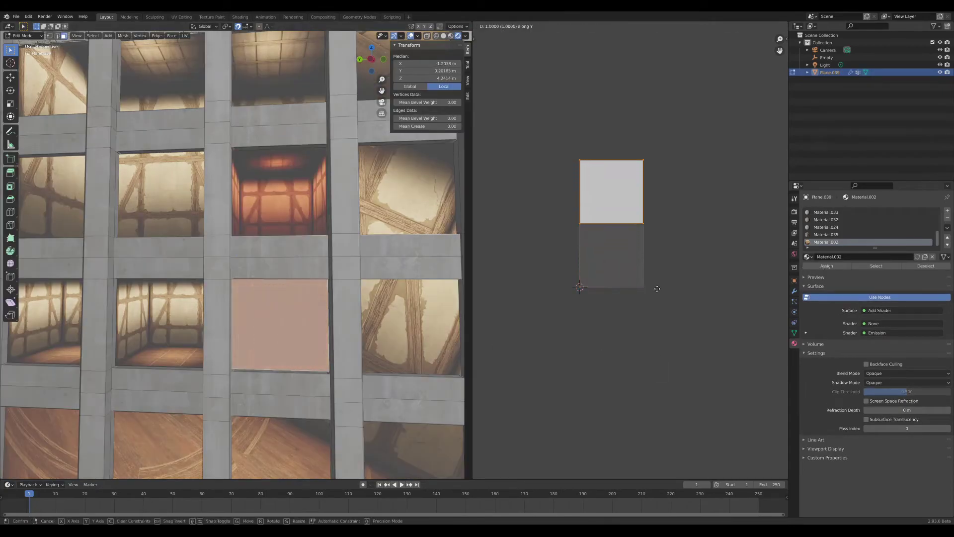
pyautogui.click(655, 292)
pyautogui.press('Tab')
pyautogui.scroll(-2, 235, 273)
pyautogui.moveTo(234, 273)
pyautogui.mouseDown(button='middle')
pyautogui.moveTo(254, 274)
pyautogui.moveTo(243, 276)
pyautogui.mouseUp(button='middle')
# - Select the third row's second window and move its UVs down along Y twice, the second time by about 10 units
pyautogui.press('Tab')
pyautogui.rightClick(232, 320)
pyautogui.press('g')
pyautogui.press('y')
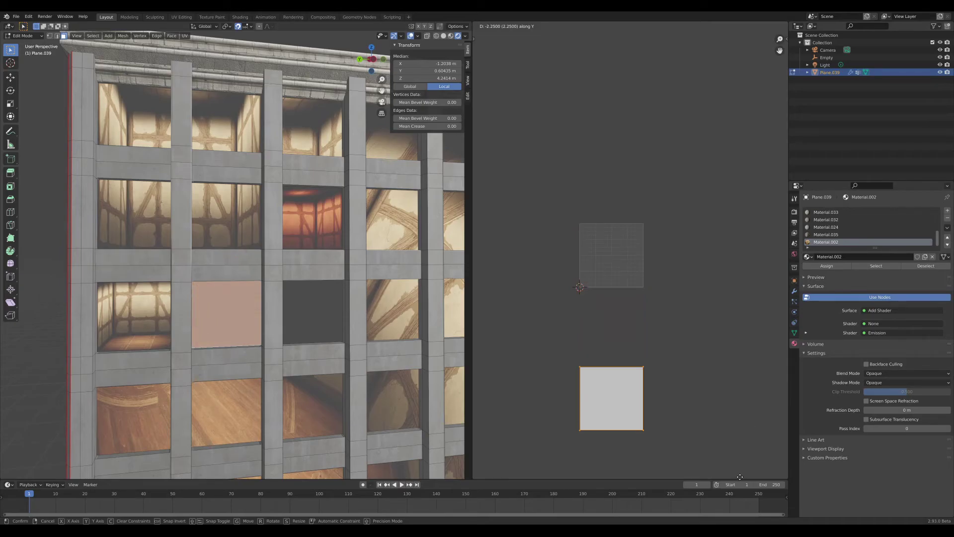
pyautogui.click(722, 394)
pyautogui.press('g')
pyautogui.press('y')
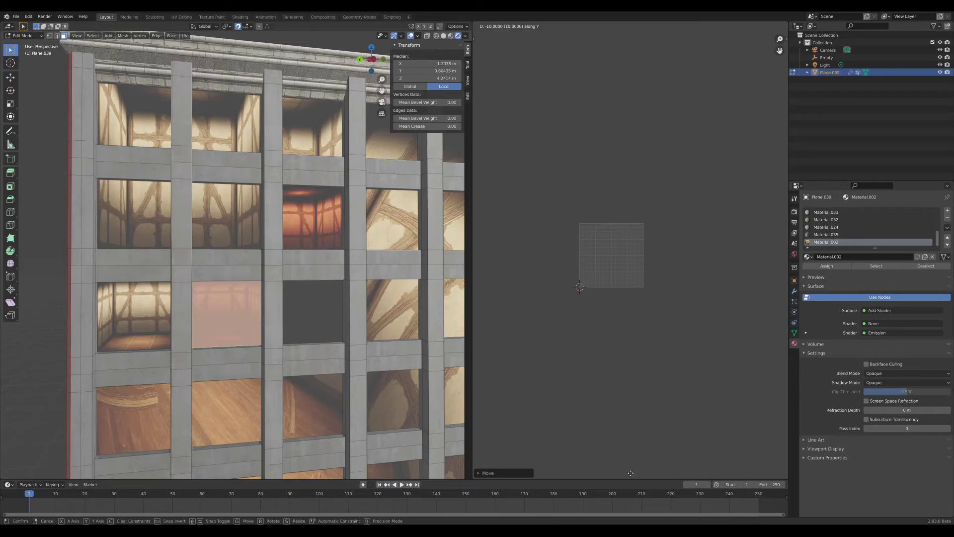
pyautogui.press('Tab')
pyautogui.moveTo(164, 279); pyautogui.dragTo(149, 298, button='middle')
# - Select the third row's first window and move its UVs more than two tiles in negative X, checking the room in Object Mode
pyautogui.press('Tab')
pyautogui.click(130, 317)
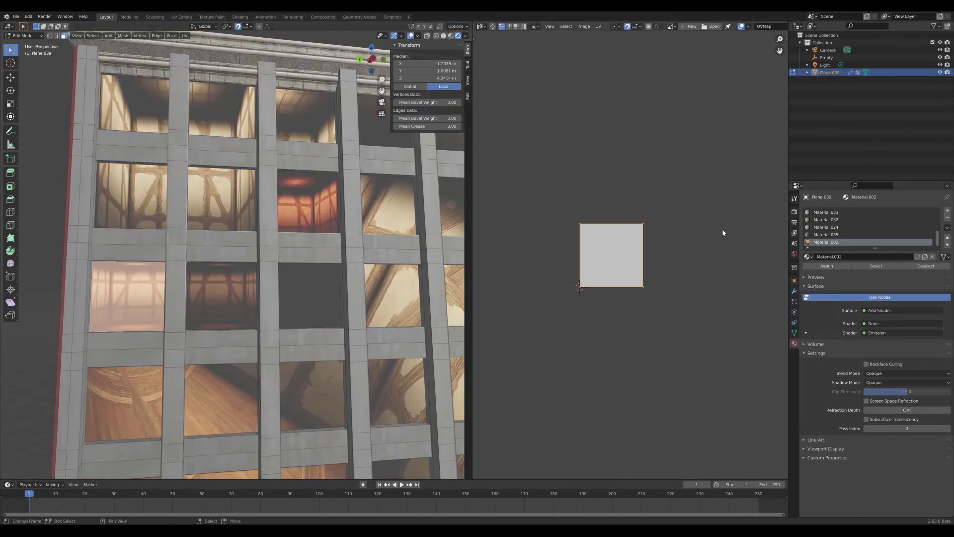
pyautogui.press('g')
pyautogui.press('x')
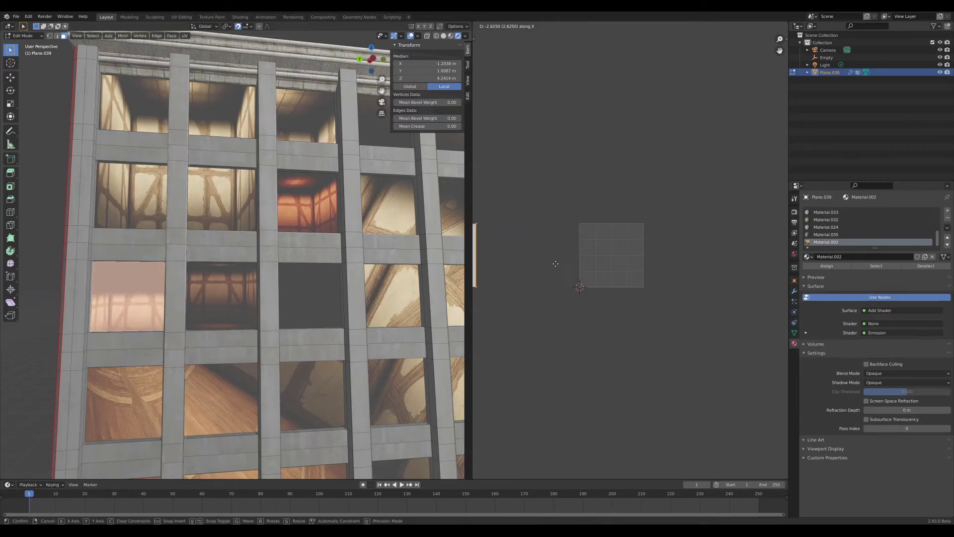
pyautogui.click(530, 273)
pyautogui.press('Tab')
pyautogui.moveTo(278, 248); pyautogui.dragTo(293, 231, button='middle')
pyautogui.scroll(-2, 293, 232)
# - Select the three-by-three block of windows at the facade's lower left corner and unwrap them
pyautogui.press('Tab')
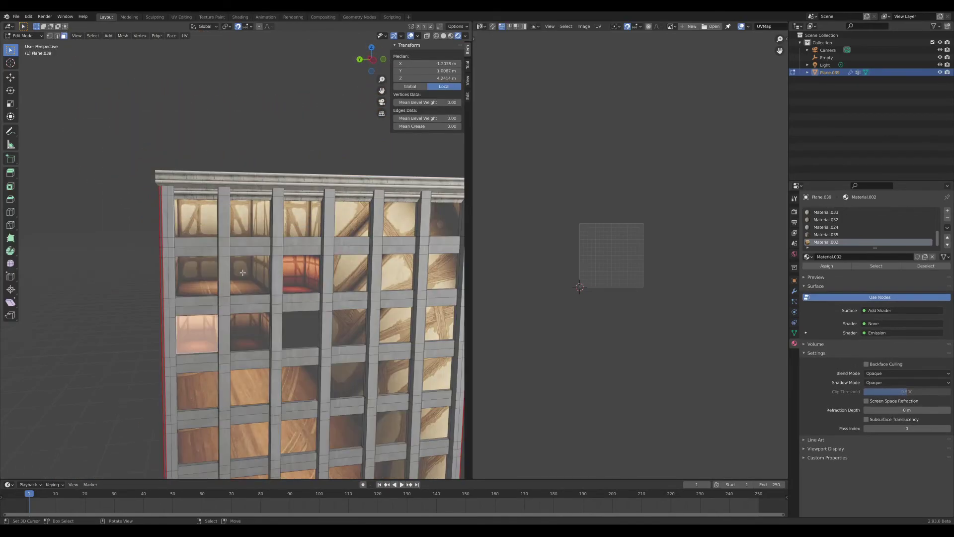
pyautogui.scroll(-4, 331, 211)
pyautogui.scroll(3, 332, 211)
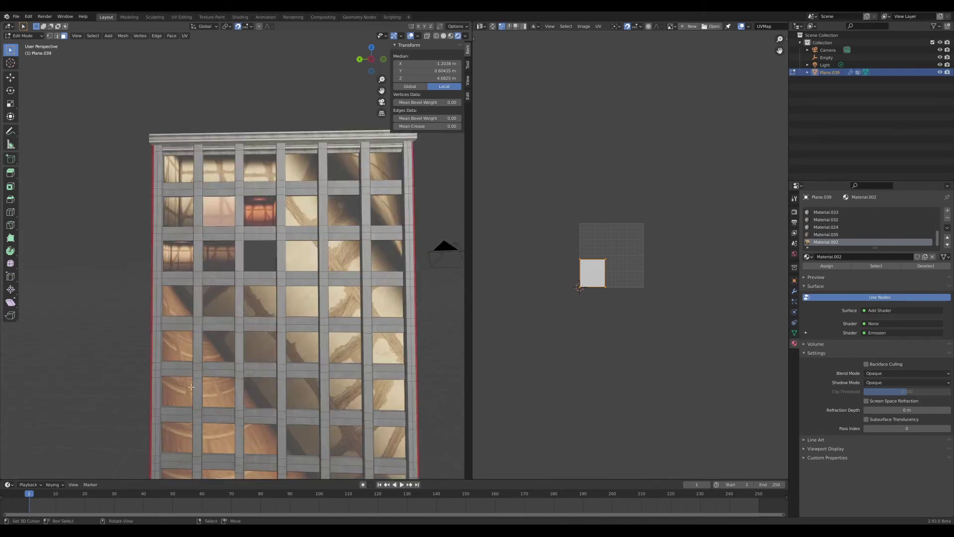
pyautogui.scroll(-2, 191, 384)
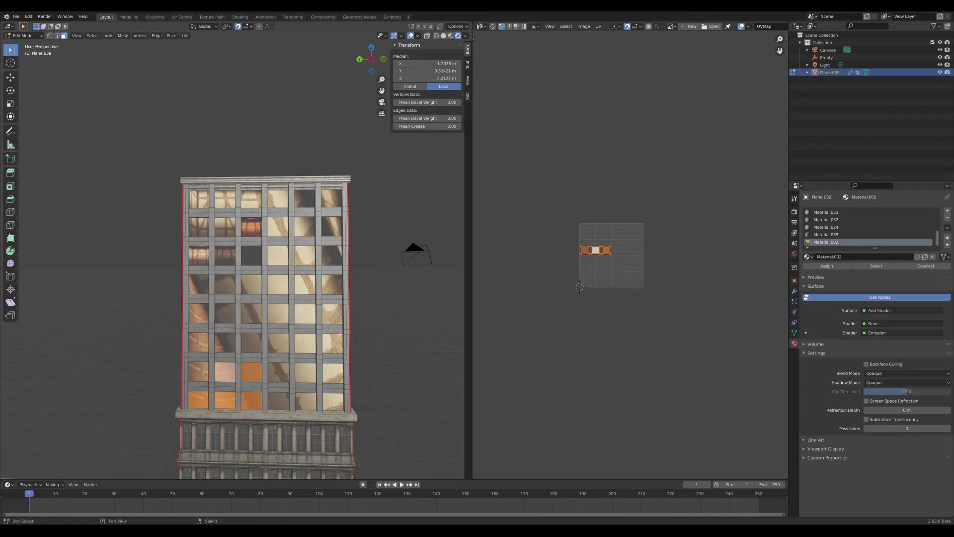
pyautogui.moveTo(259, 333); pyautogui.dragTo(266, 310, button='middle')
pyautogui.press('u')
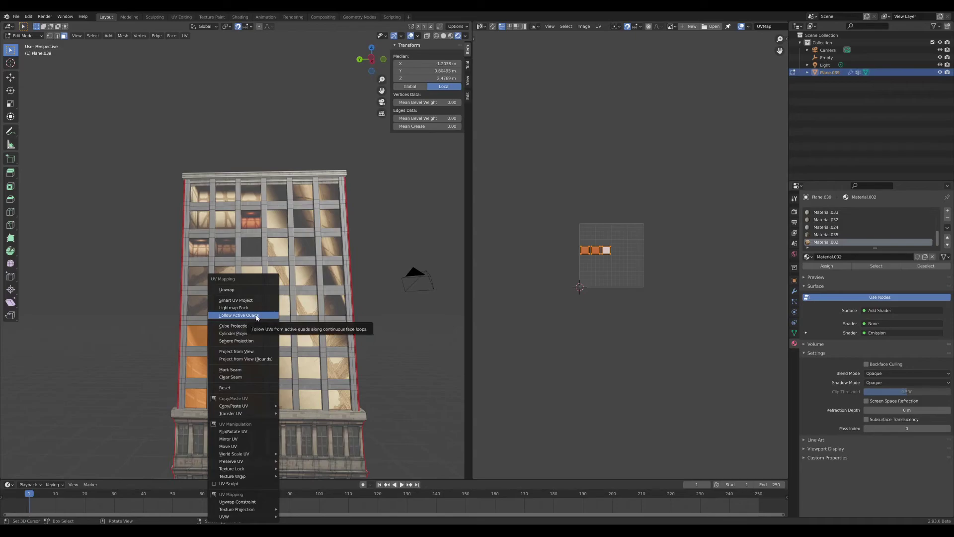
pyautogui.click(252, 290)
# - Project the nine windows from the left view's bounds and scale their UVs up until the centre window spans the tile's width
pyautogui.press('ctrl+KP_3')
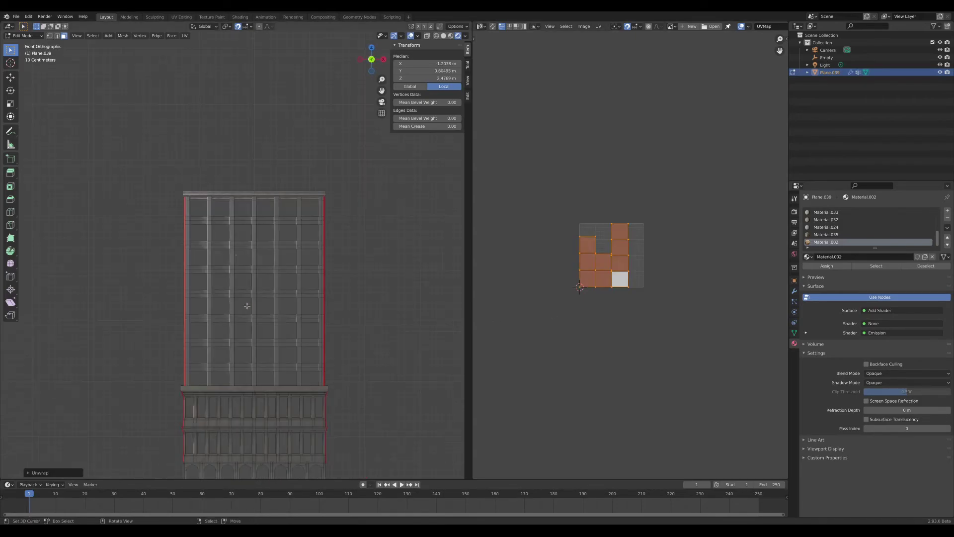
pyautogui.press('u')
pyautogui.press('u')
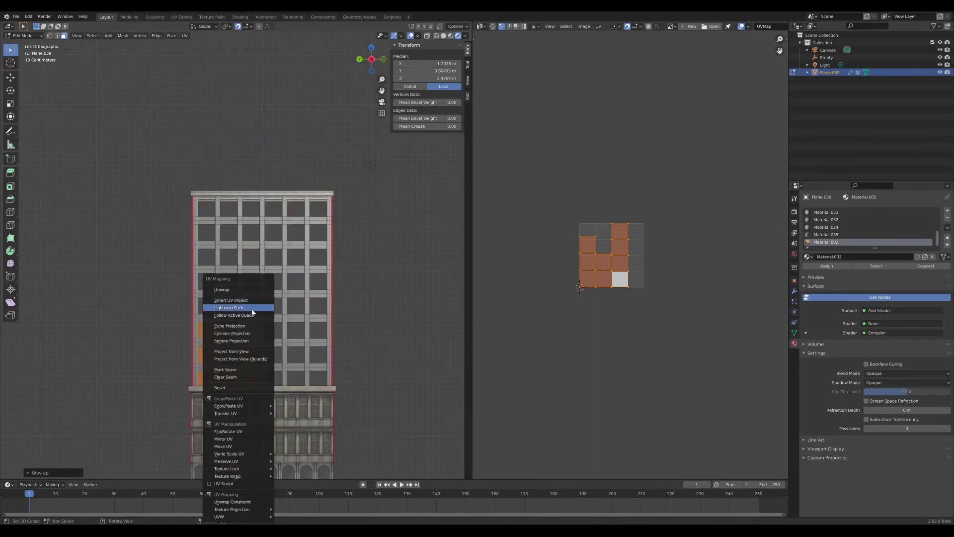
pyautogui.click(252, 359)
pyautogui.press('s')
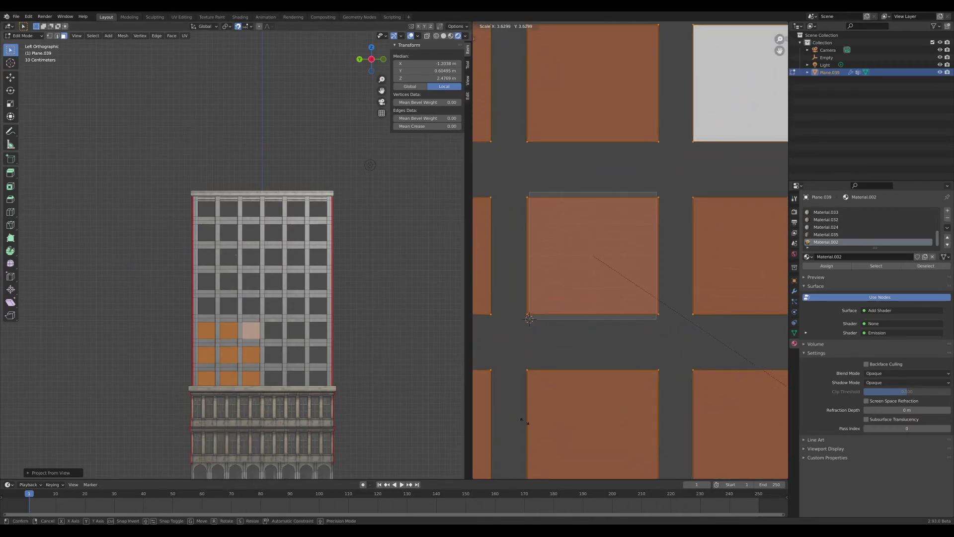
pyautogui.click(517, 417)
pyautogui.press('Tab')
pyautogui.scroll(5, 170, 338)
pyautogui.moveTo(234, 277)
pyautogui.mouseDown(button='middle')
pyautogui.moveTo(213, 291)
pyautogui.moveTo(239, 285)
pyautogui.mouseUp(button='middle')
# - Rotate the nine windows' UVs 90° and check the resulting rooms across the facade in Object Mode
pyautogui.press('Tab')
pyautogui.write('r')
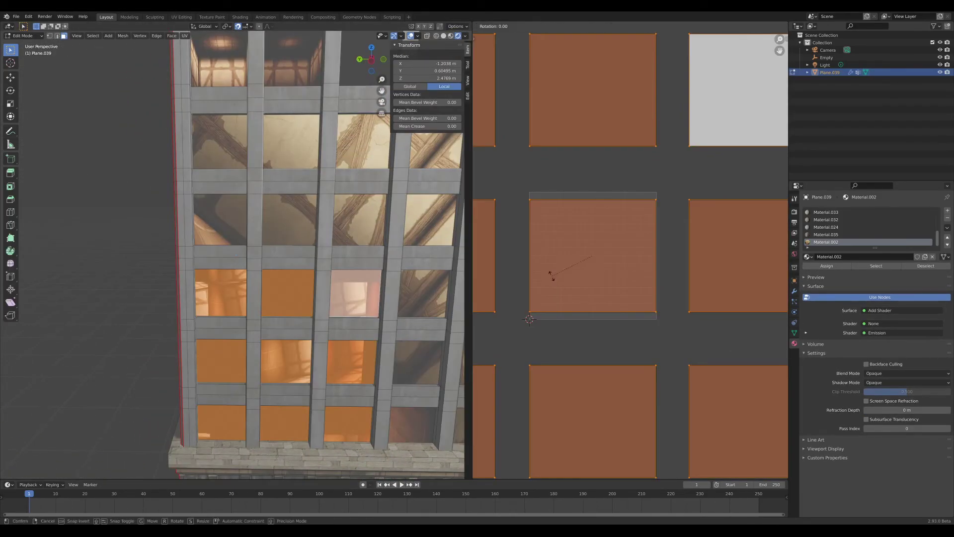
pyautogui.write('90')
pyautogui.press('Return')
pyautogui.press('Tab')
pyautogui.moveTo(376, 298)
pyautogui.mouseDown(button='middle')
pyautogui.moveTo(364, 284)
pyautogui.moveTo(347, 286)
pyautogui.moveTo(378, 297)
pyautogui.mouseUp(button='middle')
pyautogui.press('Tab')
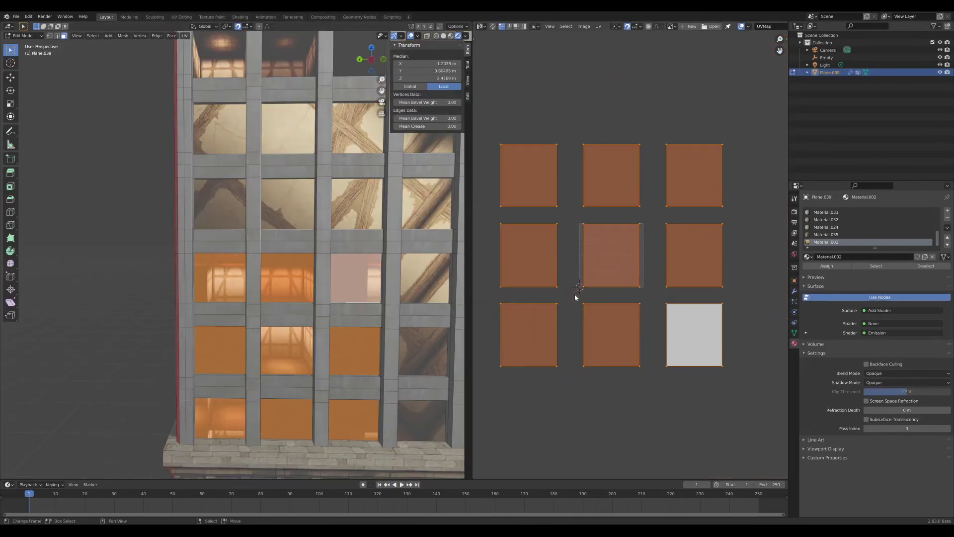
pyautogui.scroll(-5, 343, 315)
pyautogui.press('Tab')
pyautogui.moveTo(343, 315); pyautogui.dragTo(392, 248, button='middle')
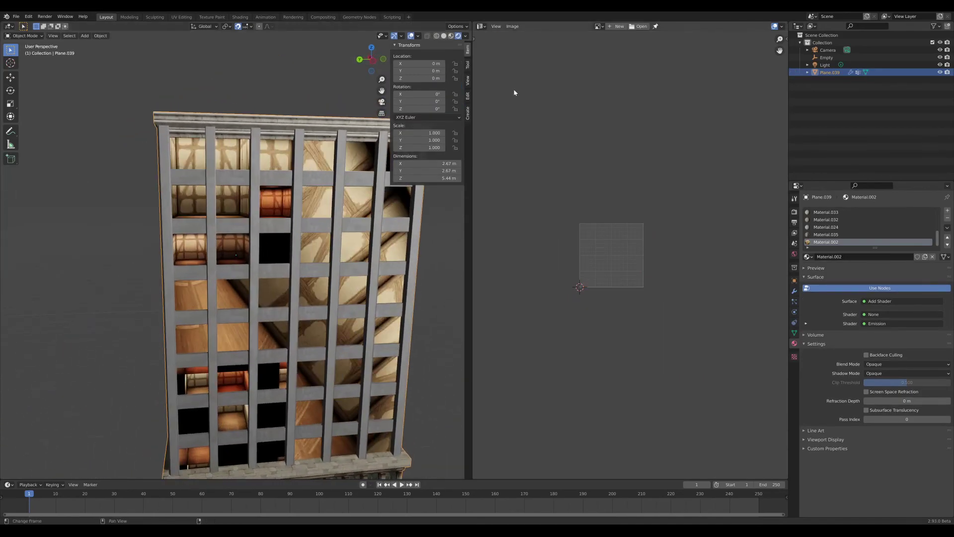
# - Switch the UV editor area to the Shader Editor and bring the whole Room Generator node into view
pyautogui.click(480, 29)
pyautogui.click(502, 95)
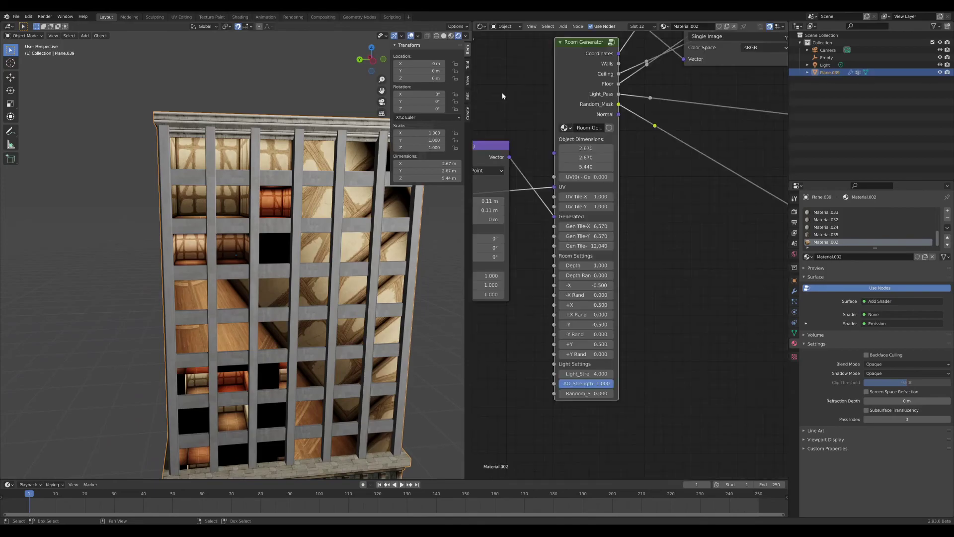
pyautogui.moveTo(581, 245); pyautogui.dragTo(586, 262, button='middle')
pyautogui.scroll(5, 651, 248)
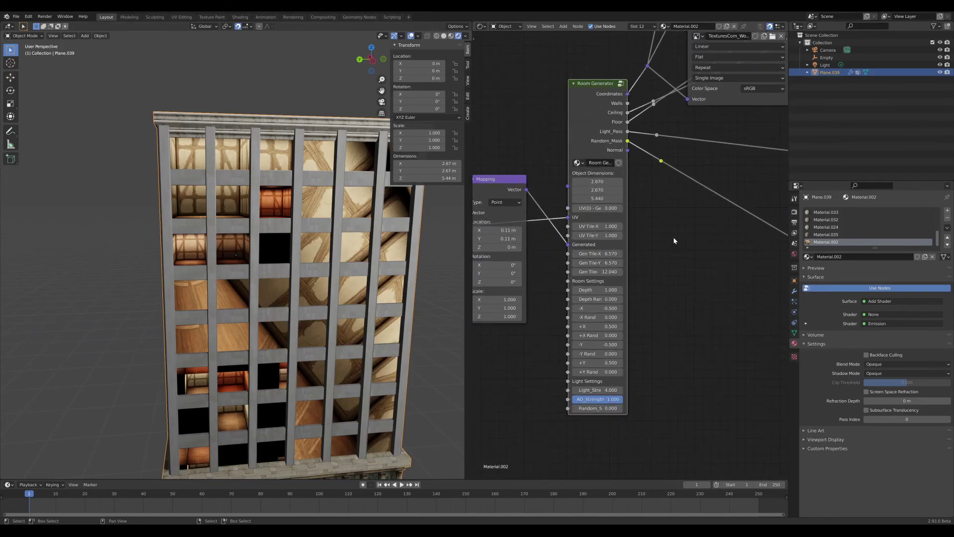
# - Move the Diffuse BSDF node so it sits just above the Multiply node in the window material
pyautogui.moveTo(650, 234); pyautogui.dragTo(570, 263, button='middle')
pyautogui.scroll(-3, 570, 263)
pyautogui.moveTo(726, 238); pyautogui.dragTo(531, 250, button='middle')
pyautogui.moveTo(685, 196); pyautogui.dragTo(648, 268, button='middle')
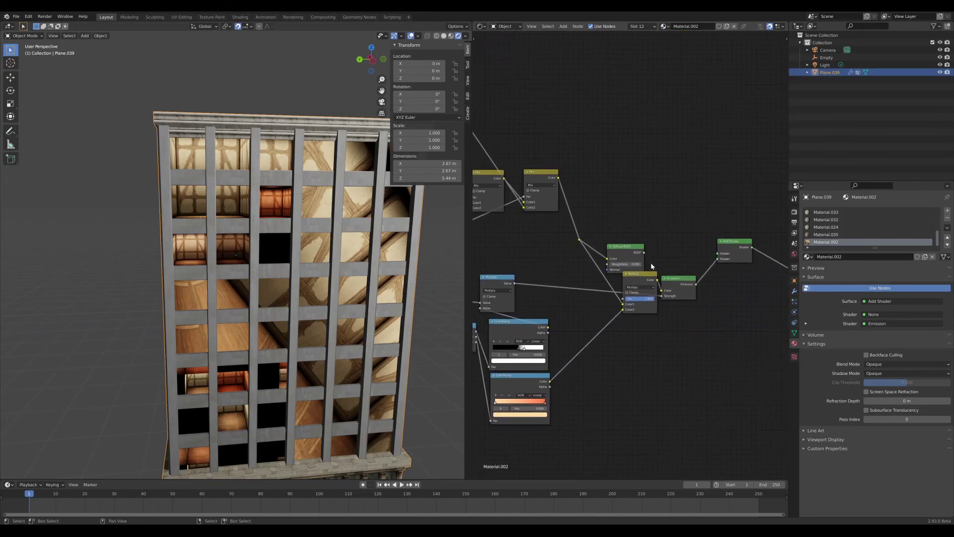
pyautogui.scroll(2, 648, 268)
pyautogui.click(623, 260)
pyautogui.moveTo(623, 258); pyautogui.dragTo(647, 248)
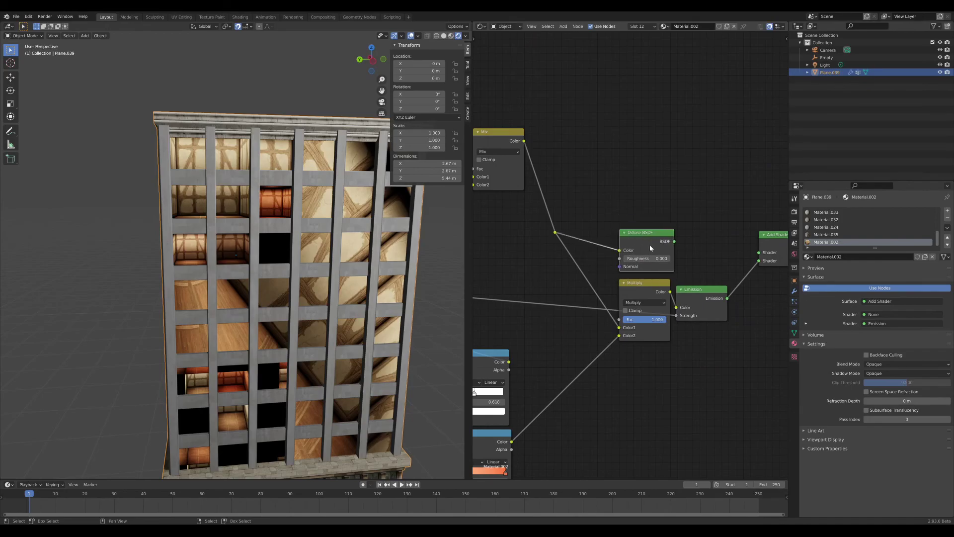
# - Review the window material's node tree and align the Diffuse BSDF node with the edges of the Multiply node below it
pyautogui.scroll(-6, 375, 291)
pyautogui.scroll(6, 399, 293)
pyautogui.moveTo(394, 294); pyautogui.dragTo(322, 270, button='middle')
pyautogui.scroll(-4, 514, 266)
pyautogui.moveTo(513, 266); pyautogui.dragTo(720, 258, button='middle')
pyautogui.scroll(-3, 671, 238)
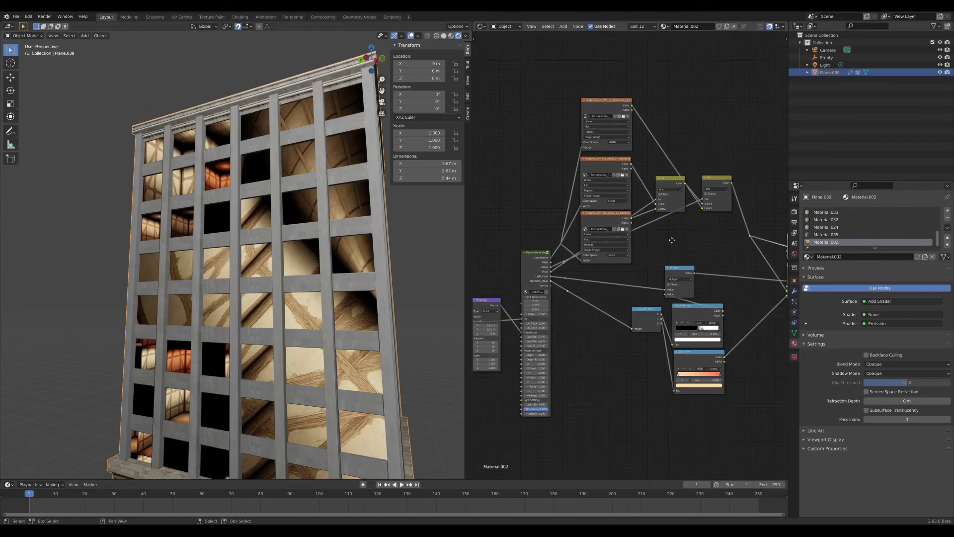
pyautogui.moveTo(671, 238); pyautogui.dragTo(628, 263, button='middle')
pyautogui.scroll(-2, 759, 275)
pyautogui.moveTo(758, 275); pyautogui.dragTo(594, 259, button='middle')
pyautogui.scroll(7, 636, 256)
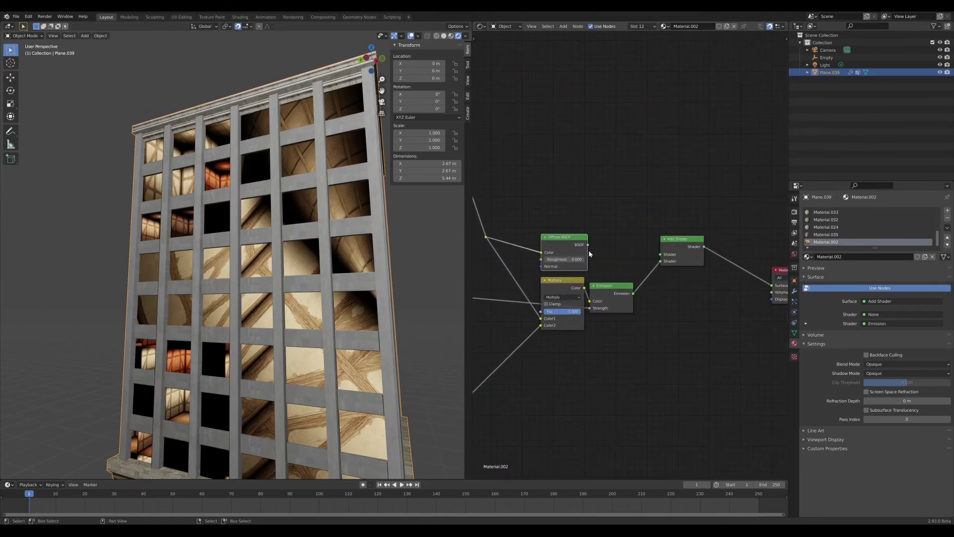
pyautogui.moveTo(588, 250); pyautogui.dragTo(584, 250)
# - Inspect the fake room interiors on the skyscraper facade from different angles, both up close and from a distance
pyautogui.moveTo(118, 269); pyautogui.dragTo(164, 273, button='middle')
pyautogui.scroll(5, 174, 281)
pyautogui.scroll(-6, 179, 271)
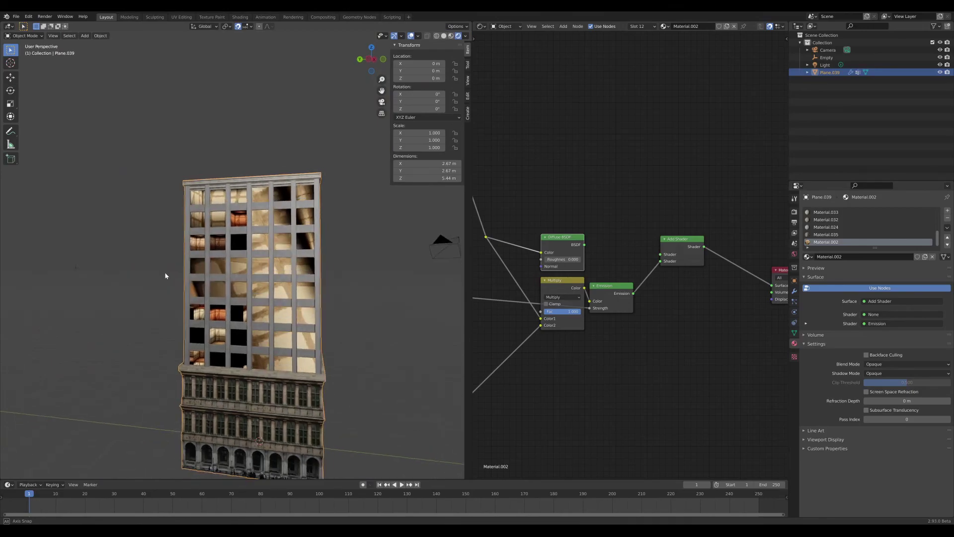
pyautogui.scroll(5, 164, 273)
pyautogui.scroll(-6, 236, 278)
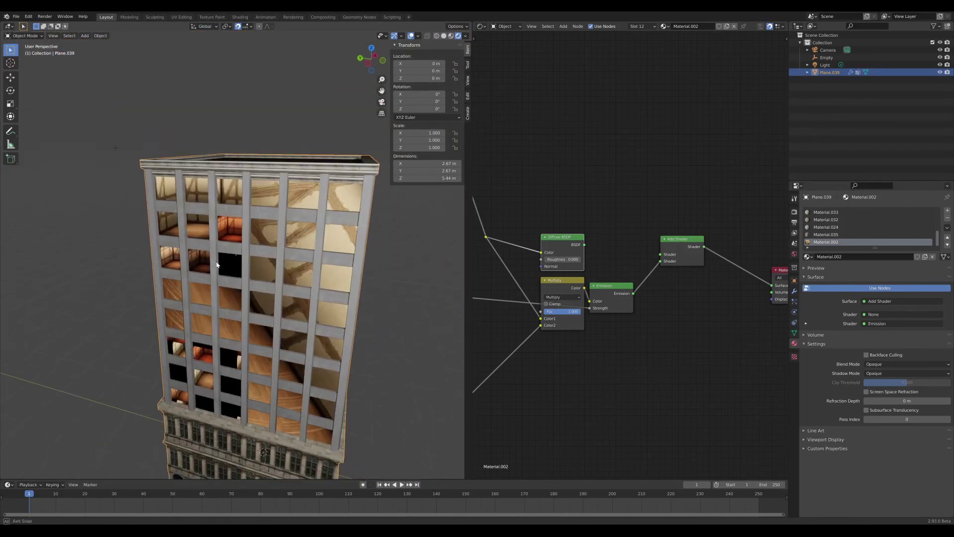
pyautogui.scroll(3, 246, 265)
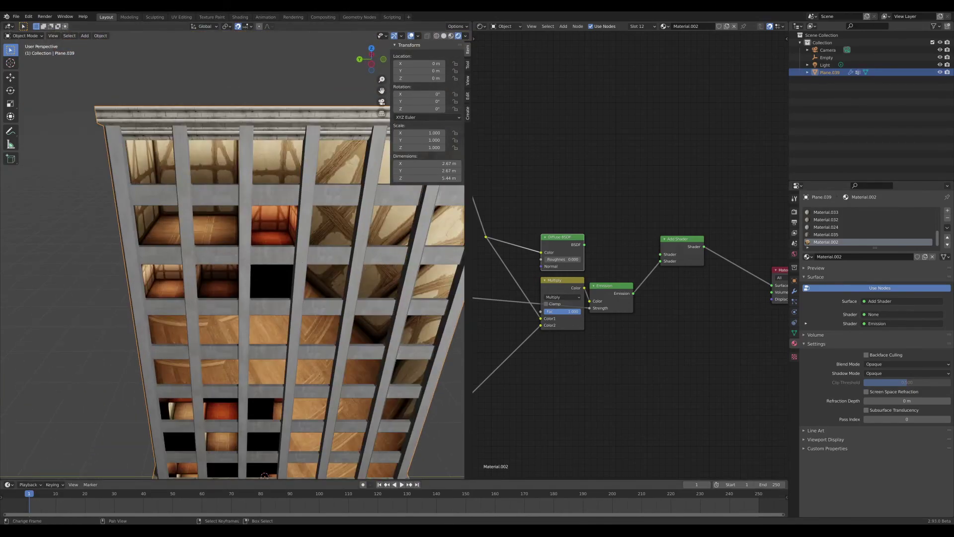